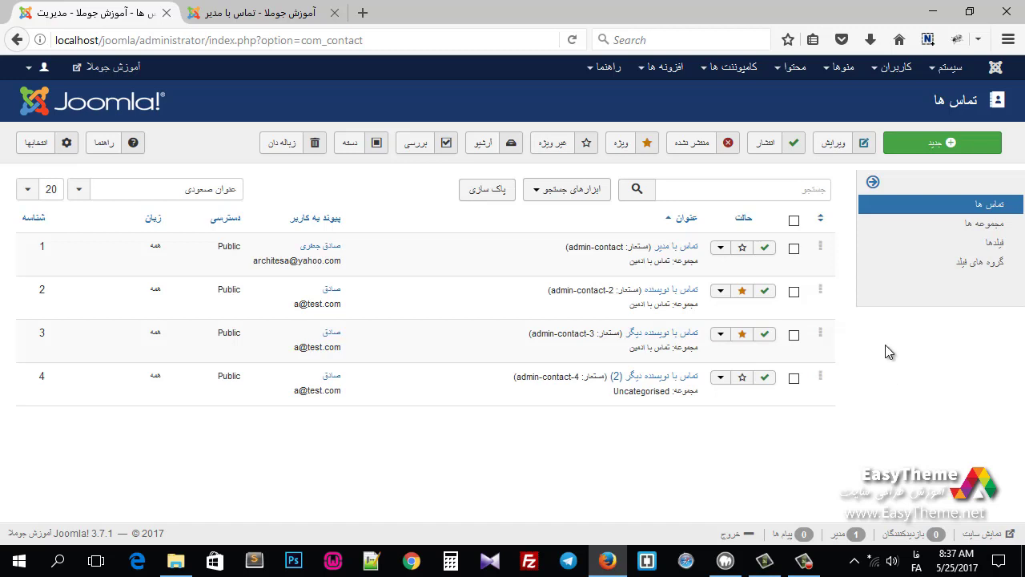
# Start a new contact field group and title it "سوابق کاری".
pyautogui.click(905, 264)
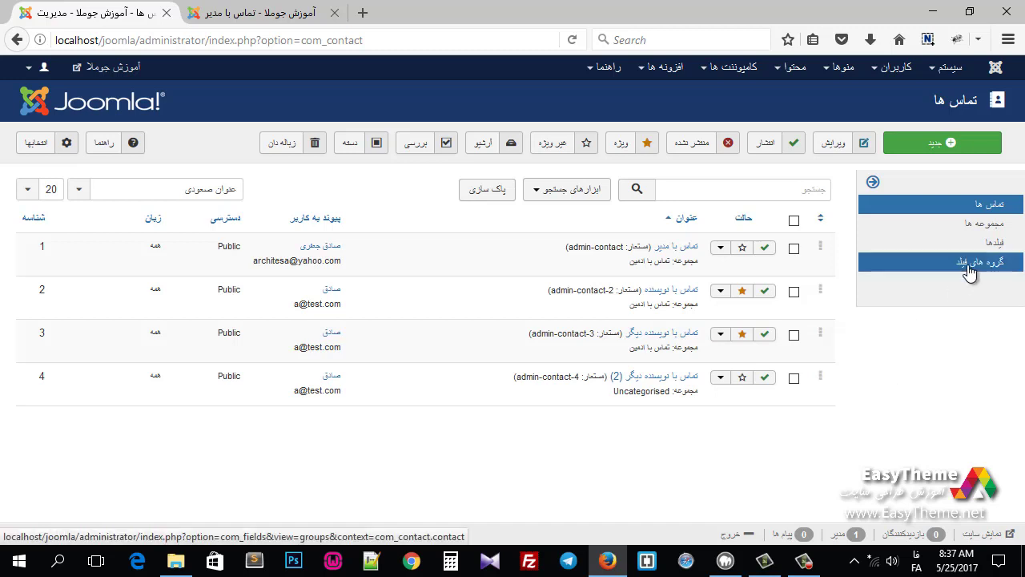
pyautogui.click(910, 145)
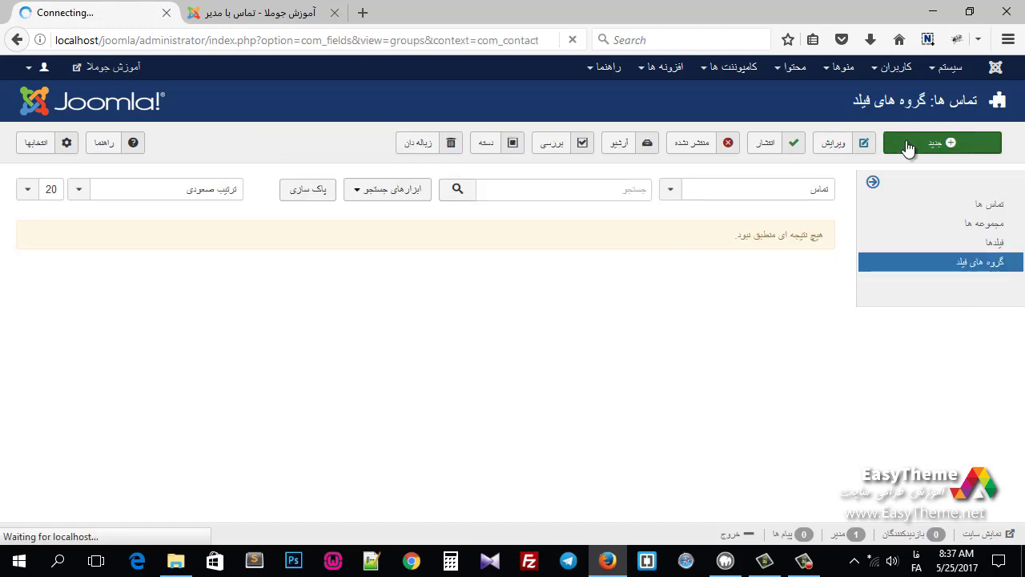
pyautogui.click(850, 193)
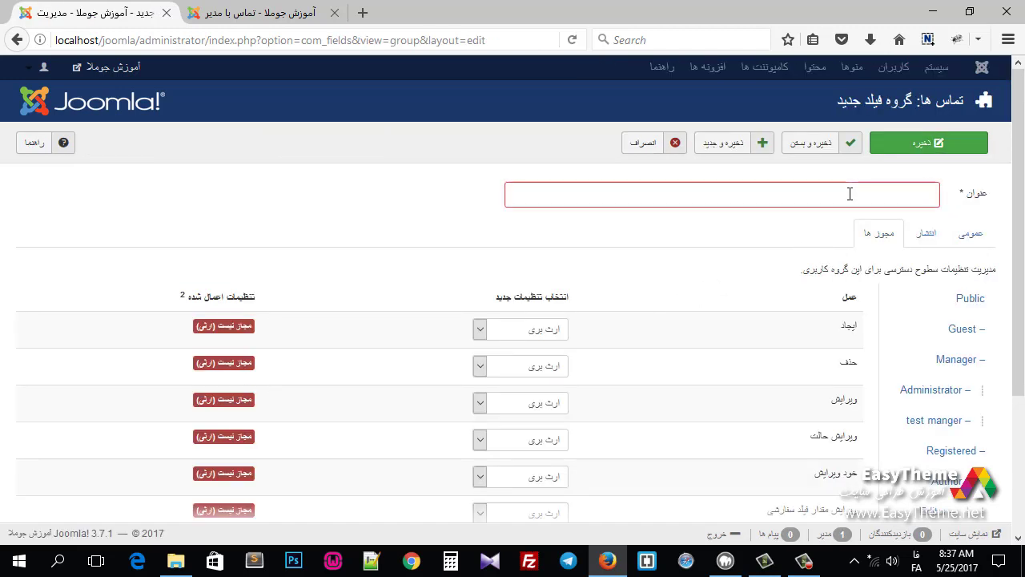
pyautogui.write('اطلا')
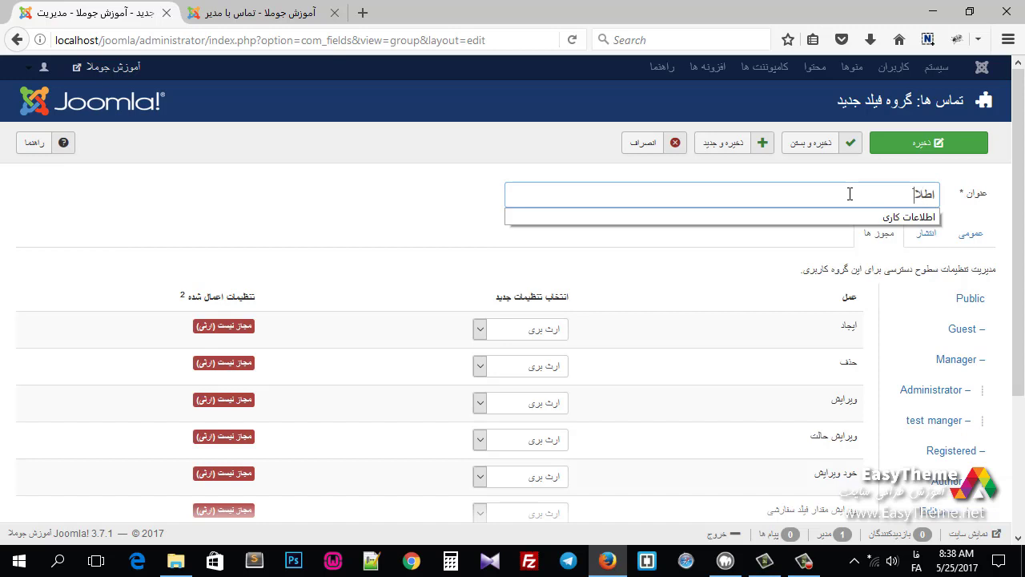
pyautogui.write('ل')
pyautogui.press('BackSpace')
pyautogui.press('BackSpace')
pyautogui.press('BackSpace')
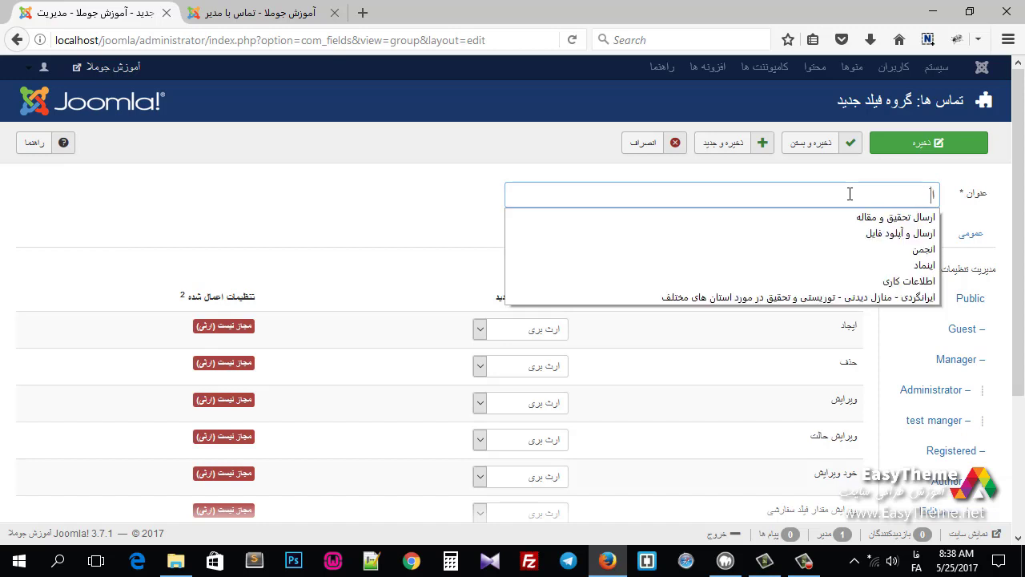
pyautogui.write('سوابق کاری')
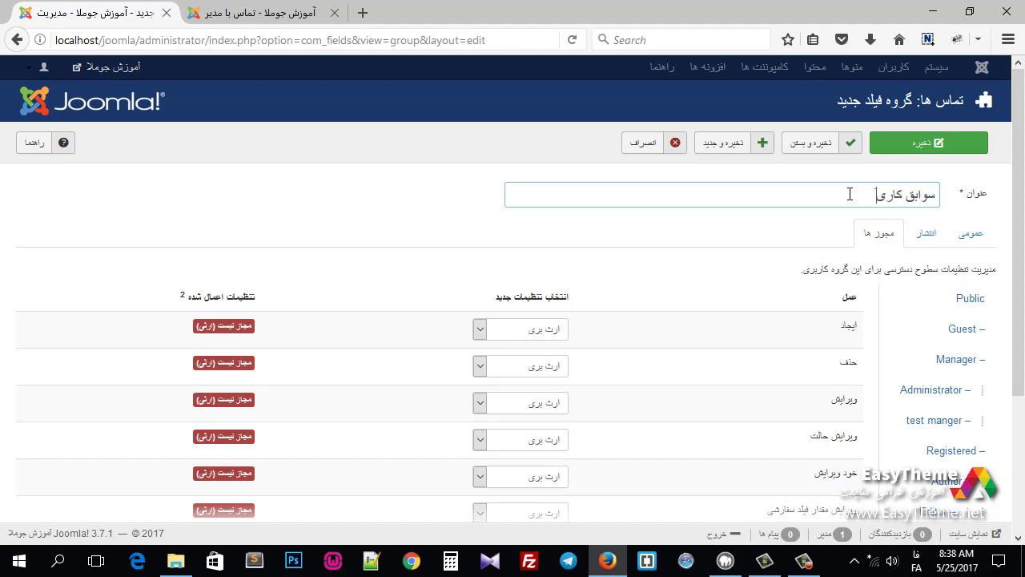
# Enter "این فیلدهای برای سوابق کاری می باشد" as the group's description and look over its publishing and permission settings.
pyautogui.click(971, 236)
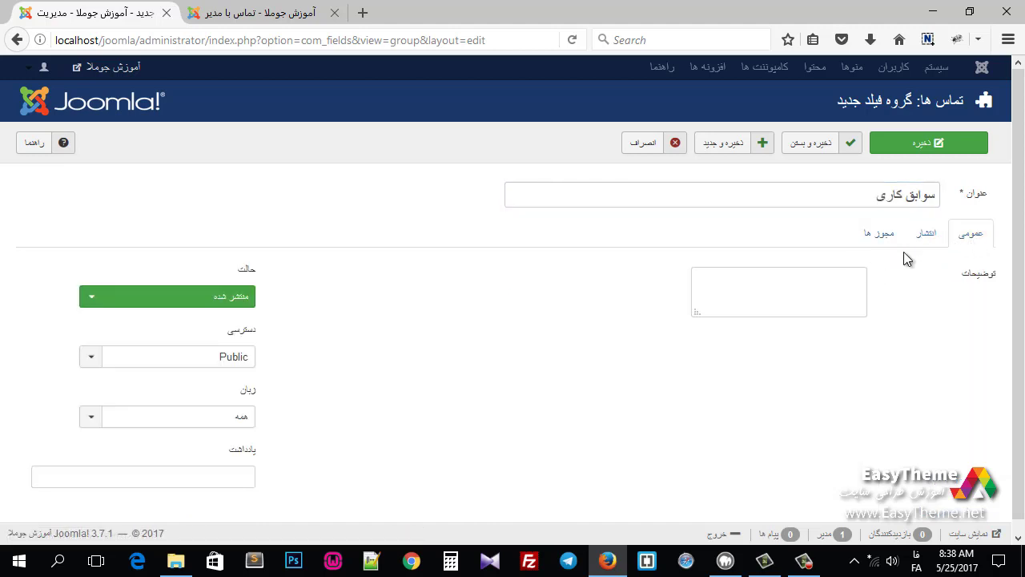
pyautogui.click(838, 285)
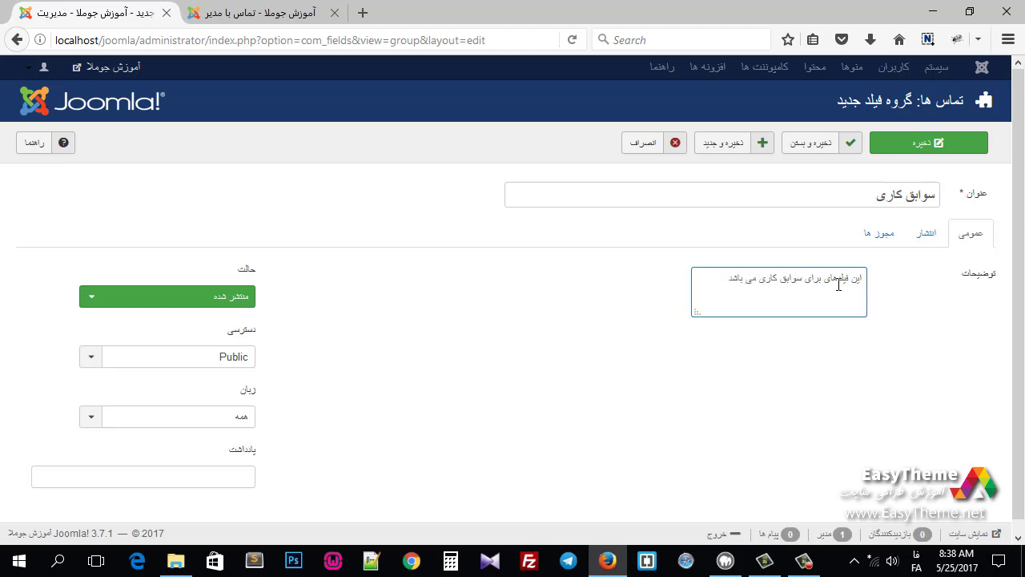
pyautogui.click(928, 233)
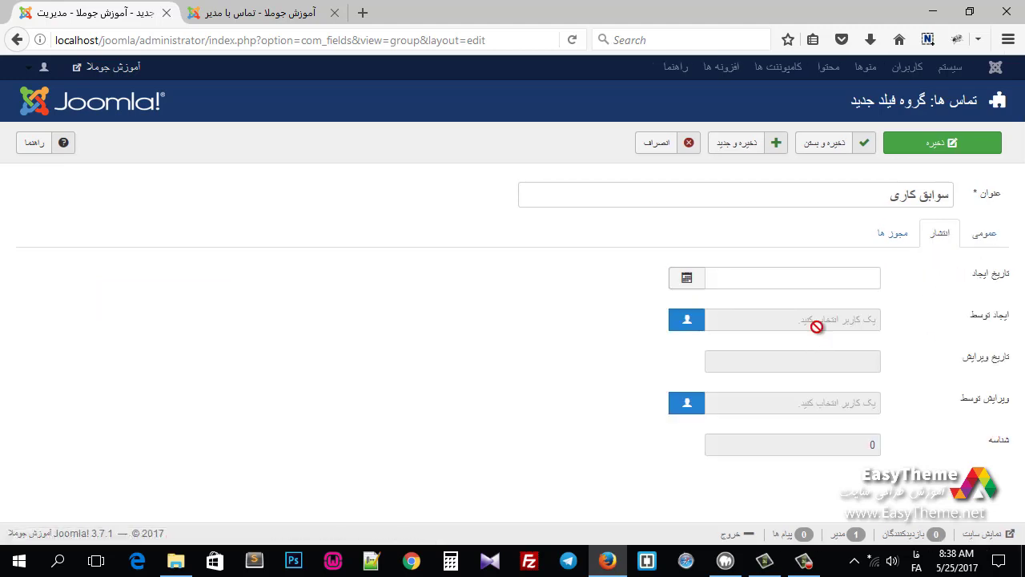
pyautogui.click(892, 233)
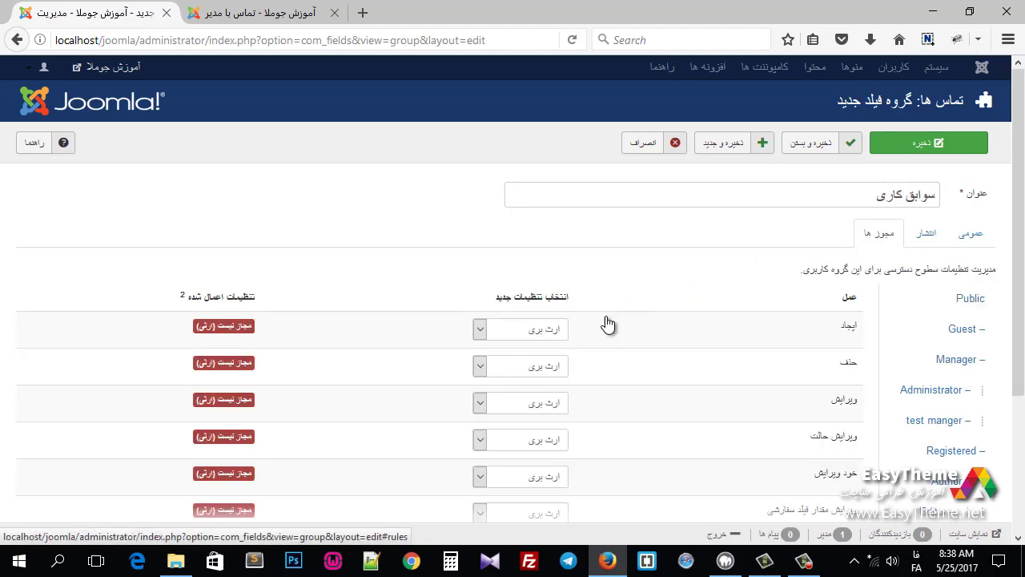
# Keep the field group's status as published (منتشر شده), and save and close the group.
pyautogui.click(972, 237)
pyautogui.scroll(-1, 198, 291)
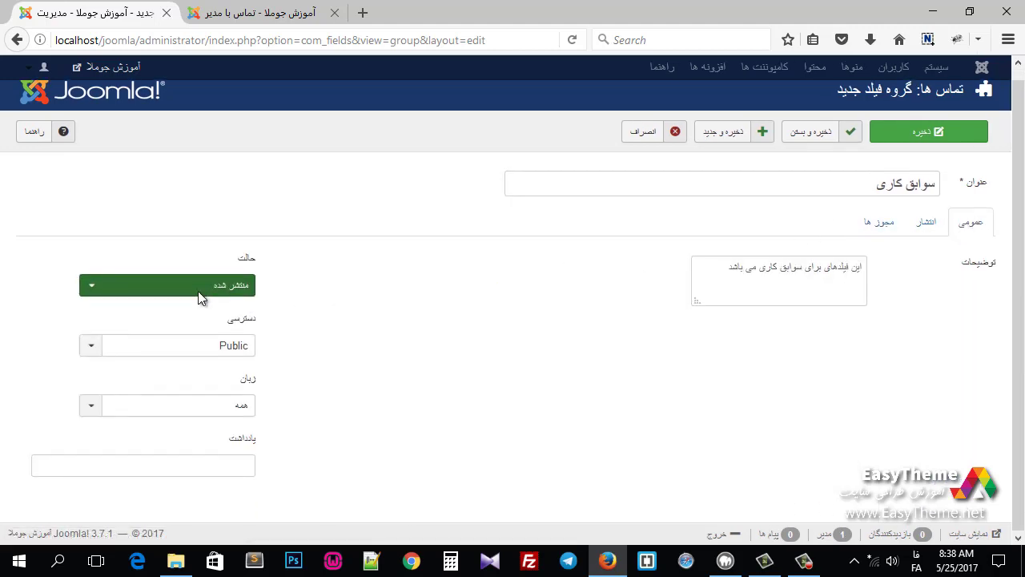
pyautogui.click(225, 290)
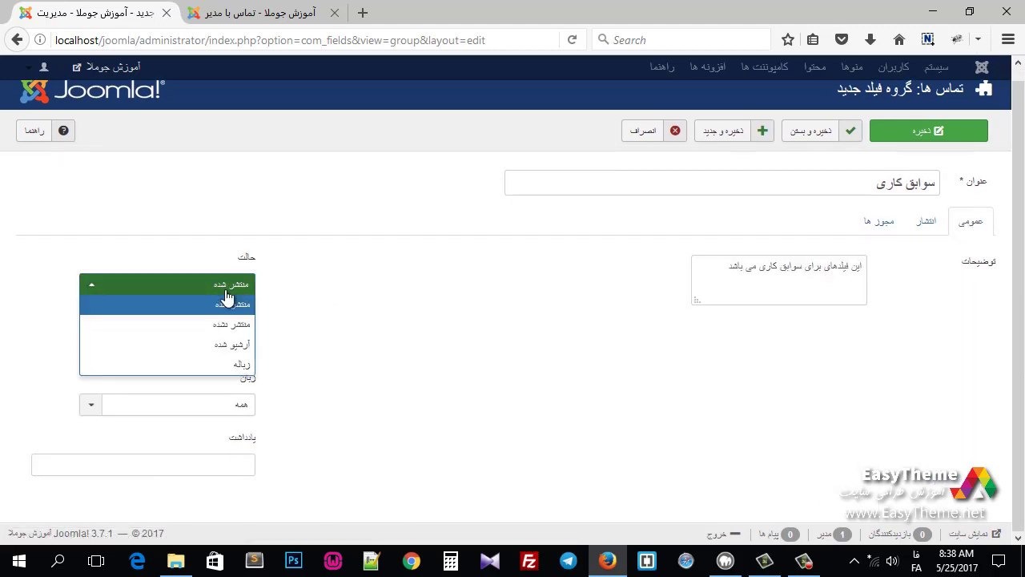
pyautogui.click(226, 303)
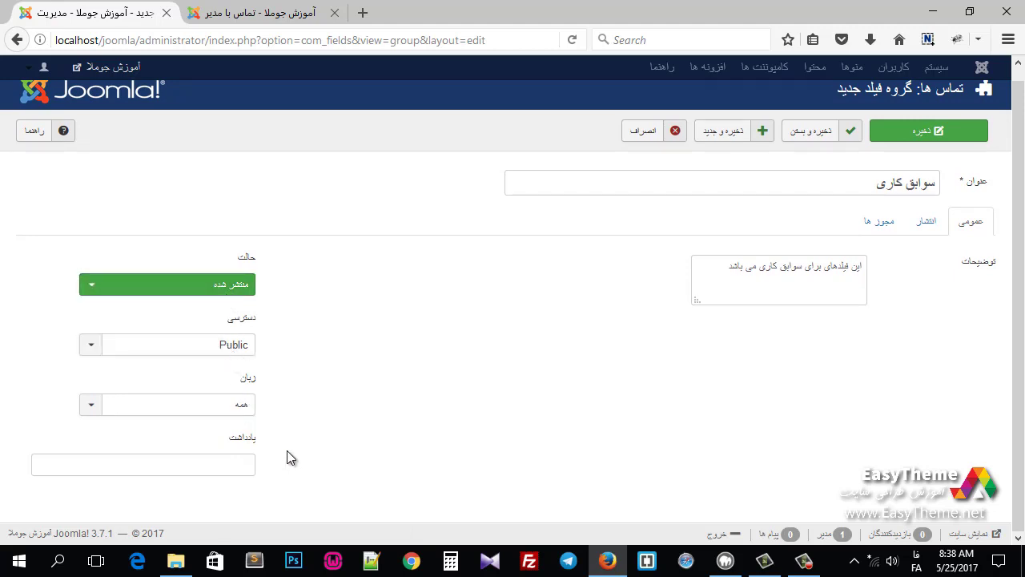
pyautogui.click(807, 133)
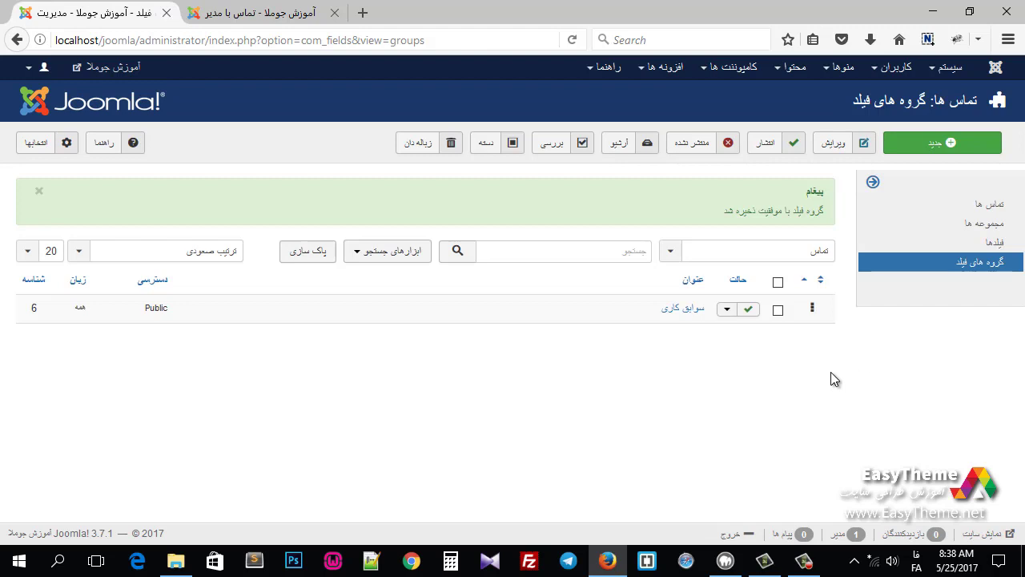
# Start a new contact field and title it "دانشگاه محل تحصیل".
pyautogui.click(970, 244)
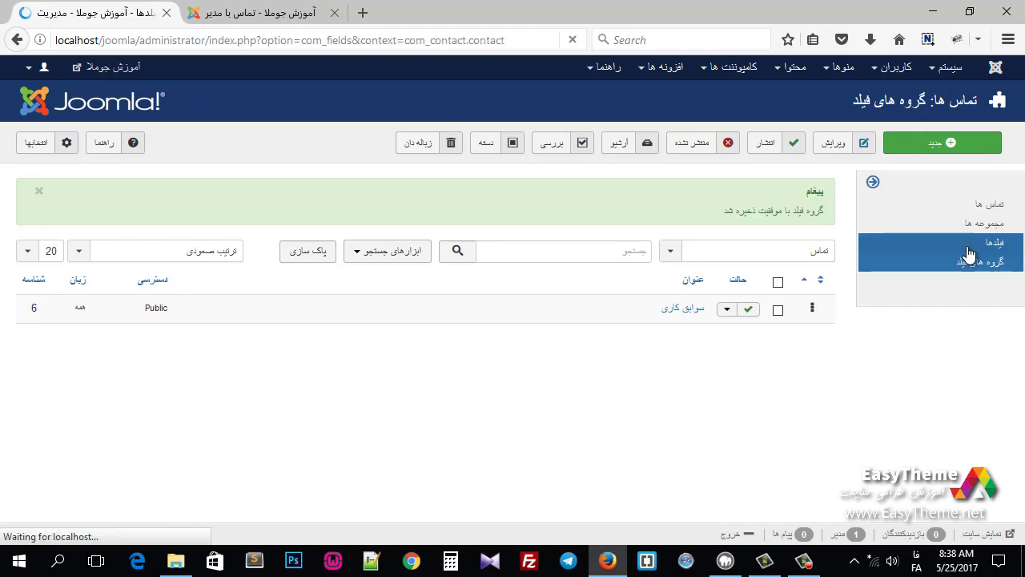
pyautogui.click(933, 143)
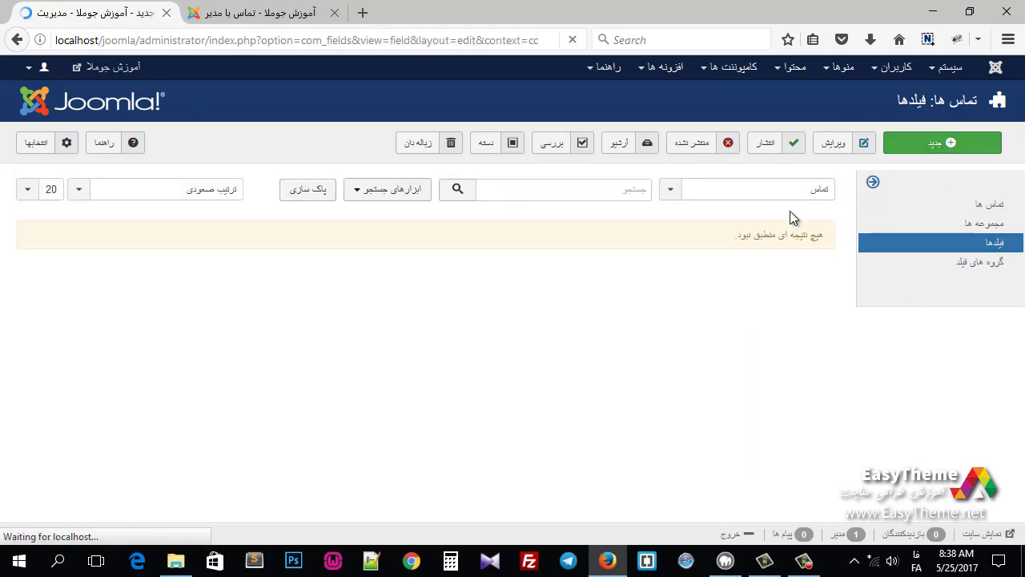
pyautogui.click(922, 195)
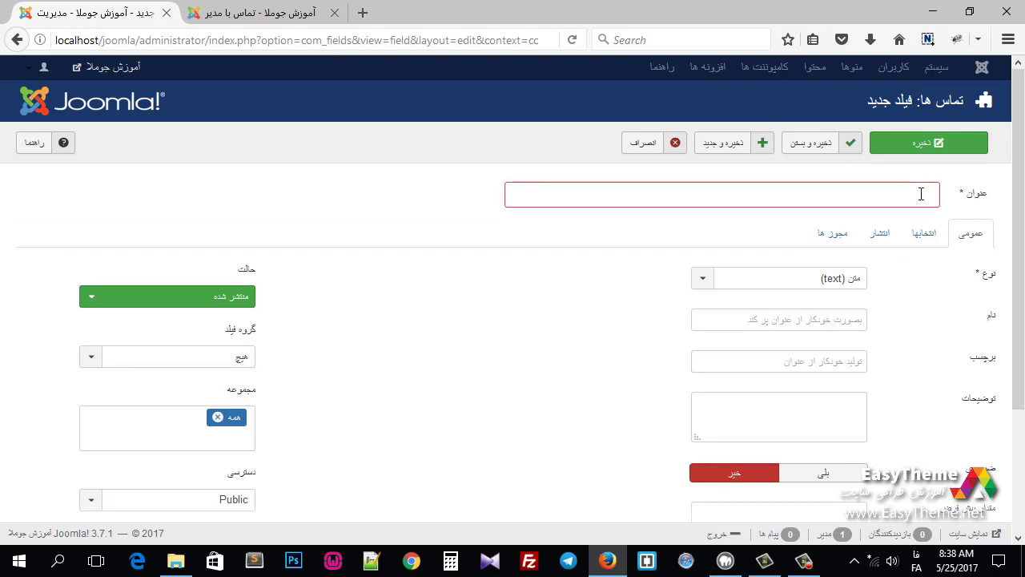
pyautogui.write('دانشگاه محل')
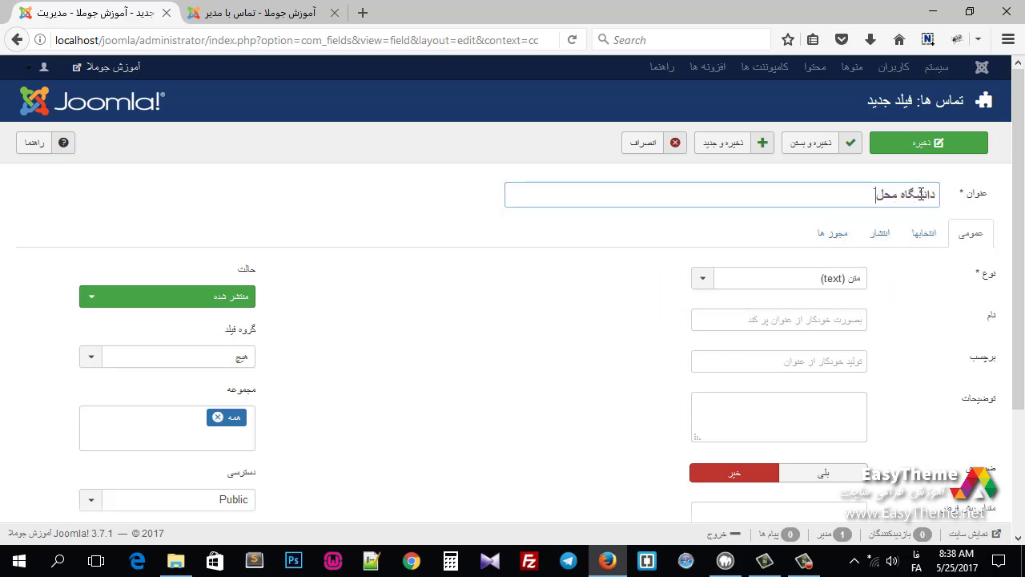
pyautogui.write(' تحصیل')
pyautogui.click(648, 265)
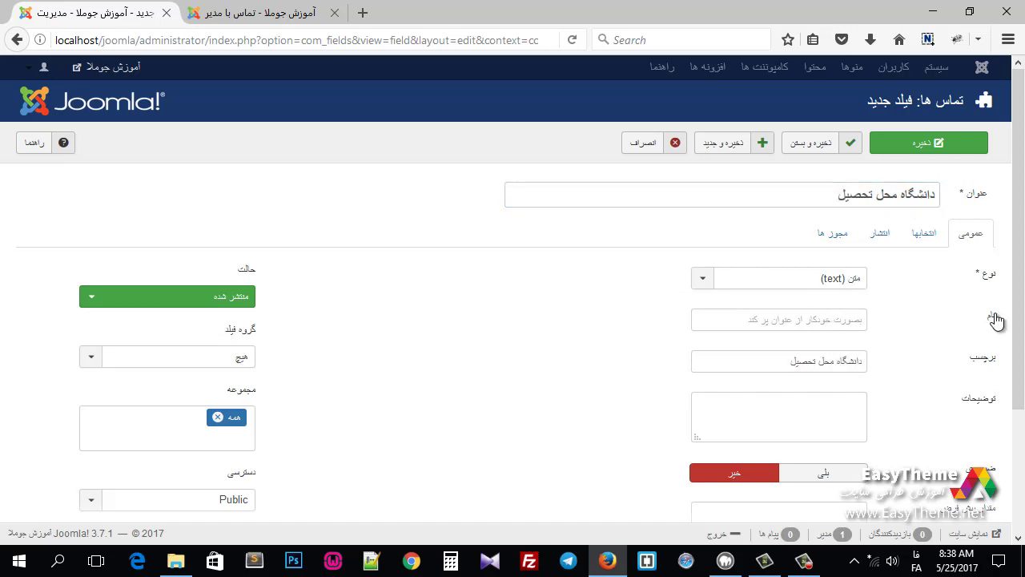
# Set the name of the new contact field to "uniercity".
pyautogui.scroll(-3, 743, 278)
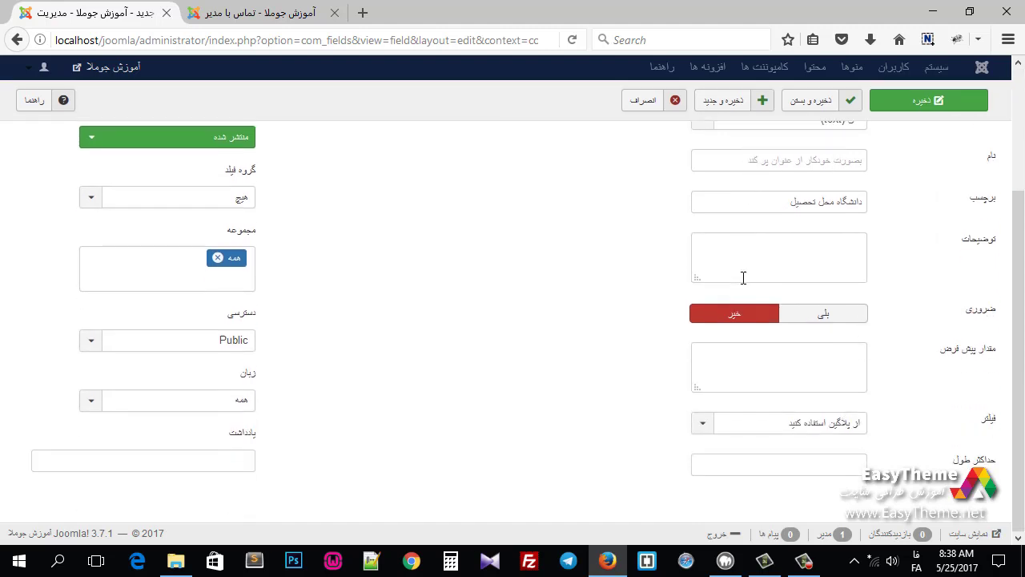
pyautogui.scroll(2, 732, 293)
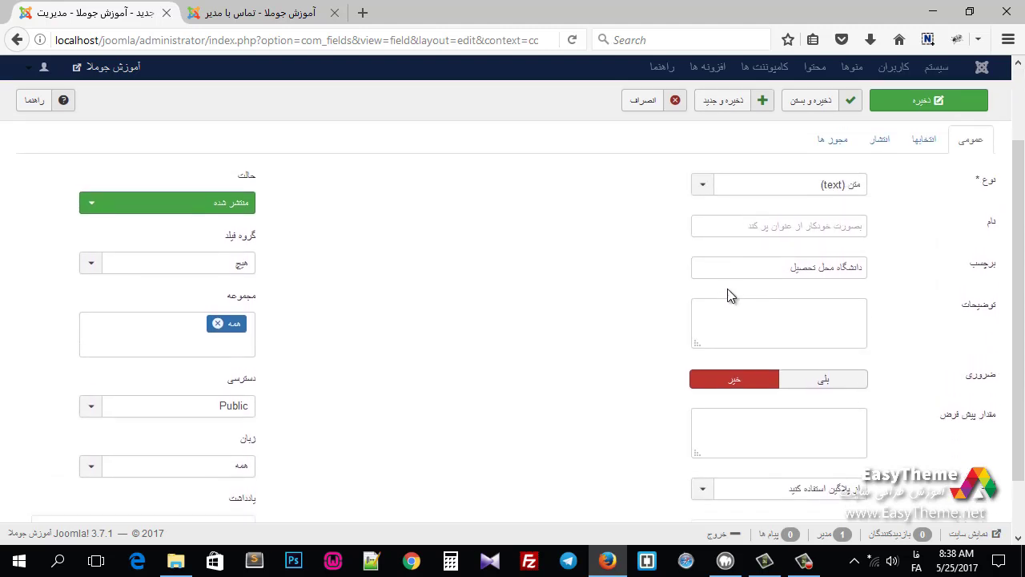
pyautogui.click(835, 248)
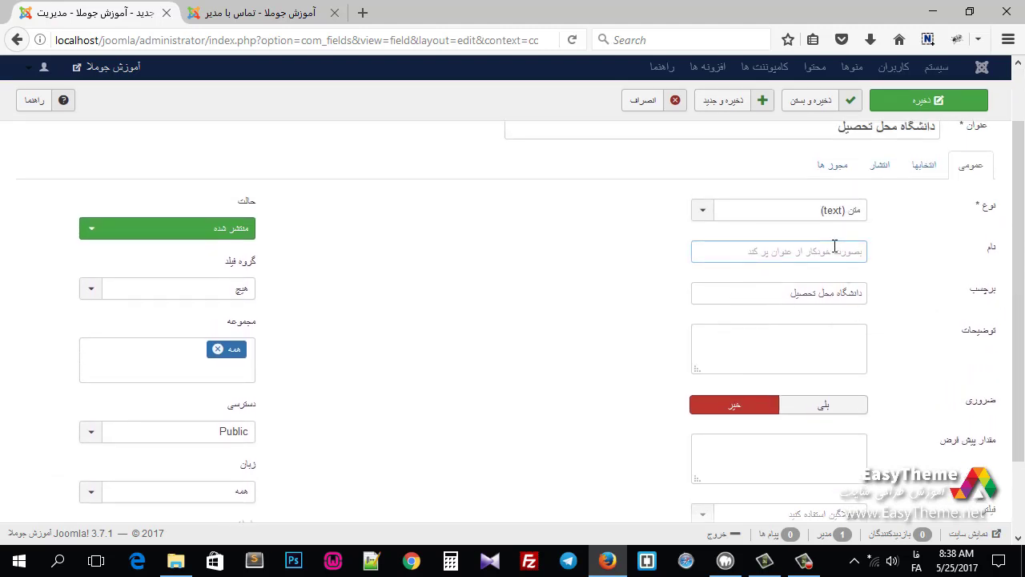
pyautogui.hotkey('alt', 'shift')
pyautogui.write('unierc')
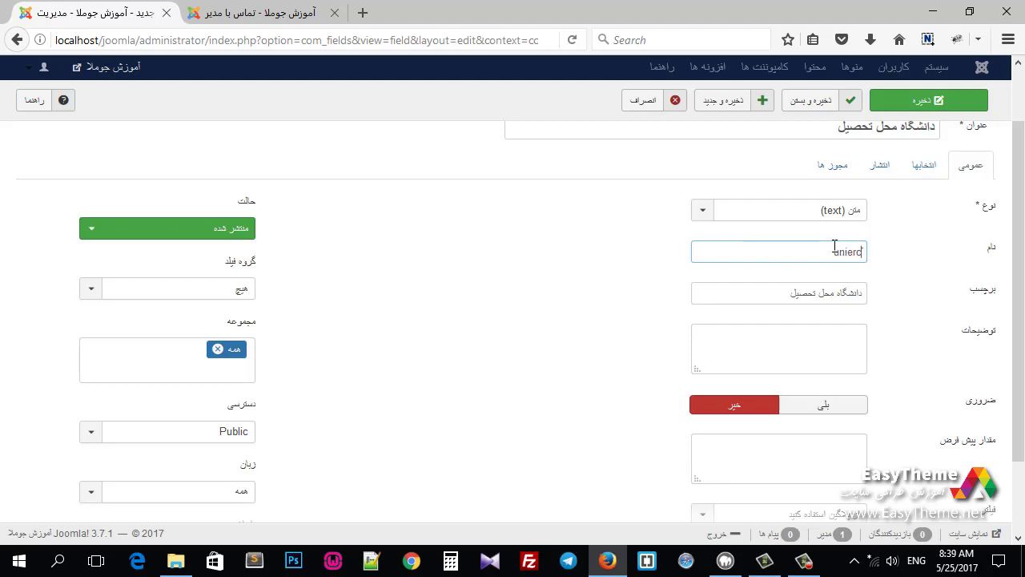
pyautogui.write('ivercity')
pyautogui.click(541, 253)
# Set the field's input filter to متن (text), leaving the default value empty.
pyautogui.scroll(-2, 606, 321)
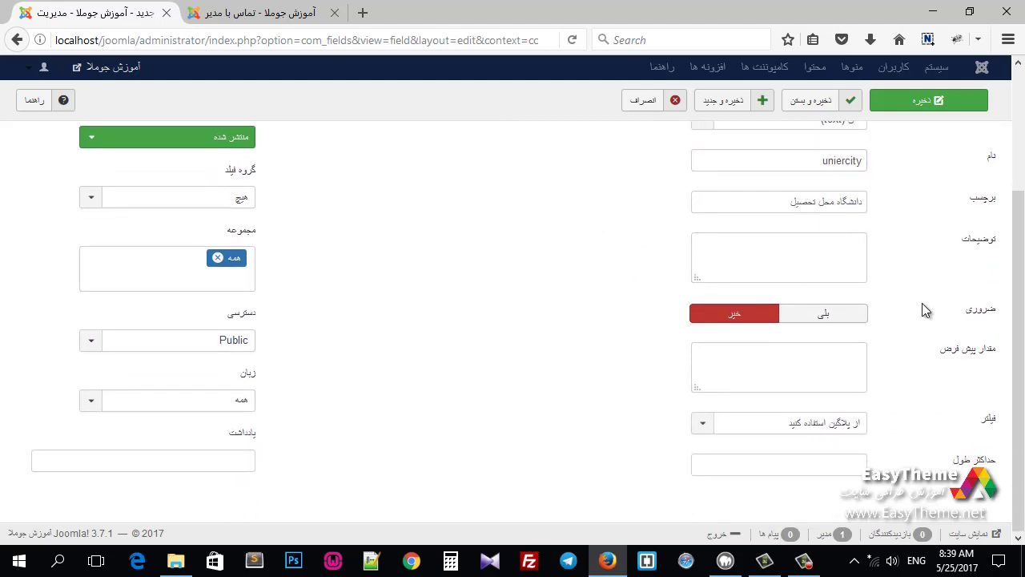
pyautogui.moveTo(983, 315)
pyautogui.click(803, 374)
pyautogui.click(510, 388)
pyautogui.click(739, 425)
pyautogui.scroll(-2, 614, 407)
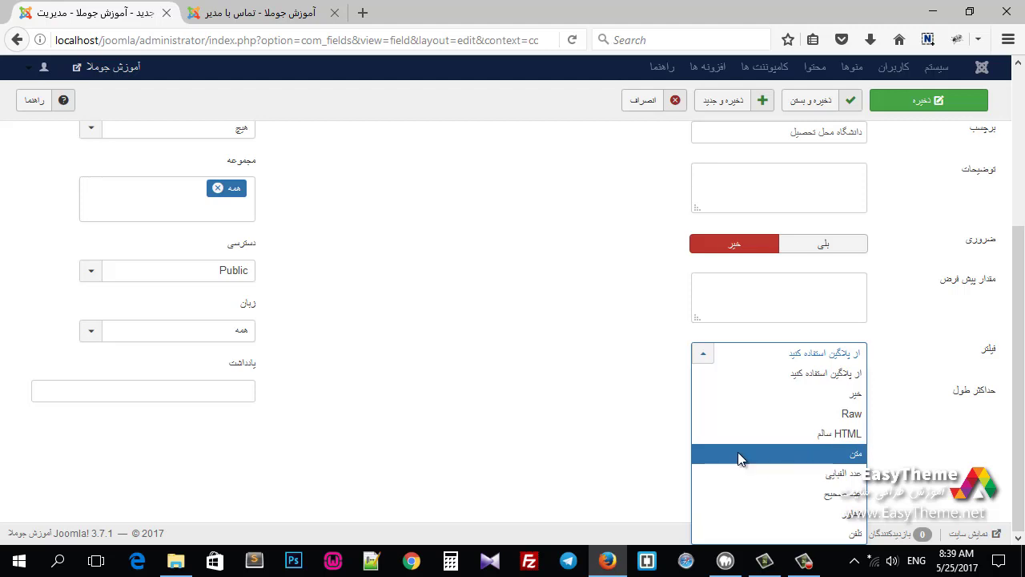
pyautogui.click(547, 391)
pyautogui.click(764, 358)
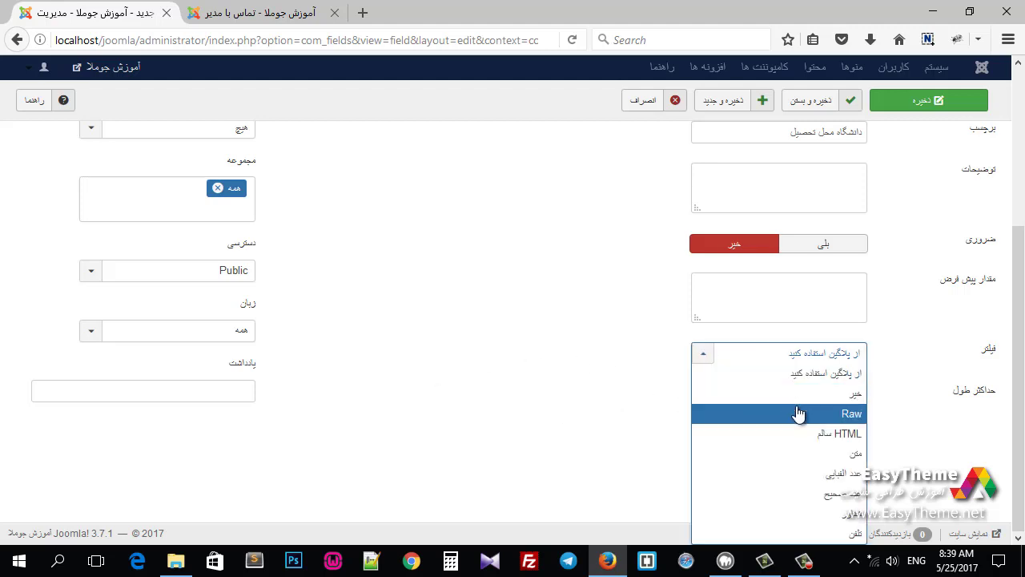
pyautogui.click(800, 454)
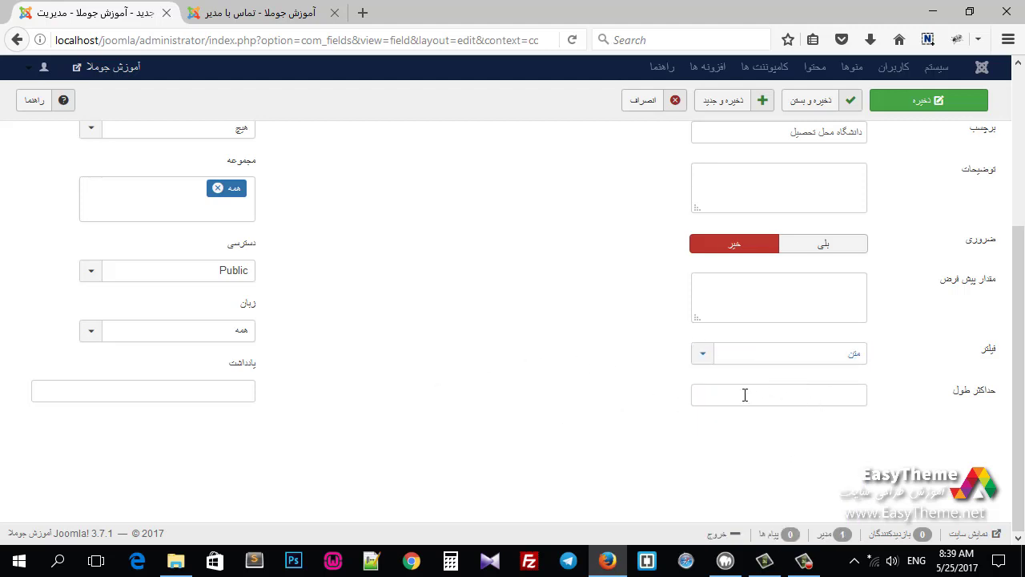
# Assign the field to the field group "سوابق کاری".
pyautogui.scroll(3, 468, 378)
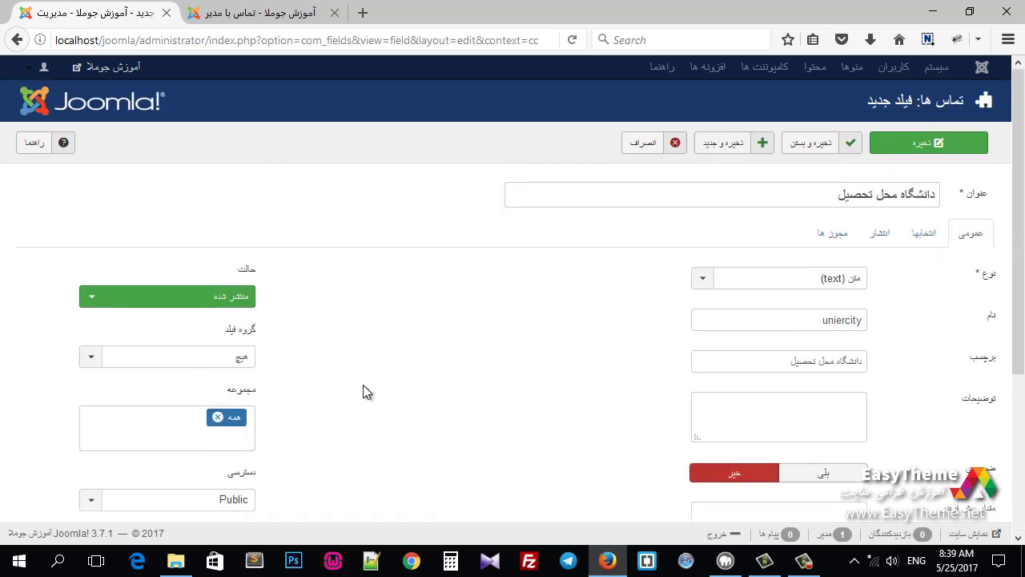
pyautogui.click(185, 361)
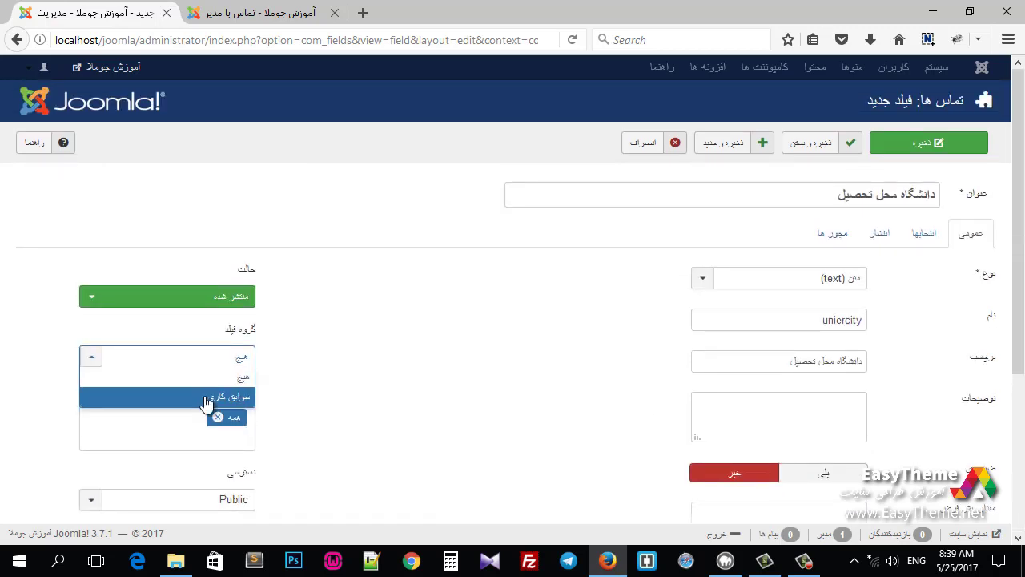
pyautogui.click(206, 397)
# Replace the field's category همه with "تماس با ادمین", and save it while opening another new field.
pyautogui.scroll(-3, 373, 409)
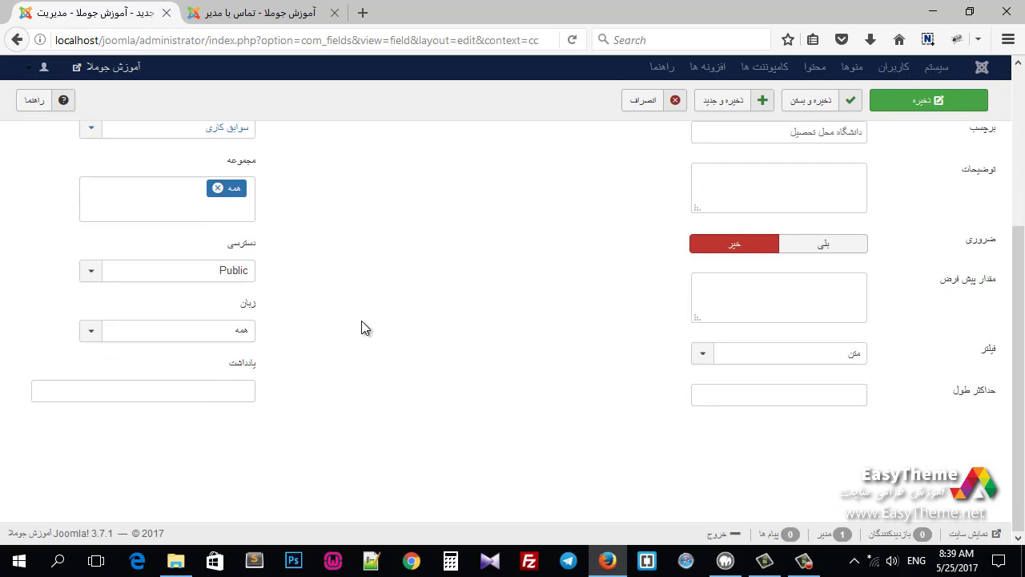
pyautogui.click(218, 192)
pyautogui.click(216, 189)
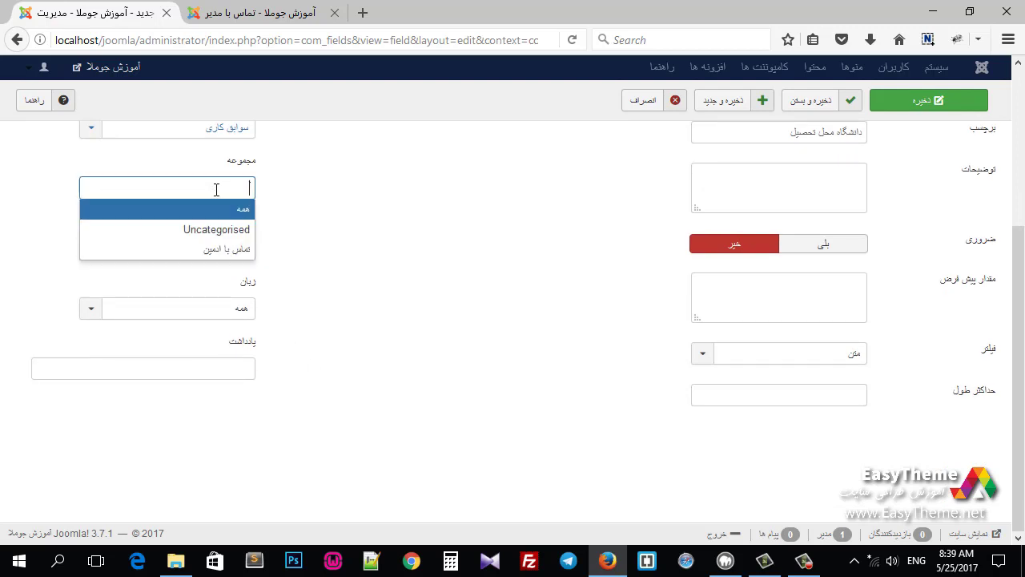
pyautogui.click(225, 250)
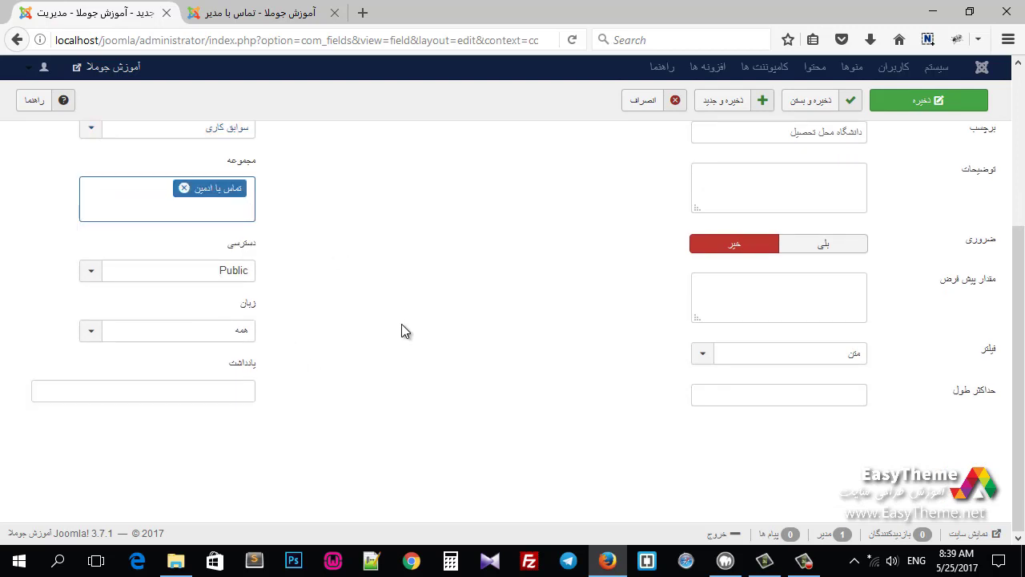
pyautogui.scroll(2, 405, 332)
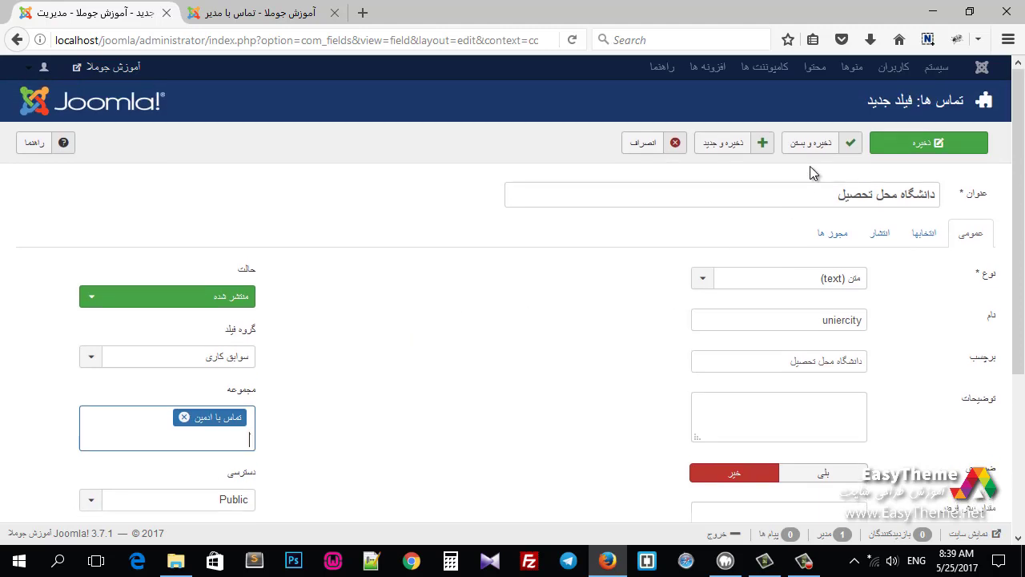
pyautogui.click(716, 148)
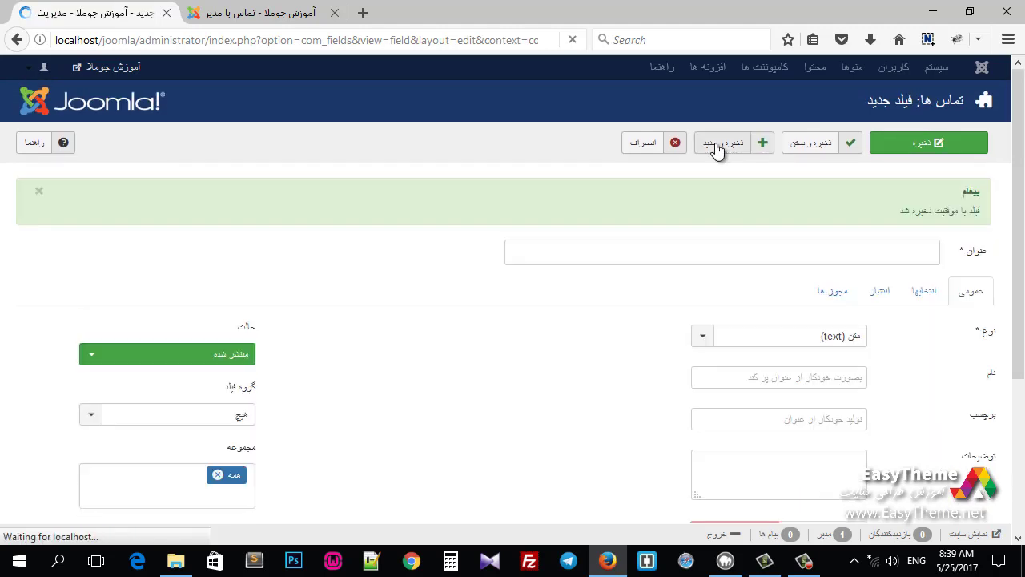
pyautogui.click(887, 257)
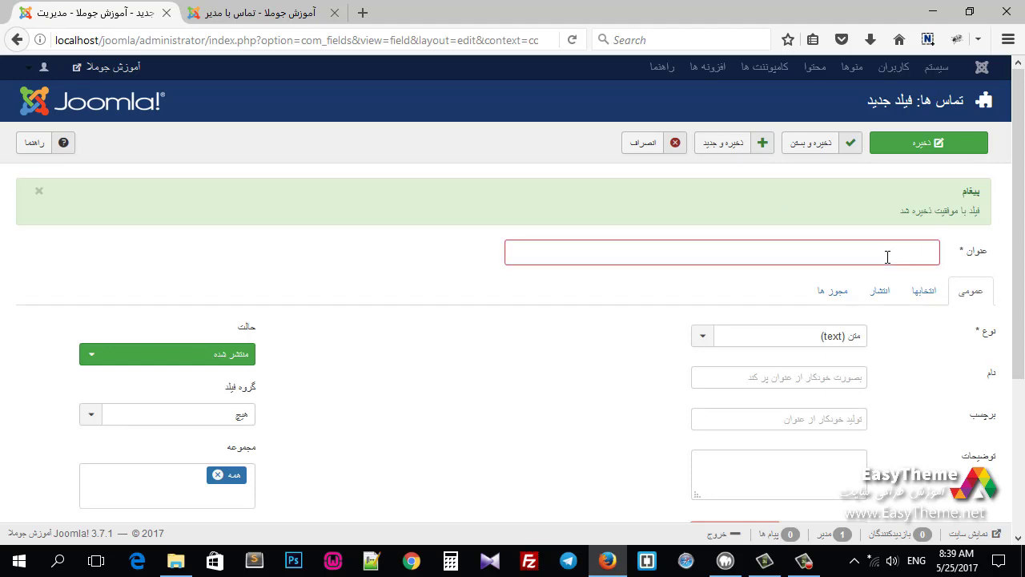
pyautogui.write('sh')
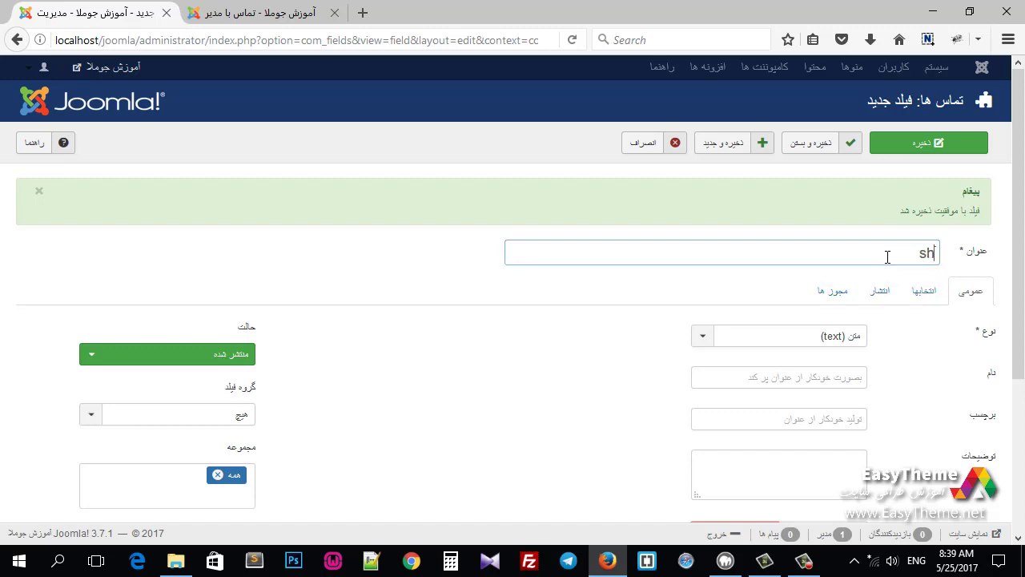
pyautogui.write('fri ;hv')
pyautogui.press('BackSpace')
pyautogui.press('BackSpace')
pyautogui.press('BackSpace')
pyautogui.press('BackSpace')
pyautogui.press('BackSpace')
pyautogui.press('BackSpace')
pyautogui.press('BackSpace')
pyautogui.press('BackSpace')
pyautogui.press('BackSpace')
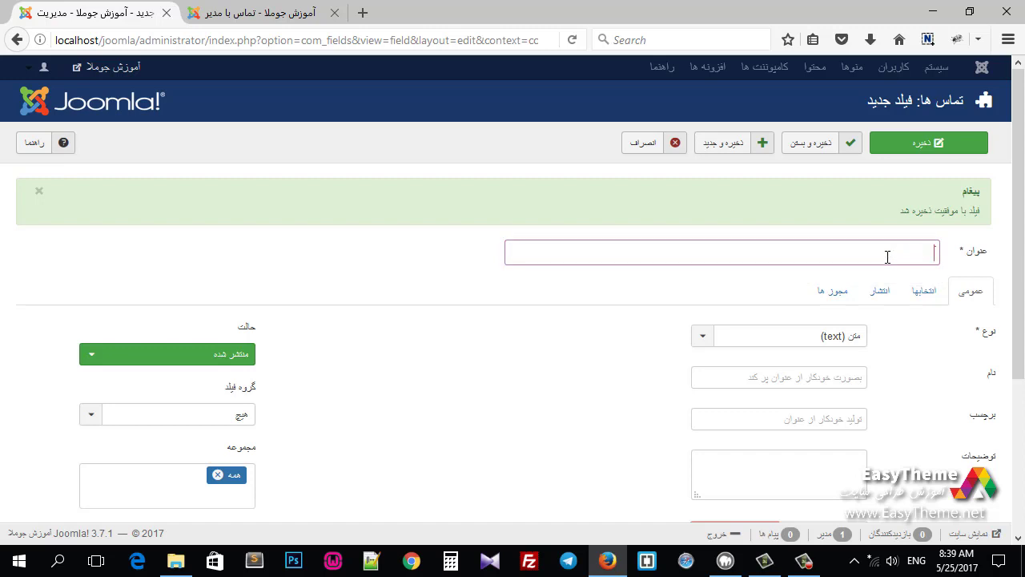
# Title the new contact field "سابقه کاری ( به سال)".
pyautogui.hotkey('alt', 'shift')
pyautogui.write('سابقه کاری ( به سال')
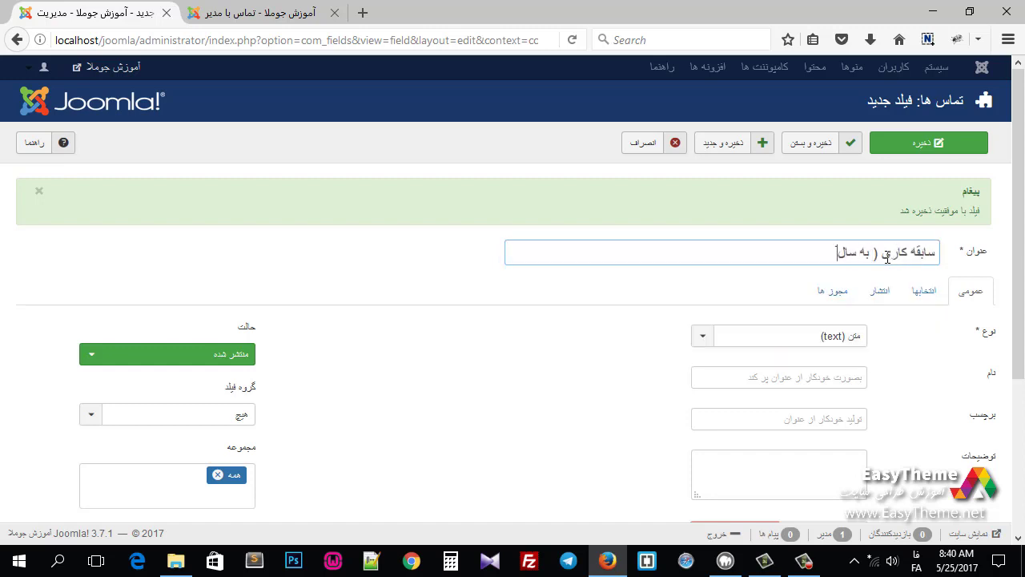
# Set the input filter of the new field to integer (عدد صحیح).
pyautogui.scroll(-2, 865, 337)
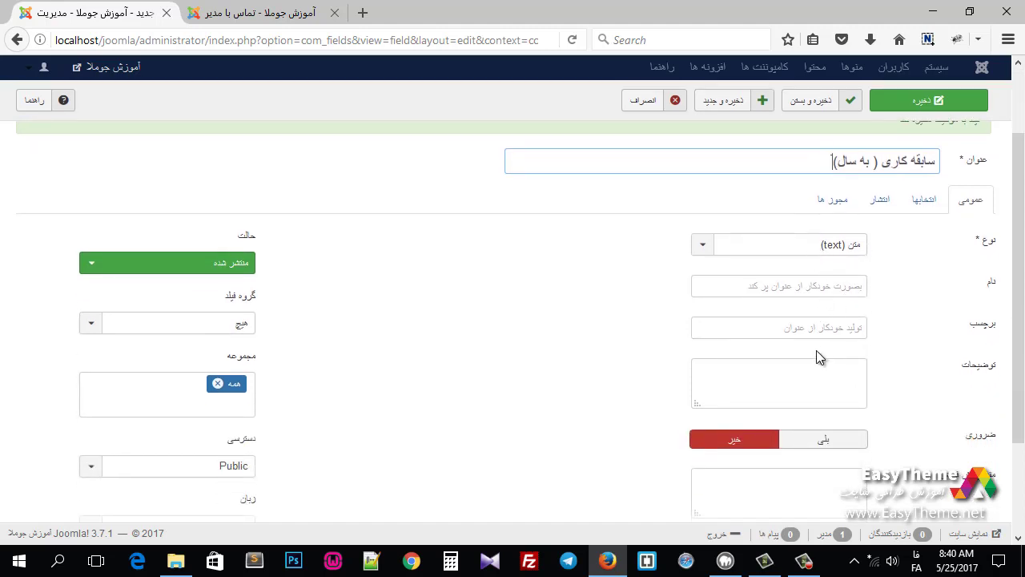
pyautogui.scroll(-3, 816, 348)
pyautogui.click(817, 429)
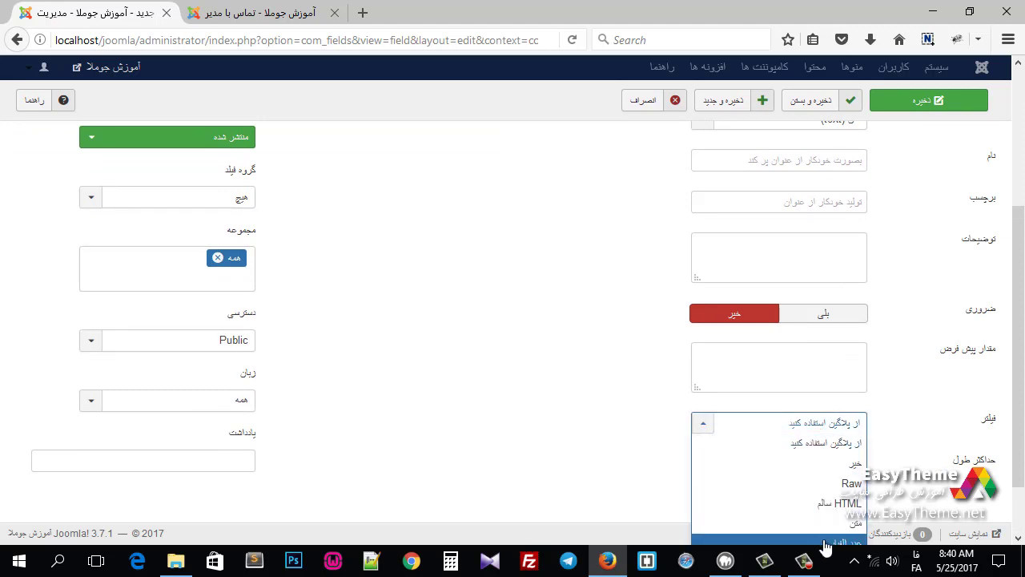
pyautogui.scroll(-2, 833, 481)
pyautogui.click(824, 490)
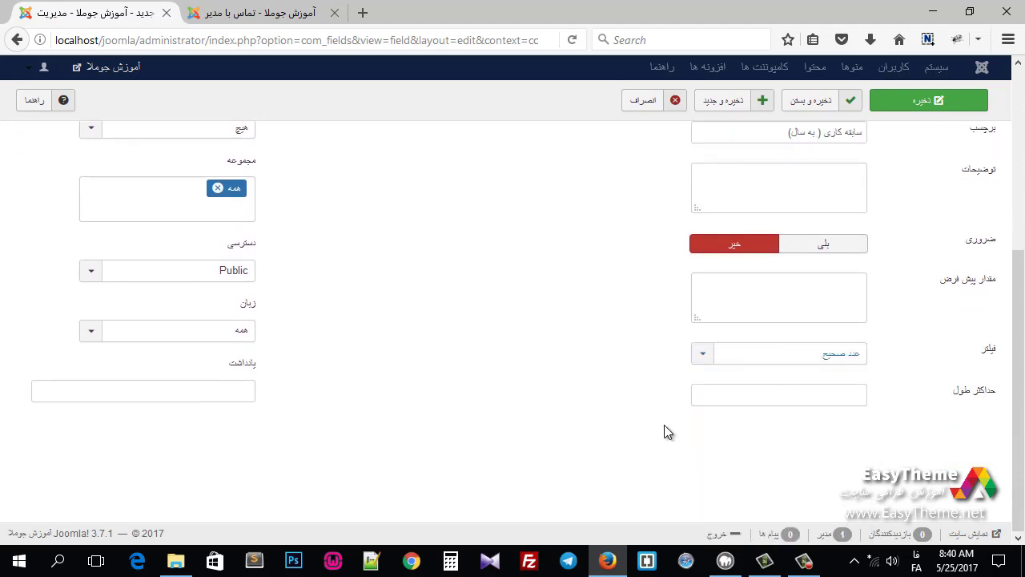
# Examine the field's display options, including the automatic display choices, and its publishing (انتشار) and permission (مجوز ها) settings.
pyautogui.scroll(7, 663, 432)
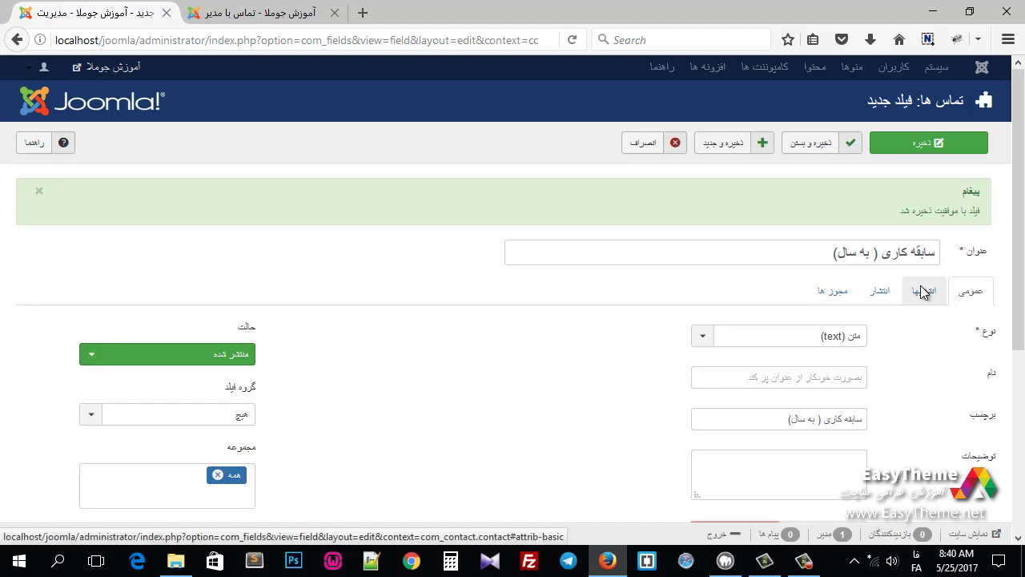
pyautogui.click(923, 292)
pyautogui.scroll(-2, 881, 329)
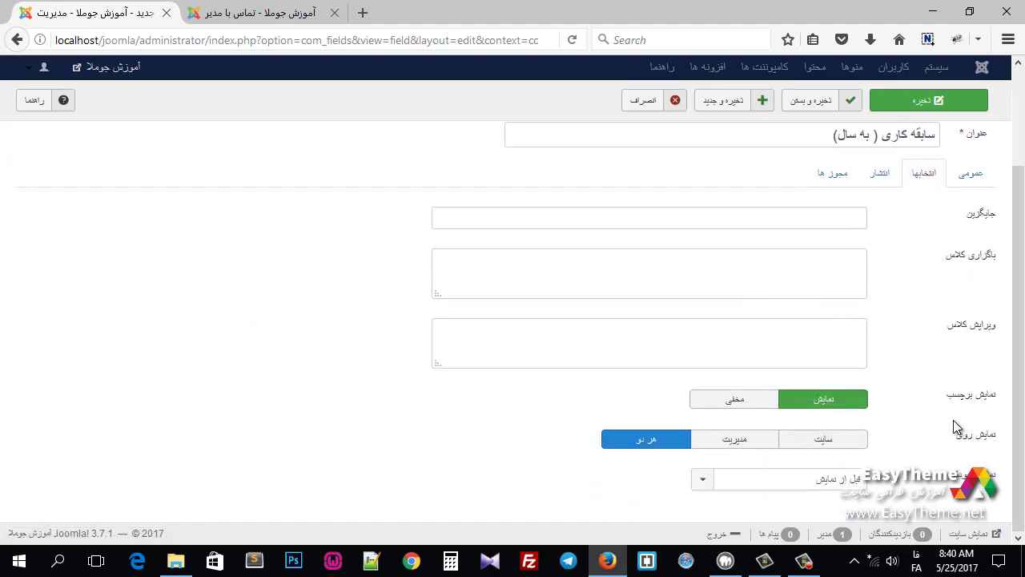
pyautogui.moveTo(984, 223)
pyautogui.moveTo(971, 450)
pyautogui.click(804, 475)
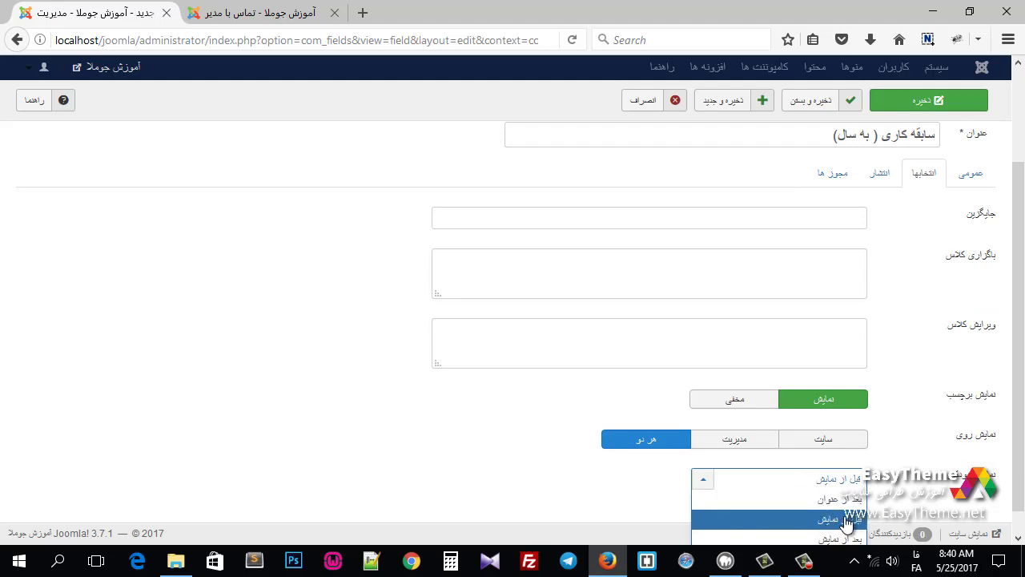
pyautogui.click(896, 361)
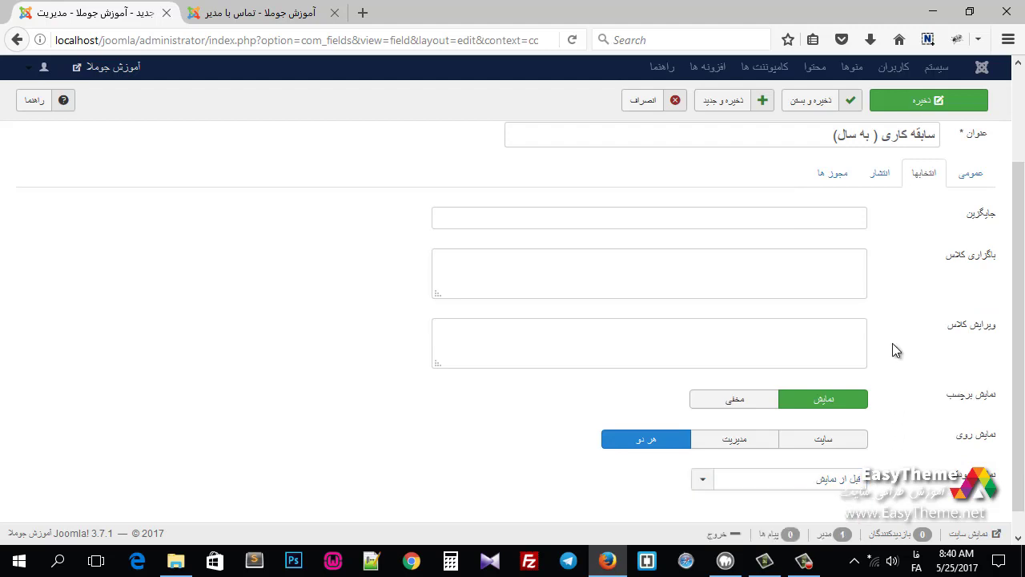
pyautogui.click(881, 176)
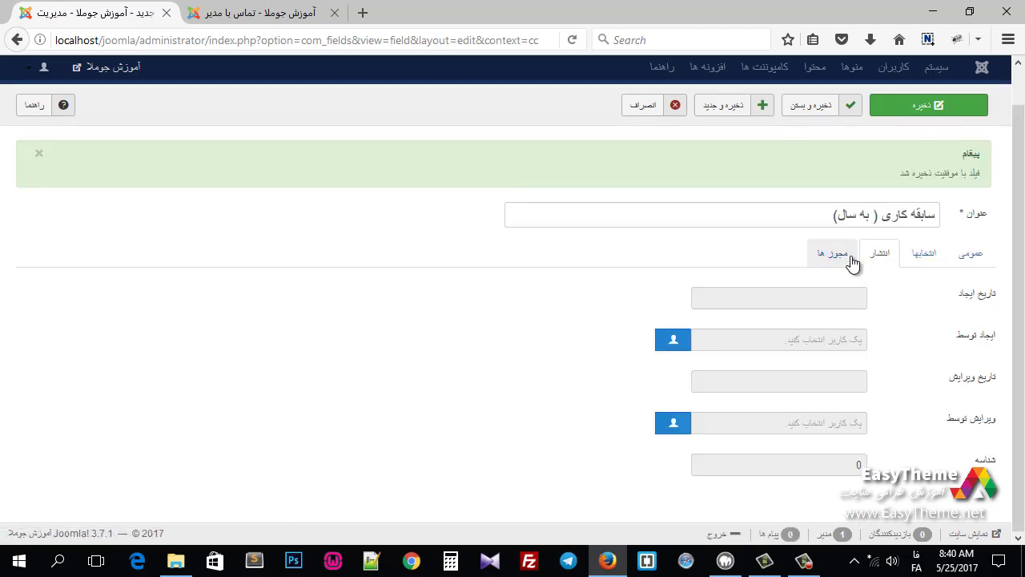
pyautogui.click(831, 253)
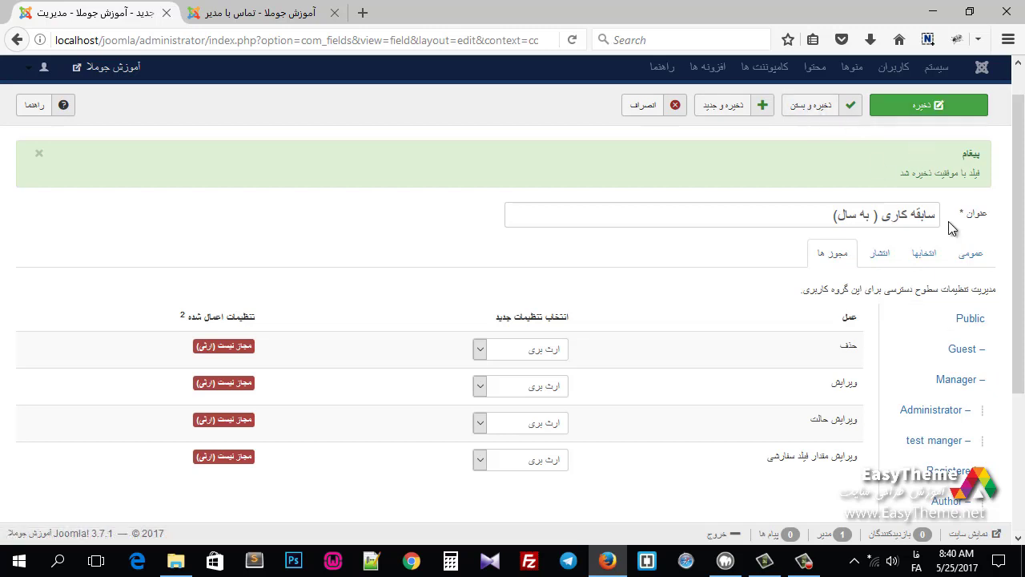
# Return to the field's general settings (عمومی) and assign it to the field group "سوابق کاری".
pyautogui.click(961, 254)
pyautogui.click(217, 380)
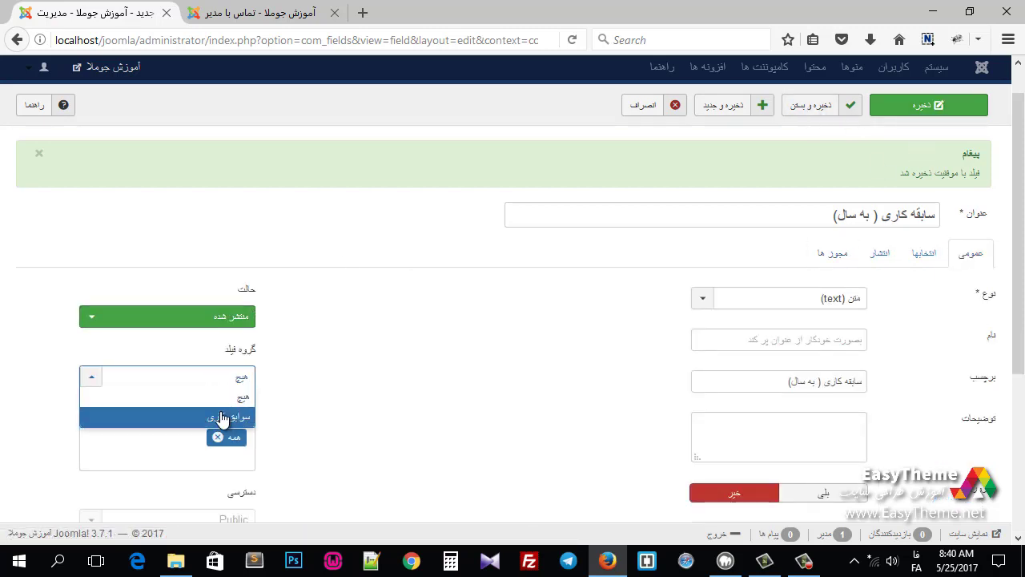
pyautogui.click(220, 414)
# Replace the category همه with "تماس با ادمین" for this field, and save and close it.
pyautogui.click(218, 437)
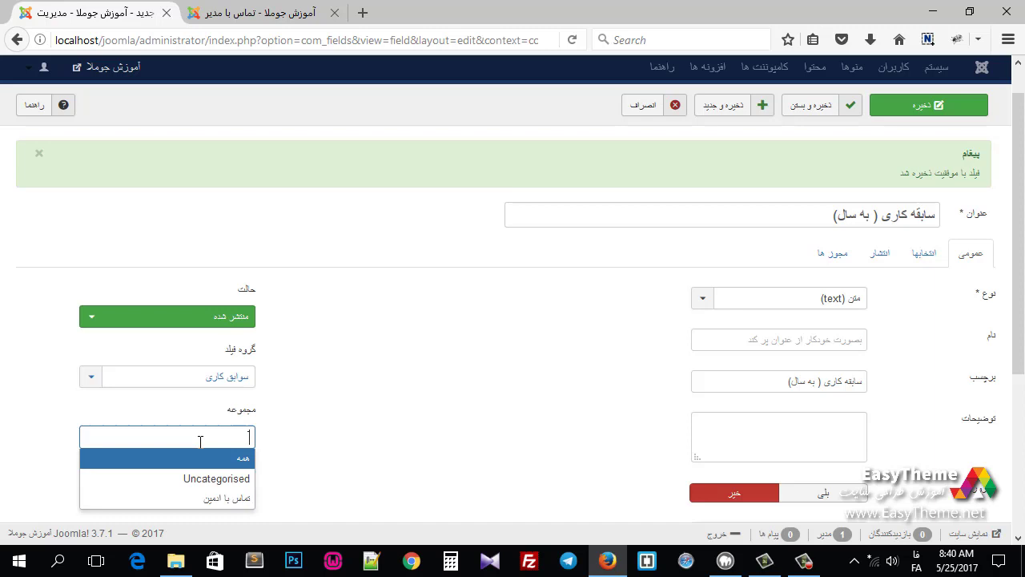
pyautogui.click(205, 499)
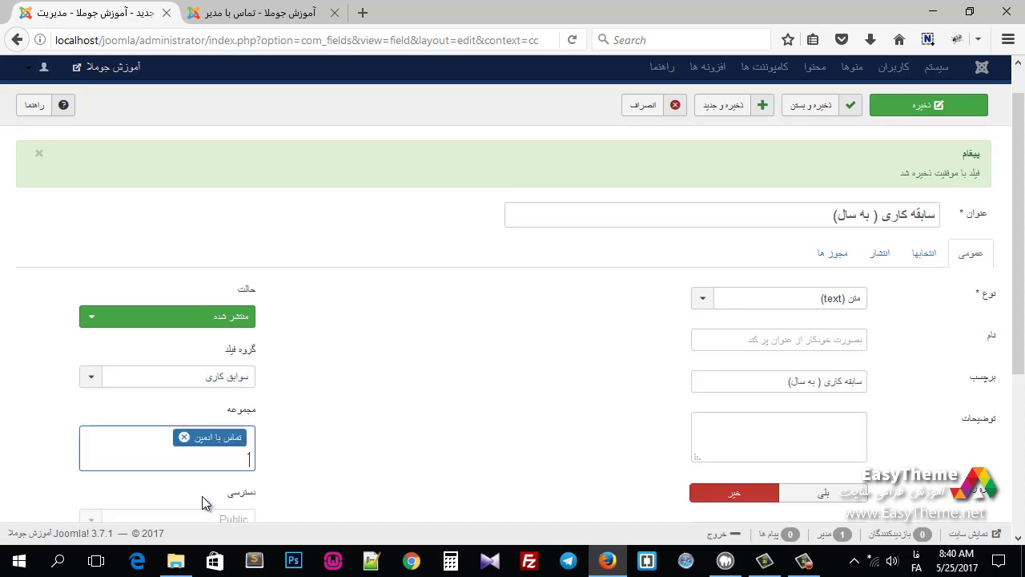
pyautogui.click(793, 105)
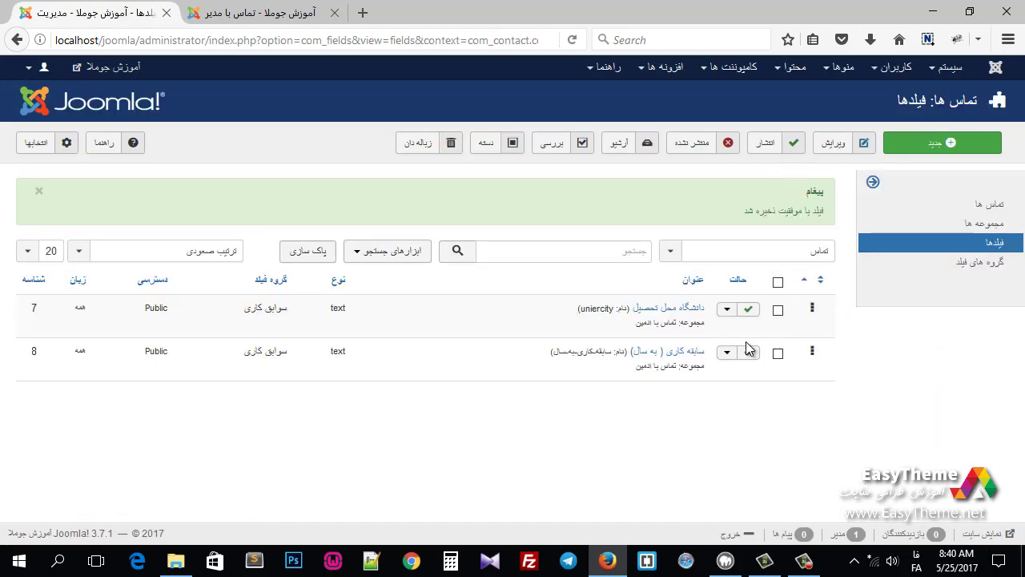
# Open the contact "تماس با مدیر" for editing and enter "تهران" as its "دانشگاه محل تحصیل" under سوابق کاری.
pyautogui.click(985, 205)
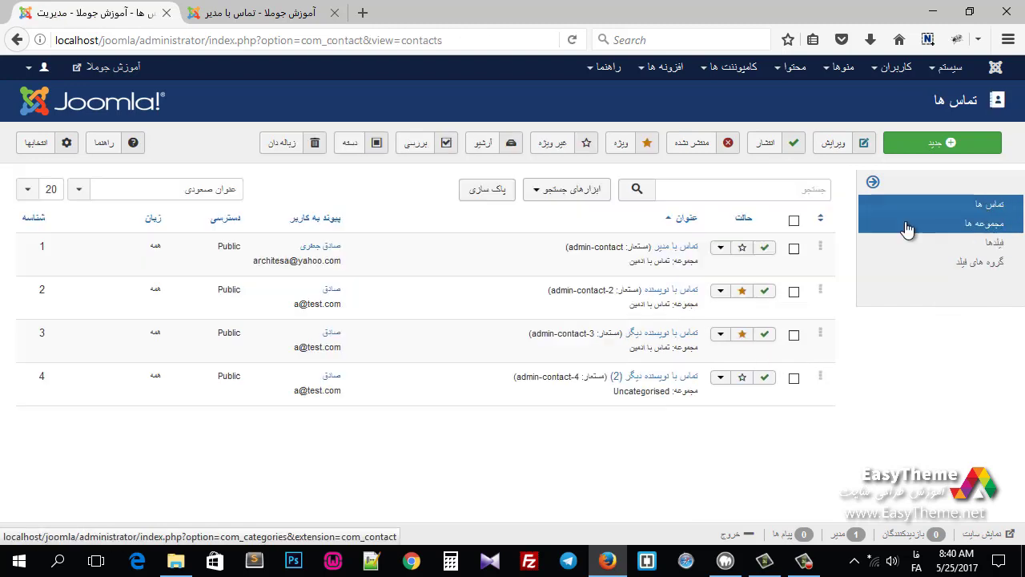
pyautogui.click(677, 248)
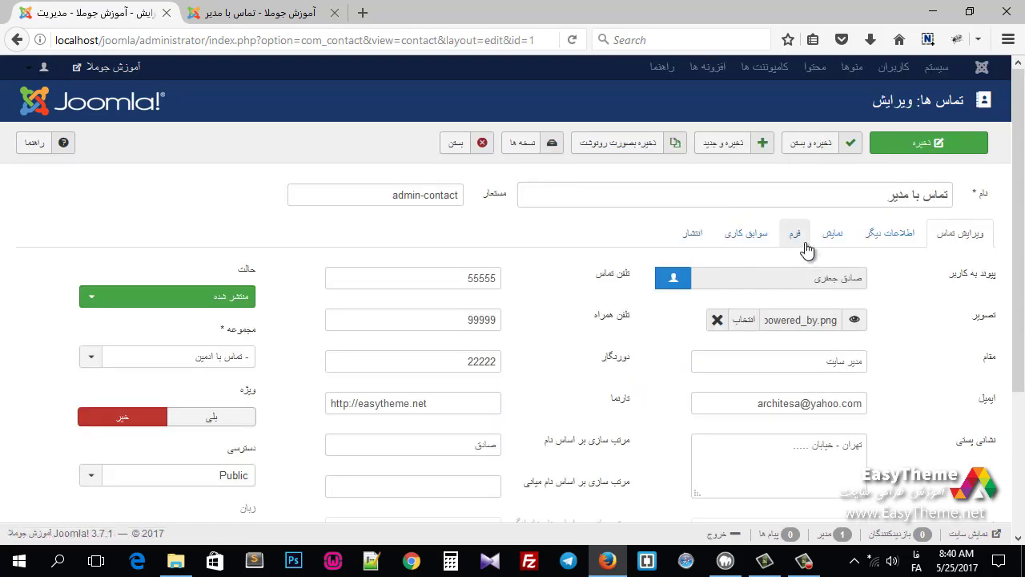
pyautogui.click(750, 243)
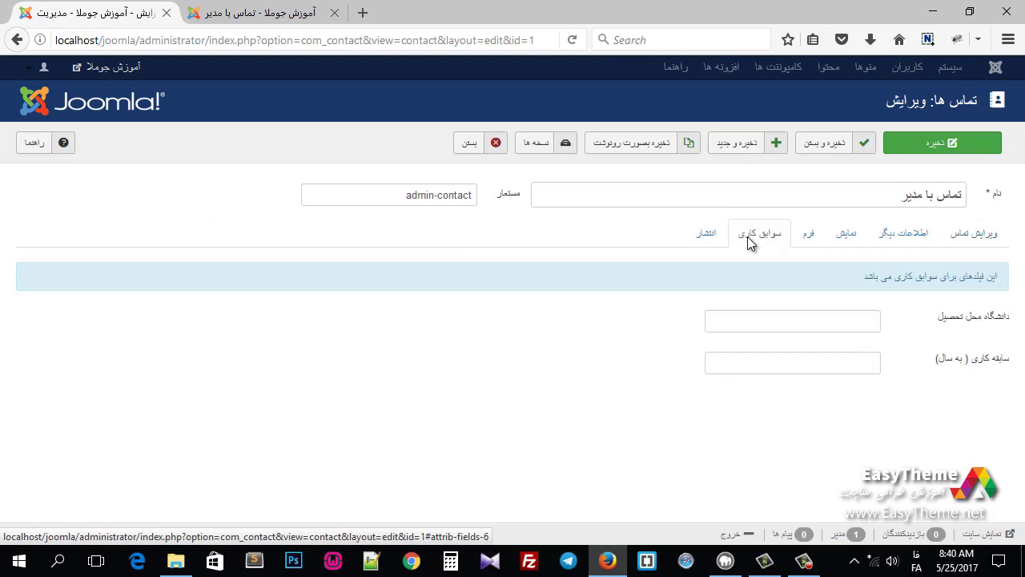
pyautogui.click(838, 325)
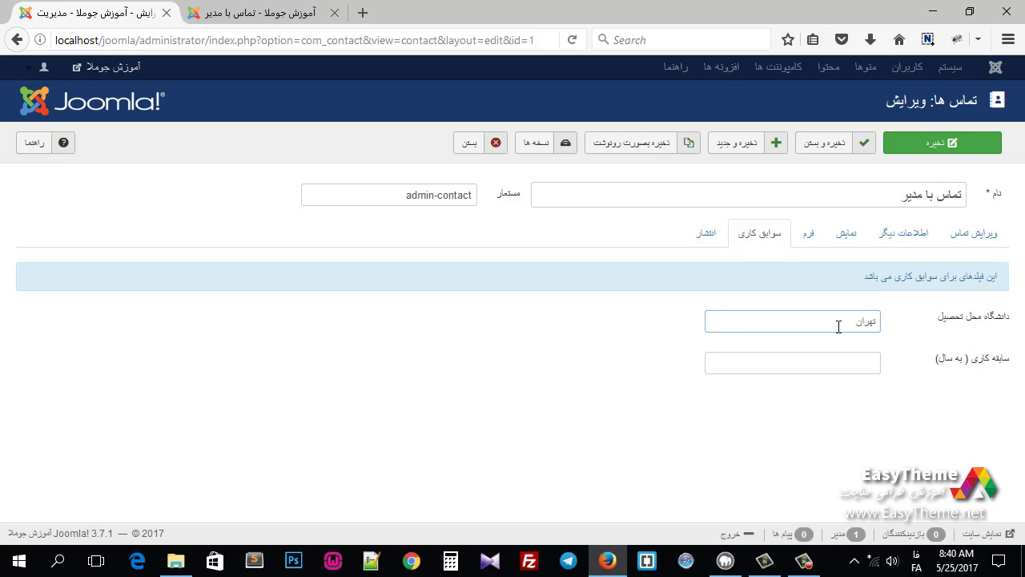
# Try saving a text value in "سابقه کاری ( به سال)", replace it with 12, and save the contact.
pyautogui.click(817, 365)
pyautogui.write('1')
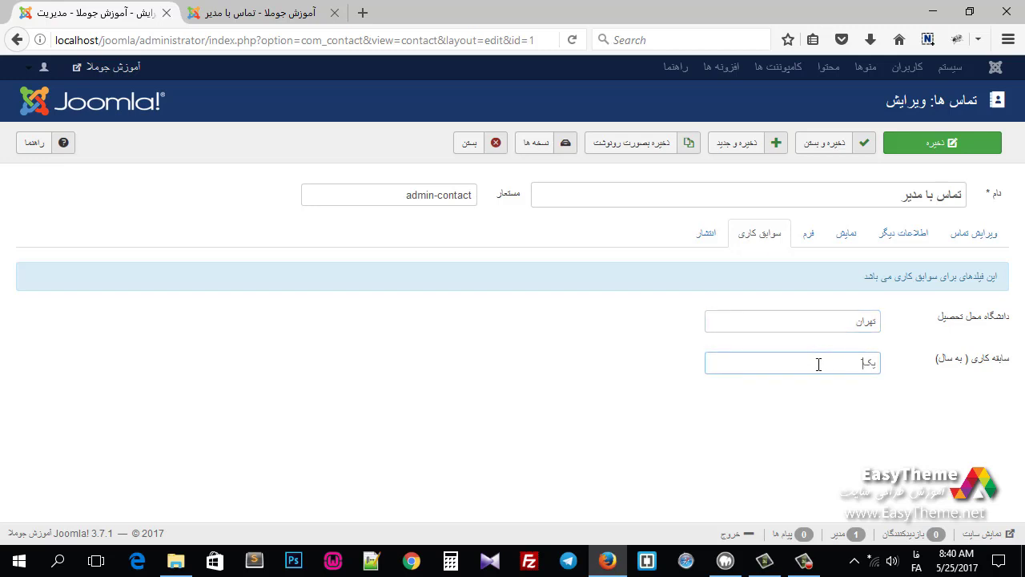
pyautogui.click(937, 143)
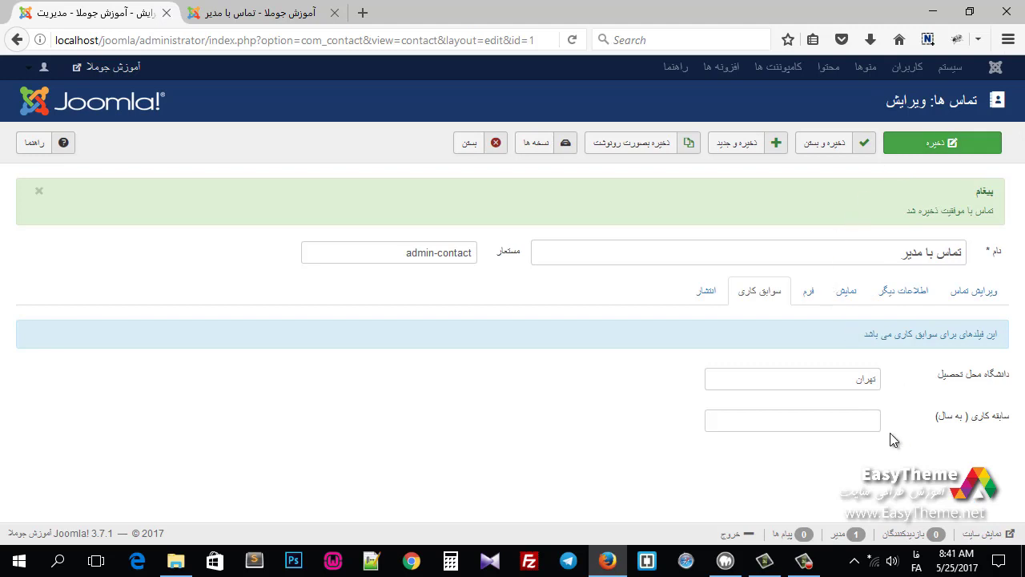
pyautogui.click(917, 152)
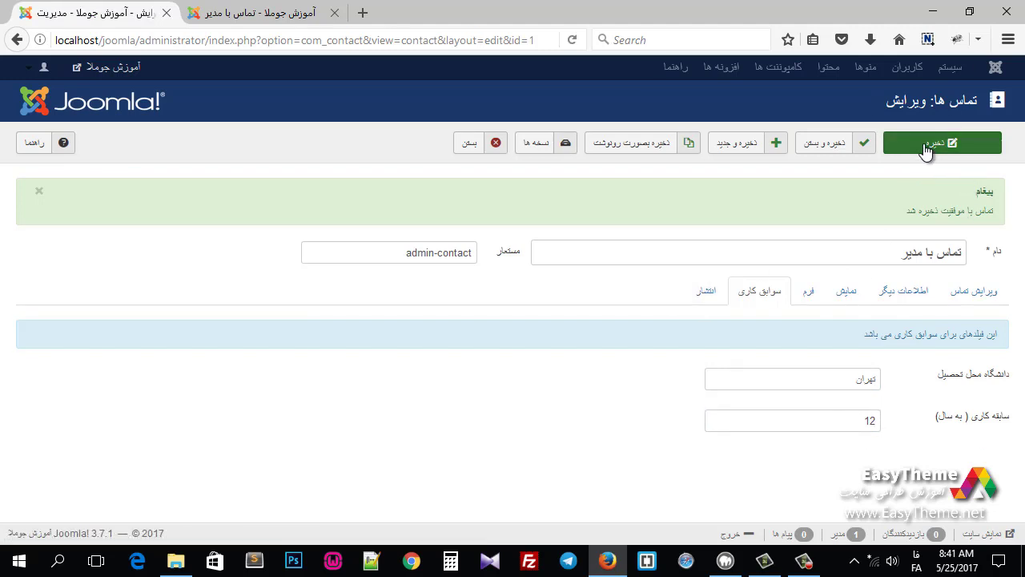
# On the public site, find "تماس با مدیر" through "تماس های ادمین" and examine its two custom fields.
pyautogui.click(230, 8)
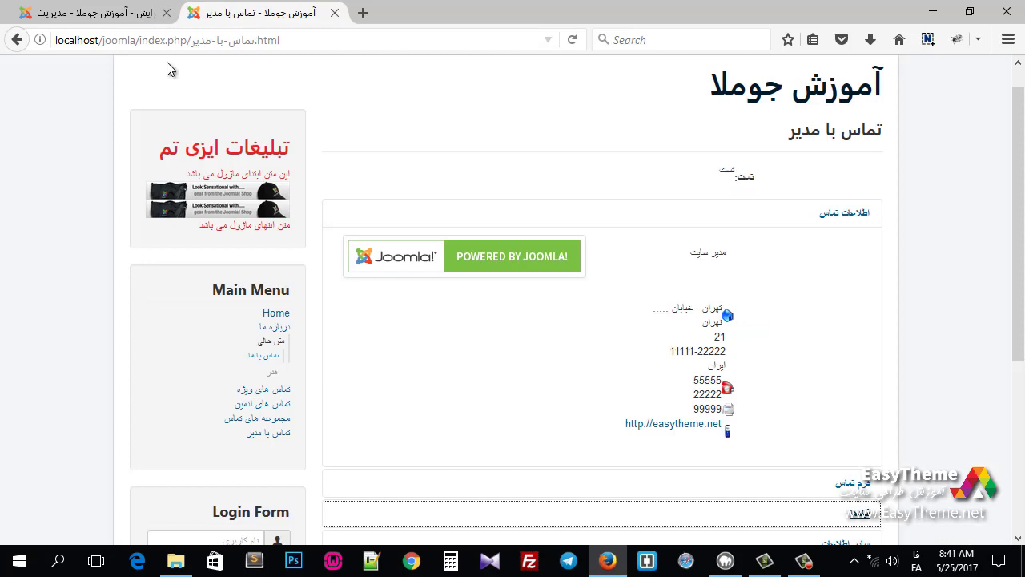
pyautogui.click(264, 390)
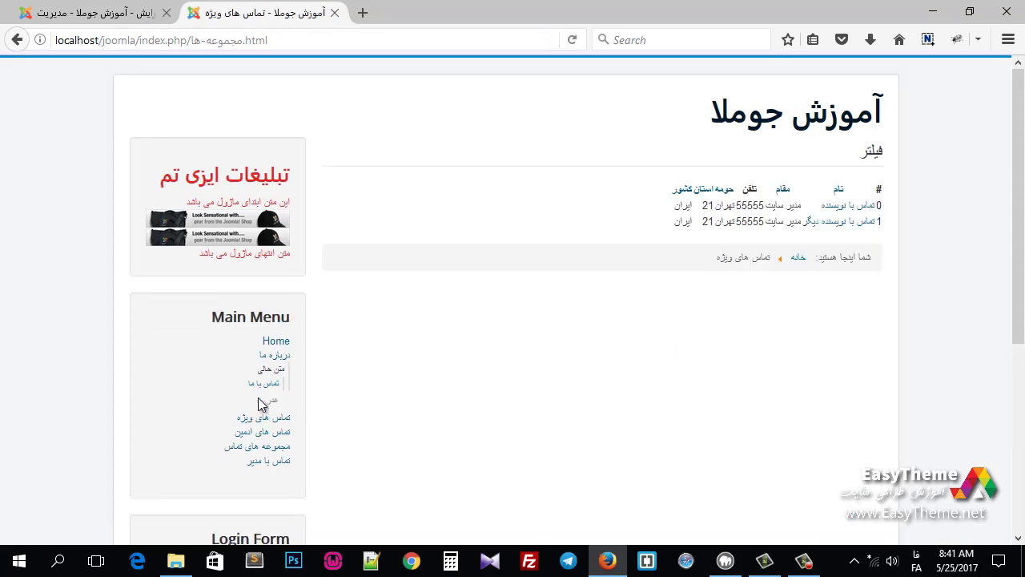
pyautogui.click(270, 433)
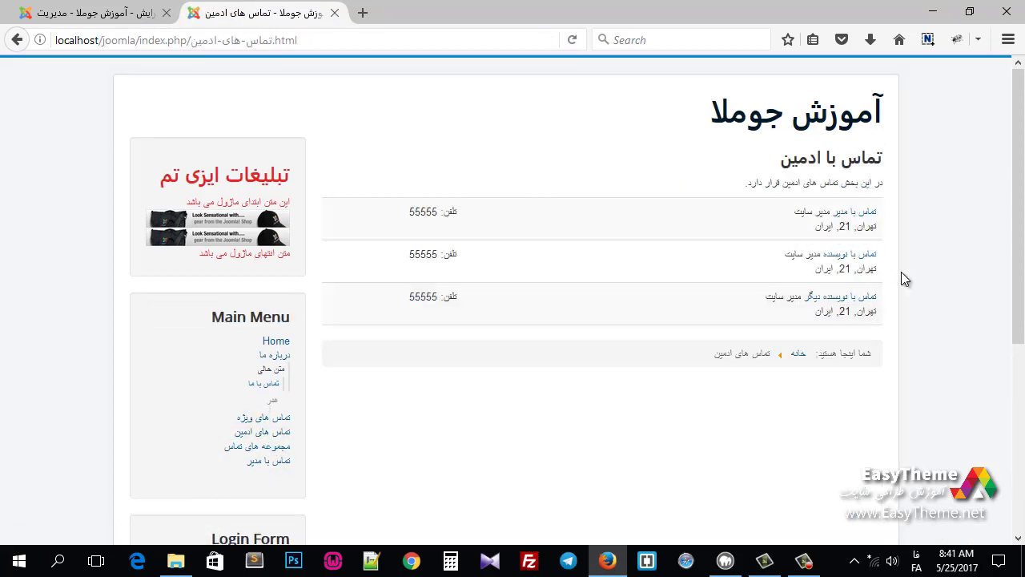
pyautogui.click(873, 224)
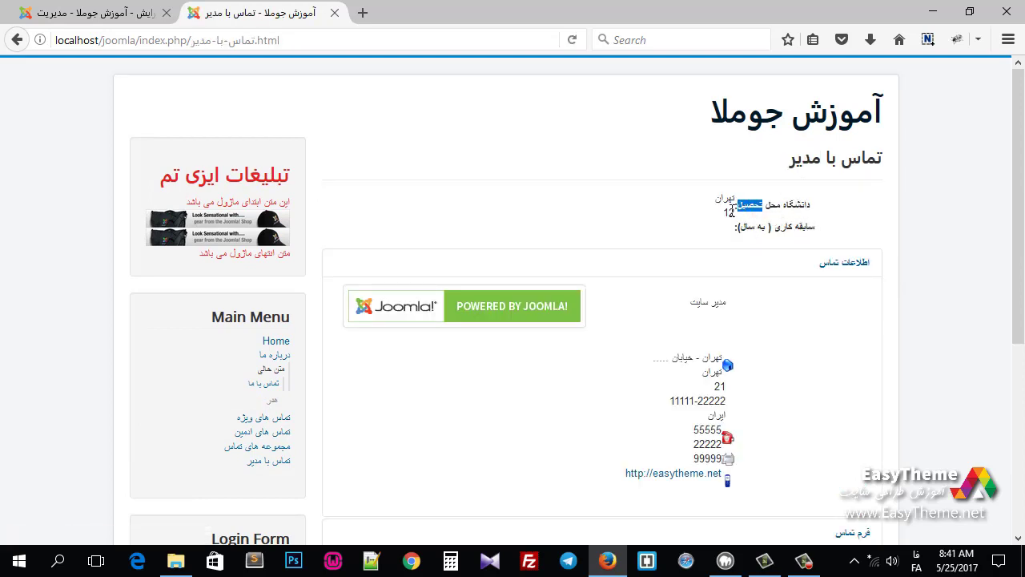
pyautogui.moveTo(743, 227); pyautogui.dragTo(794, 195)
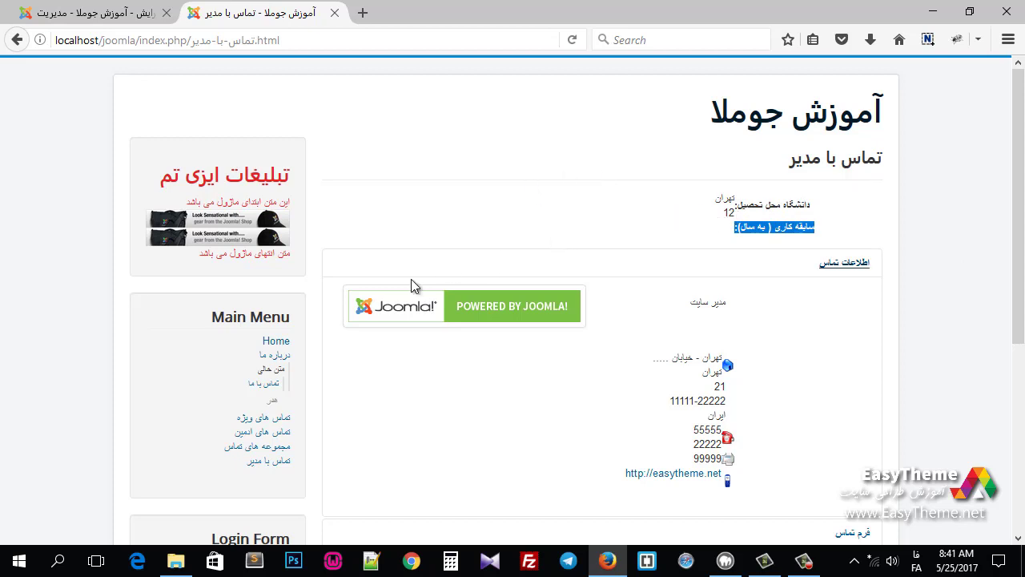
# Close the contact being edited and compare the component's individual contact options (تماس فردی) with the contact's public page.
pyautogui.click(104, 13)
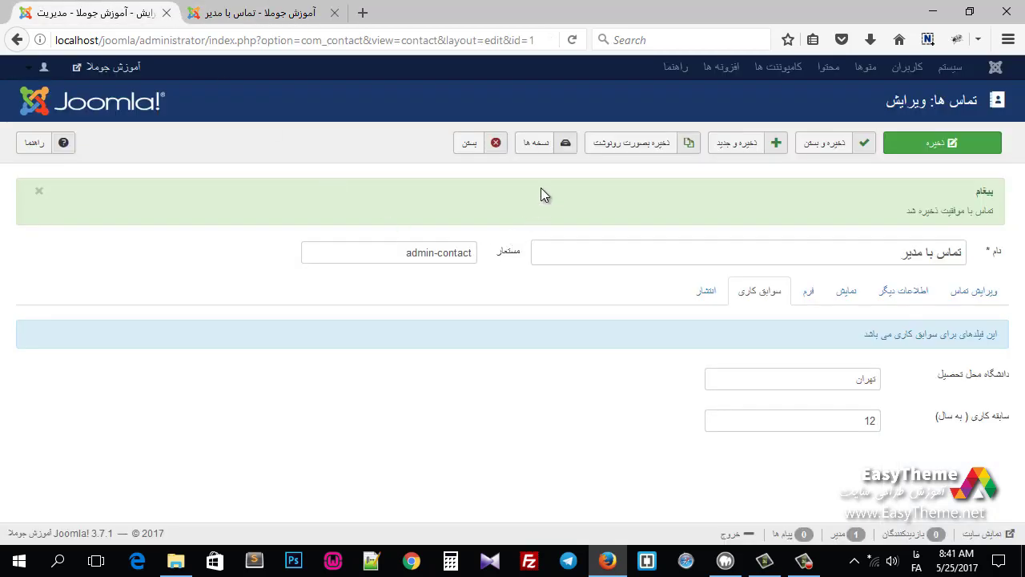
pyautogui.click(470, 145)
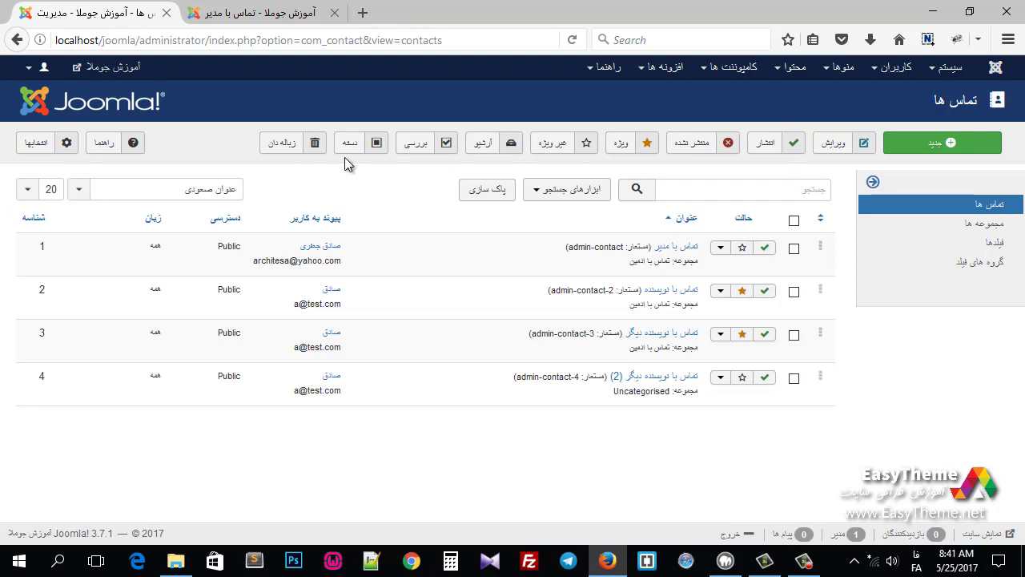
pyautogui.click(32, 143)
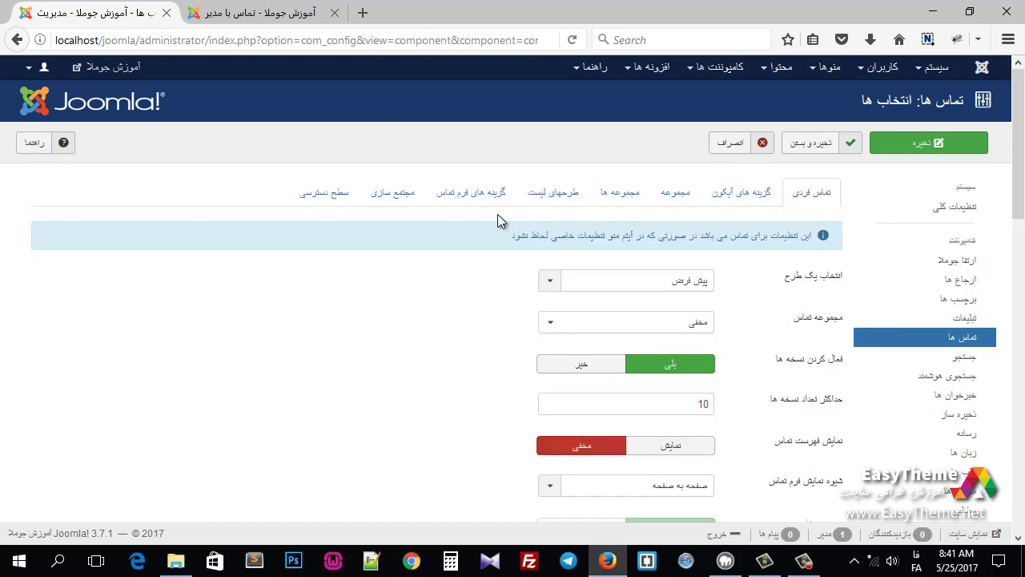
pyautogui.scroll(-10, 793, 240)
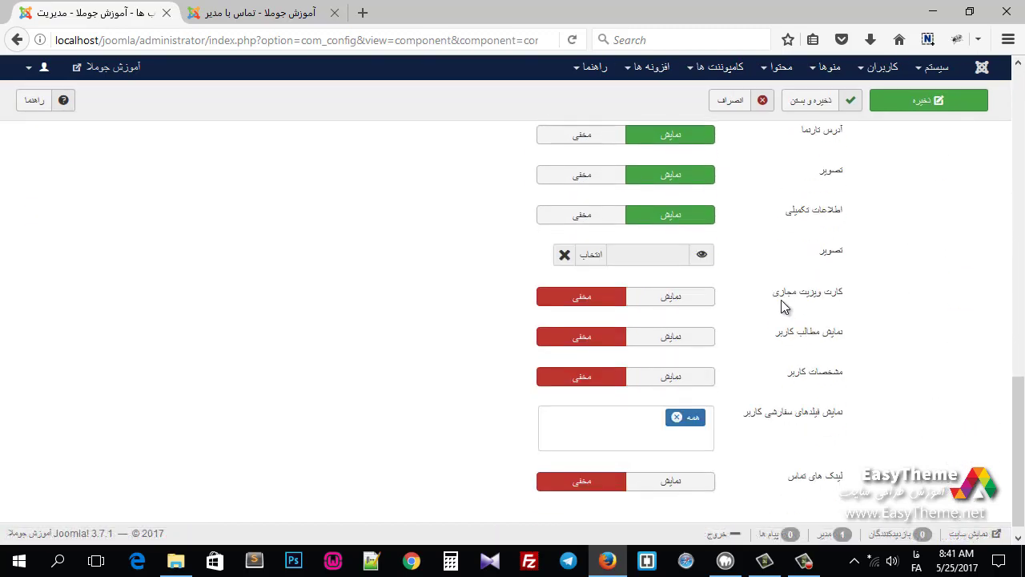
pyautogui.scroll(10, 785, 305)
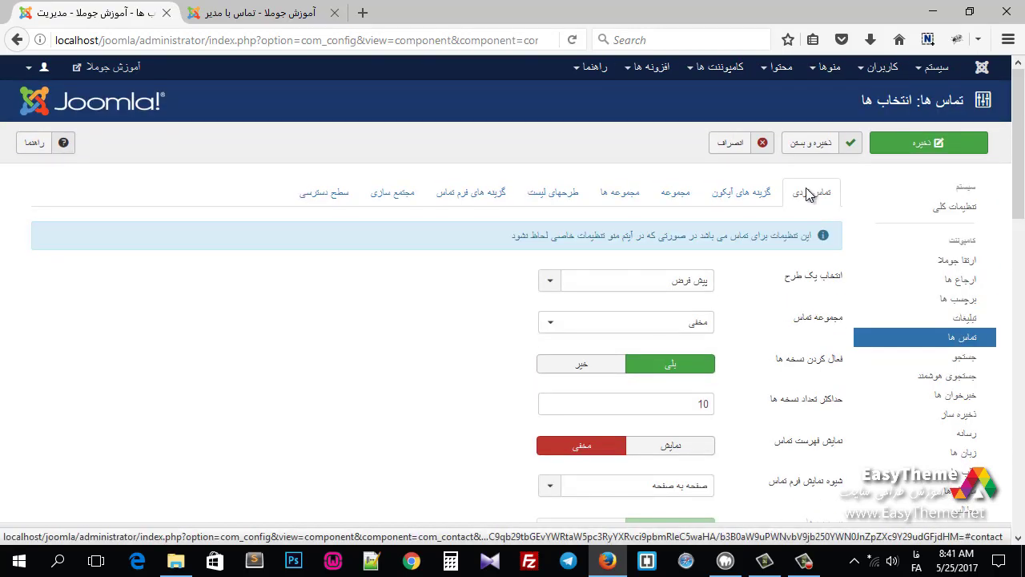
pyautogui.hotkey('ctrl', 'Tab')
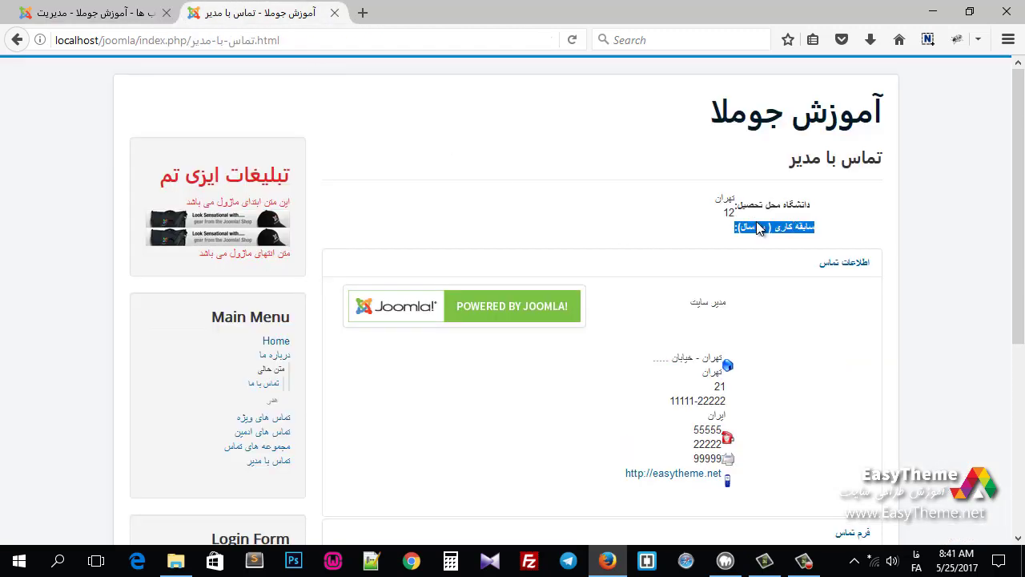
# Set the individual contact layout (انتخاب یک طرح) to encyclopedia and save the component options.
pyautogui.scroll(-5, 453, 130)
pyautogui.scroll(5, 454, 130)
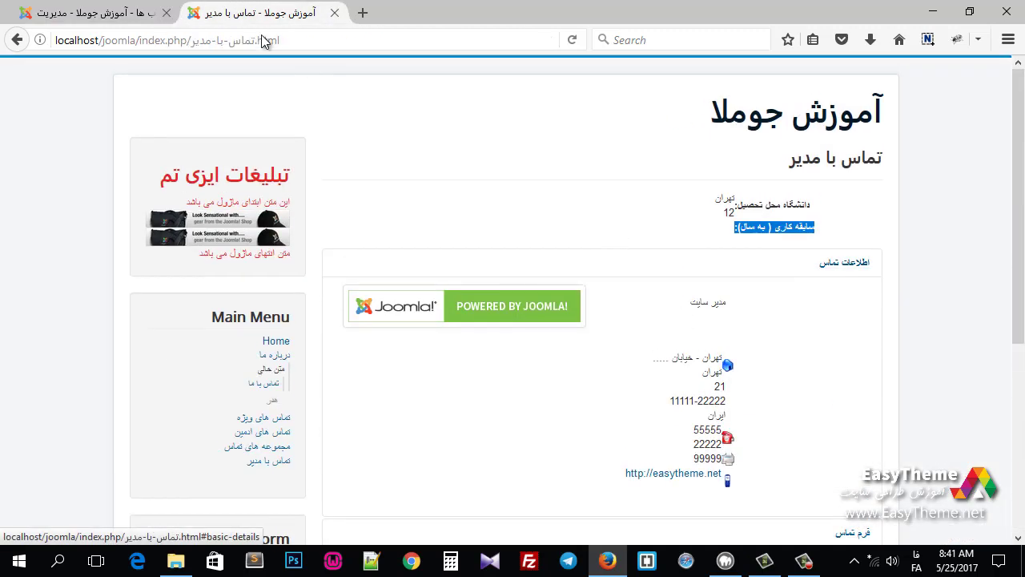
pyautogui.click(96, 13)
pyautogui.click(682, 281)
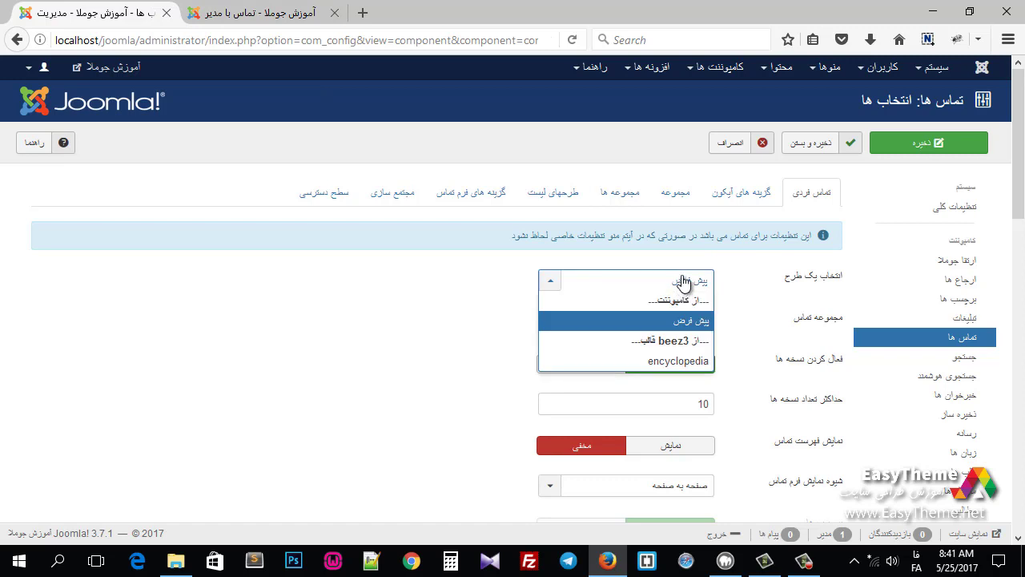
pyautogui.click(675, 365)
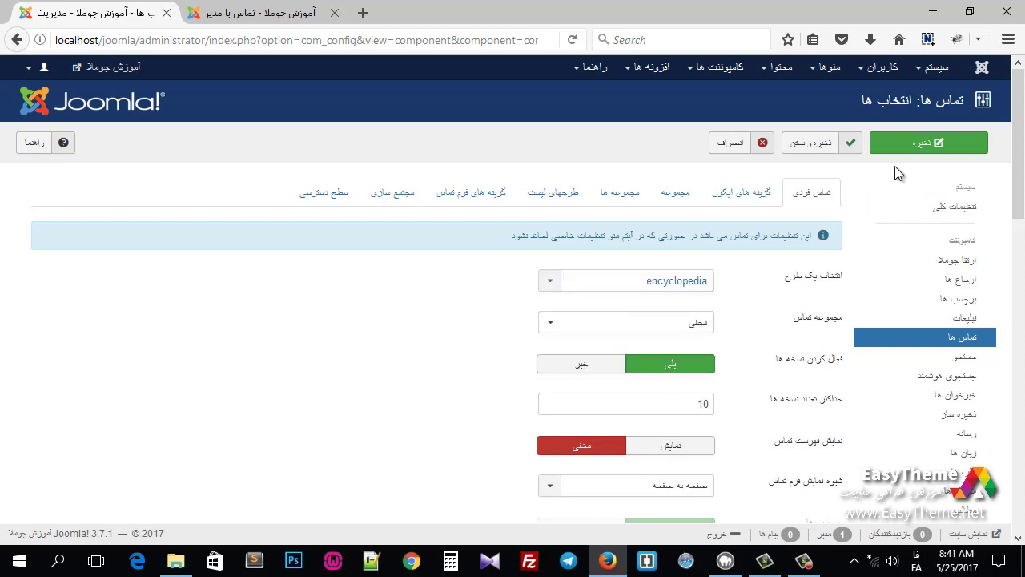
pyautogui.click(911, 146)
# Reload the public page of "تماس با مدیر" and examine its layout.
pyautogui.click(289, 13)
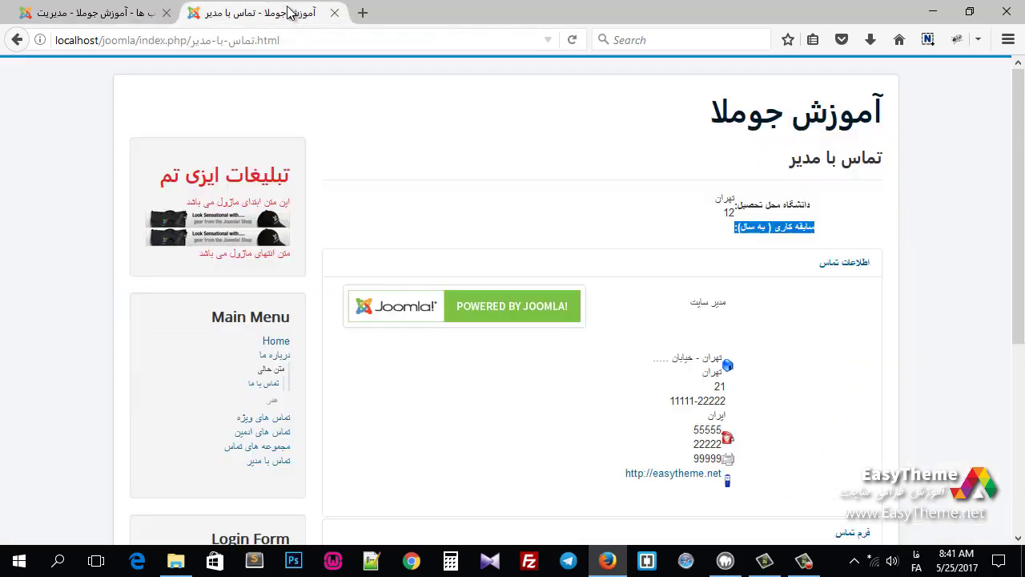
pyautogui.click(574, 39)
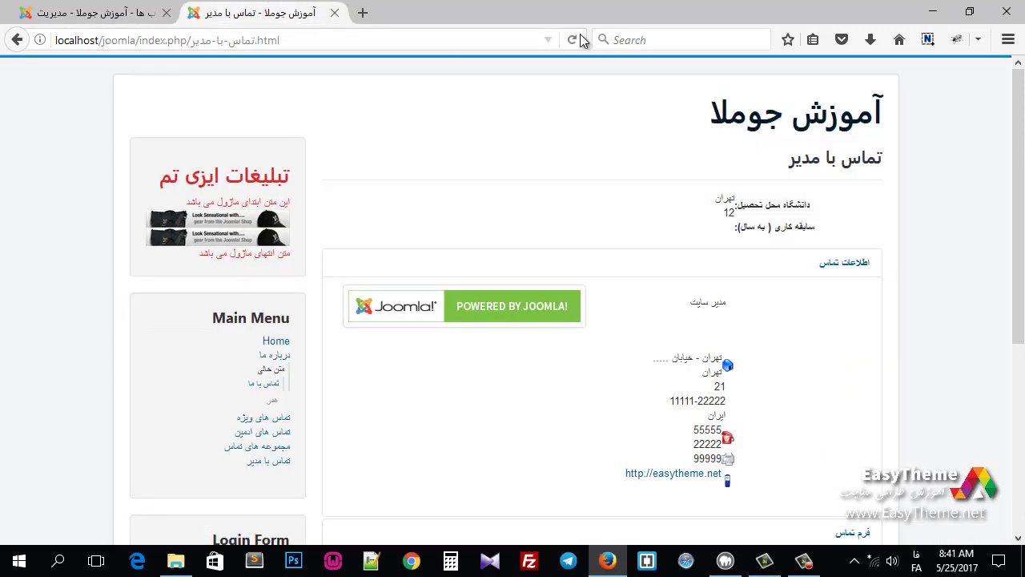
pyautogui.scroll(-4, 761, 289)
pyautogui.scroll(4, 640, 272)
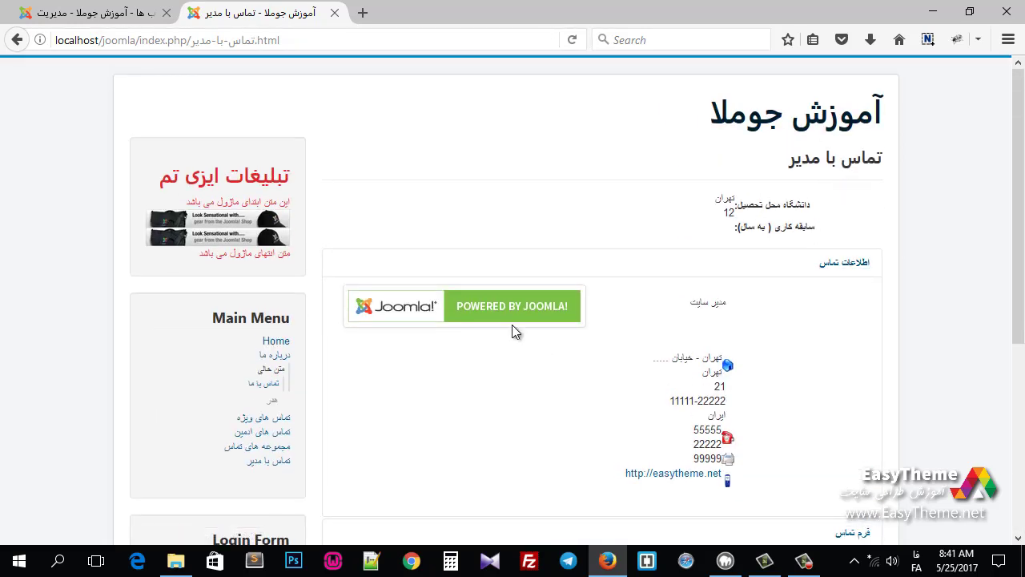
# Open "تماس با نویسنده" through "تماس های ادمین" separately, compare its layout with the "تماس با مدیر" page, and close it.
pyautogui.middleClick(262, 432)
pyautogui.click(400, 13)
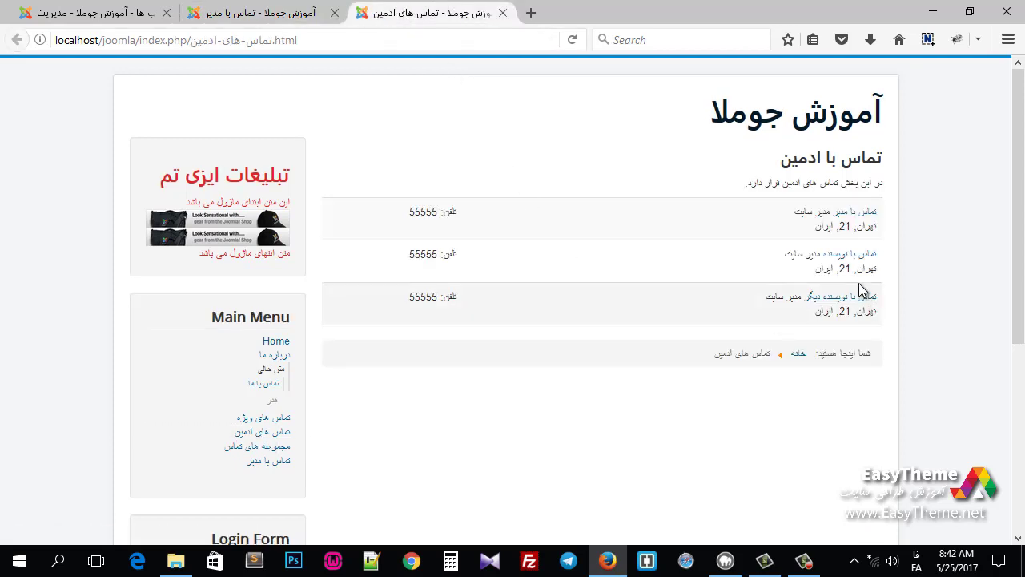
pyautogui.click(861, 256)
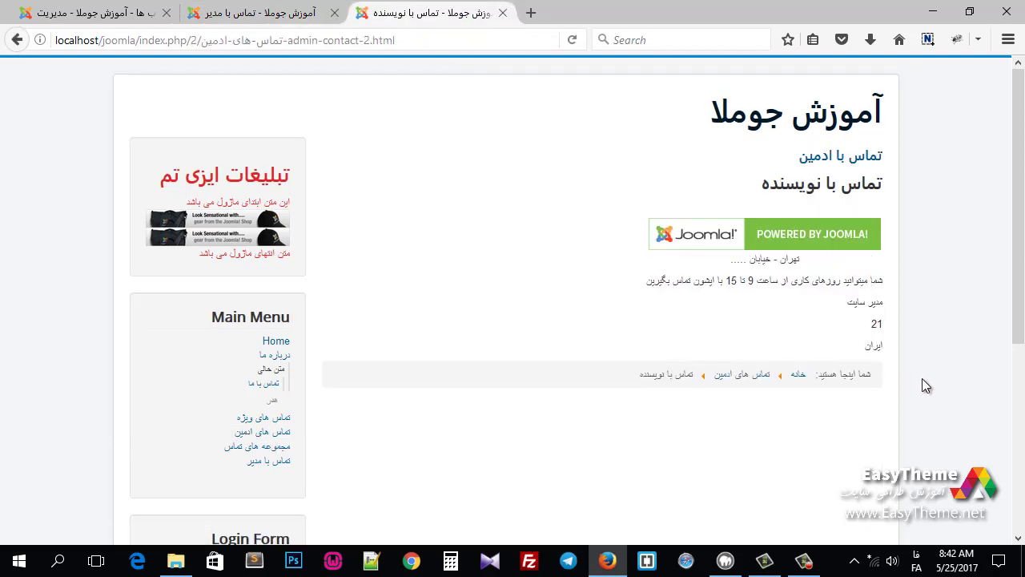
pyautogui.click(264, 13)
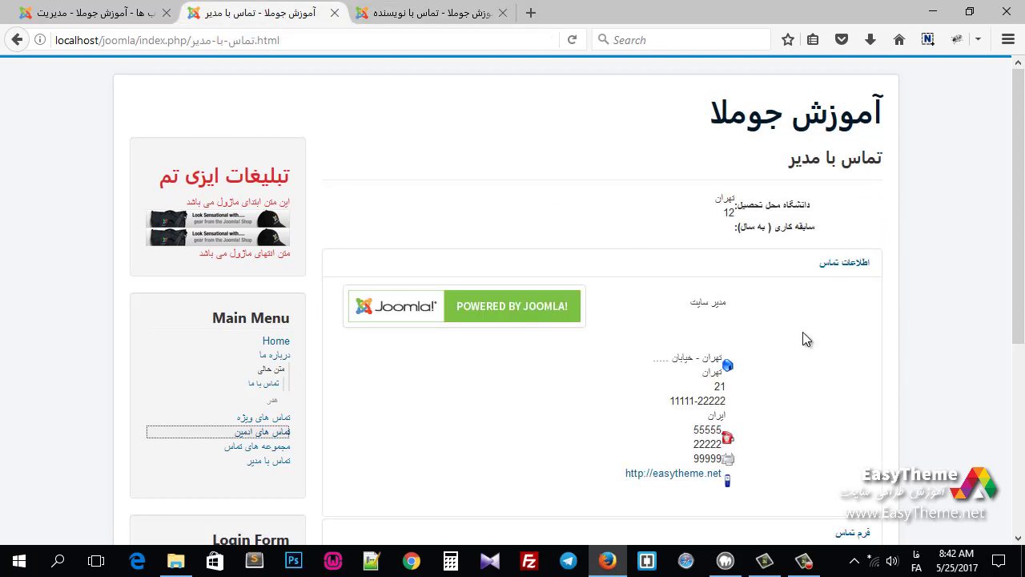
pyautogui.hotkey('ctrl', 'Tab')
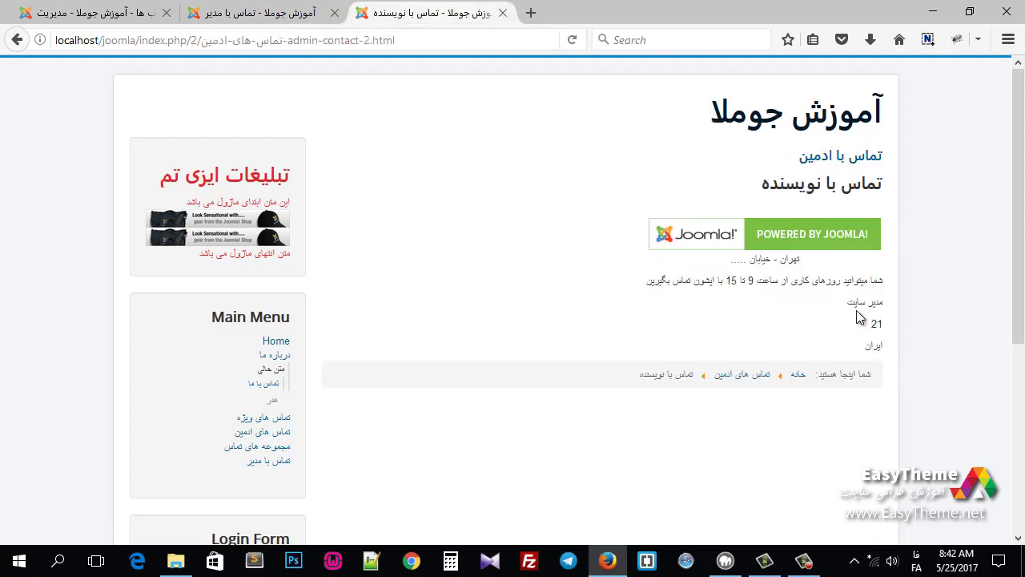
pyautogui.click(102, 8)
pyautogui.scroll(-4, 497, 363)
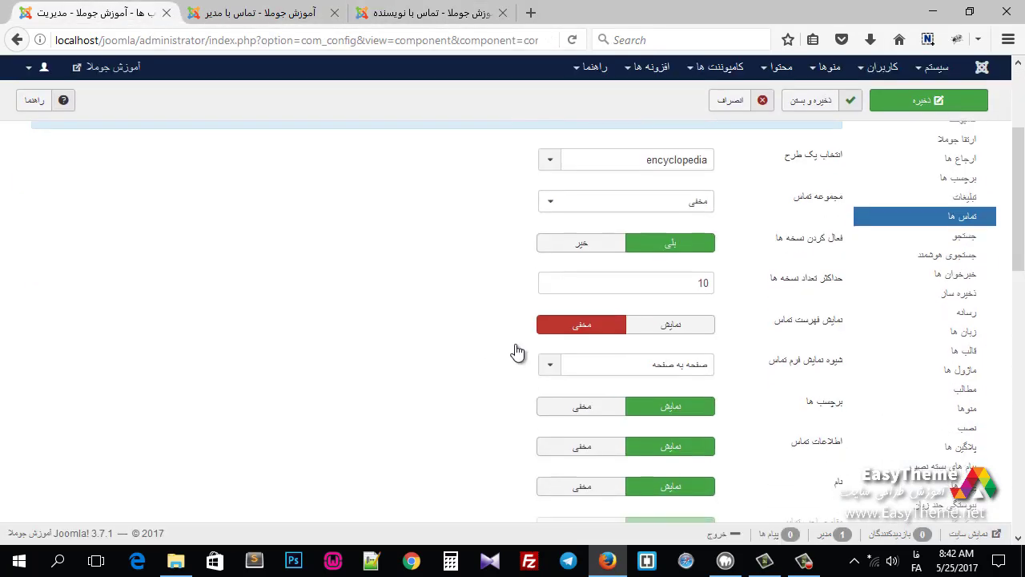
pyautogui.click(437, 14)
pyautogui.hotkey('ctrl', 'w')
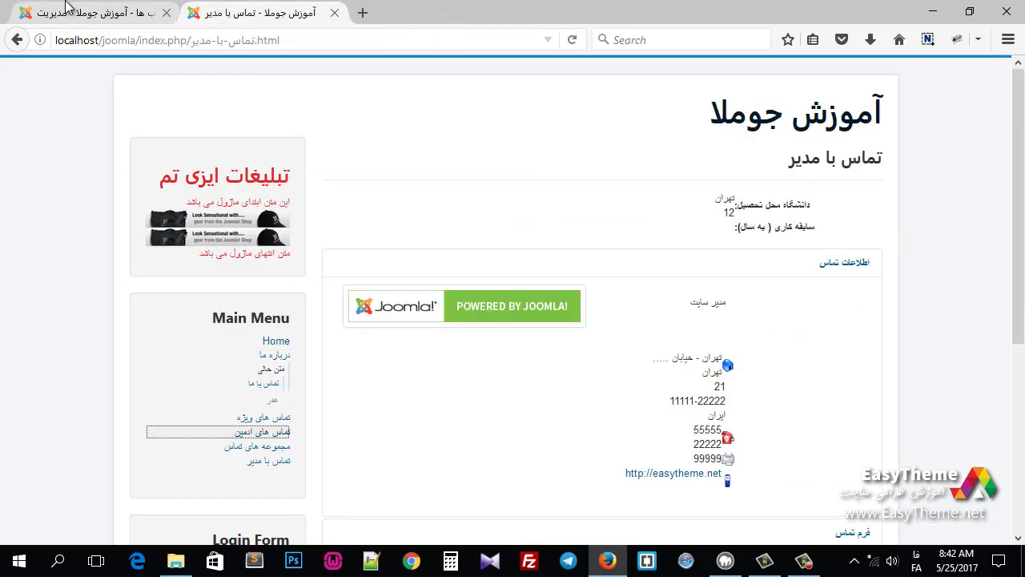
# Set مجموعه تماس to نمایش پیوندها, save the options, and reload the public page of "تماس با مدیر".
pyautogui.hotkey('ctrl', 'shift', 'Tab')
pyautogui.click(695, 213)
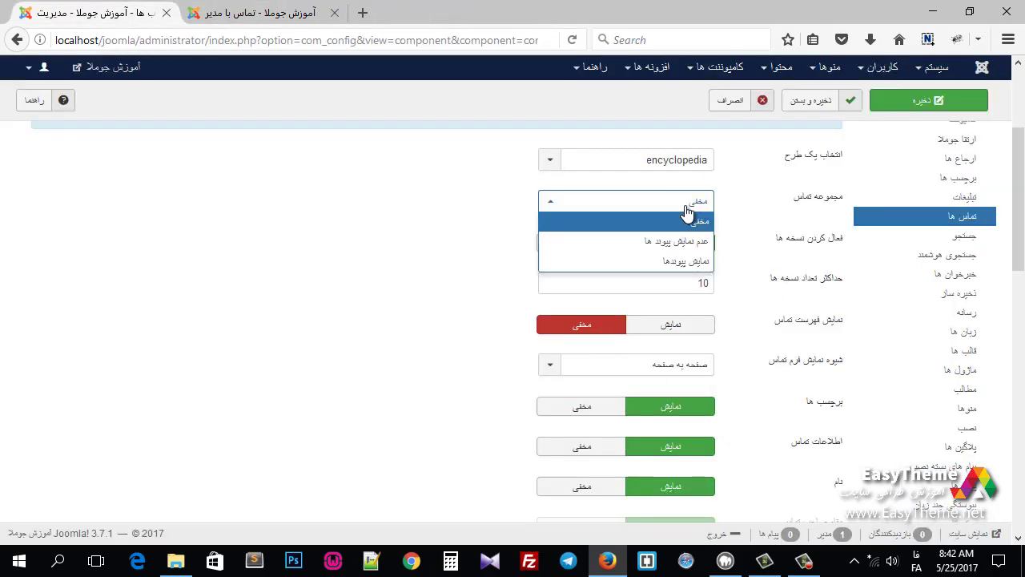
pyautogui.click(679, 264)
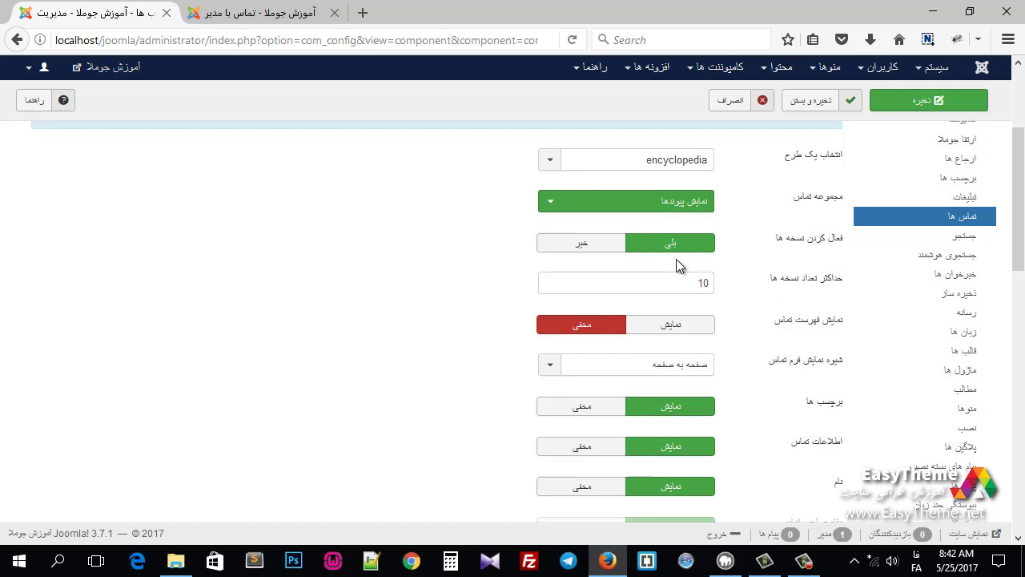
pyautogui.click(917, 102)
pyautogui.click(278, 16)
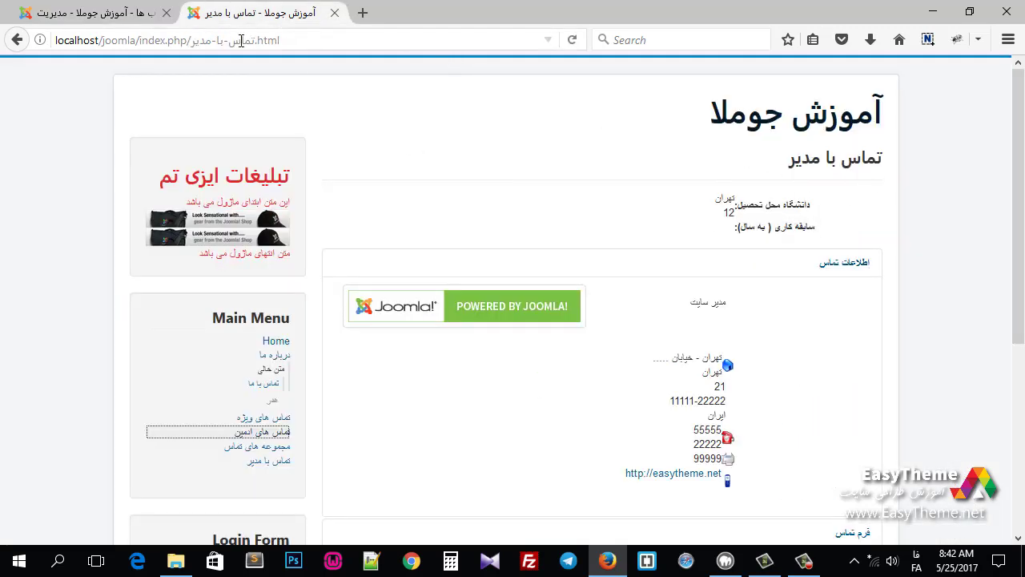
pyautogui.click(572, 40)
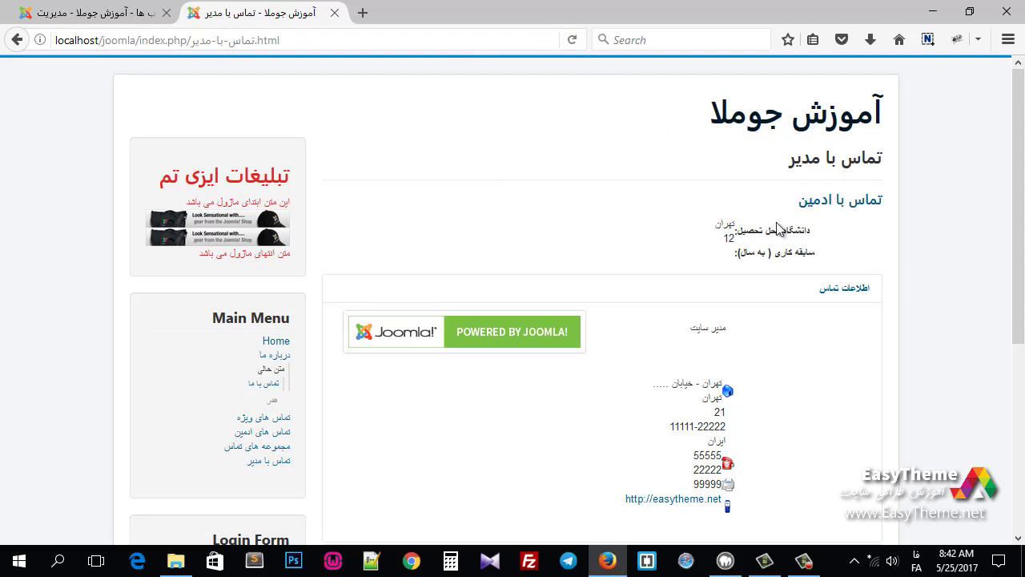
# Set نمایش فهرست تماس to نمایش in the contact options, save, and reload the public contact page.
pyautogui.hotkey('ctrl', 'Tab')
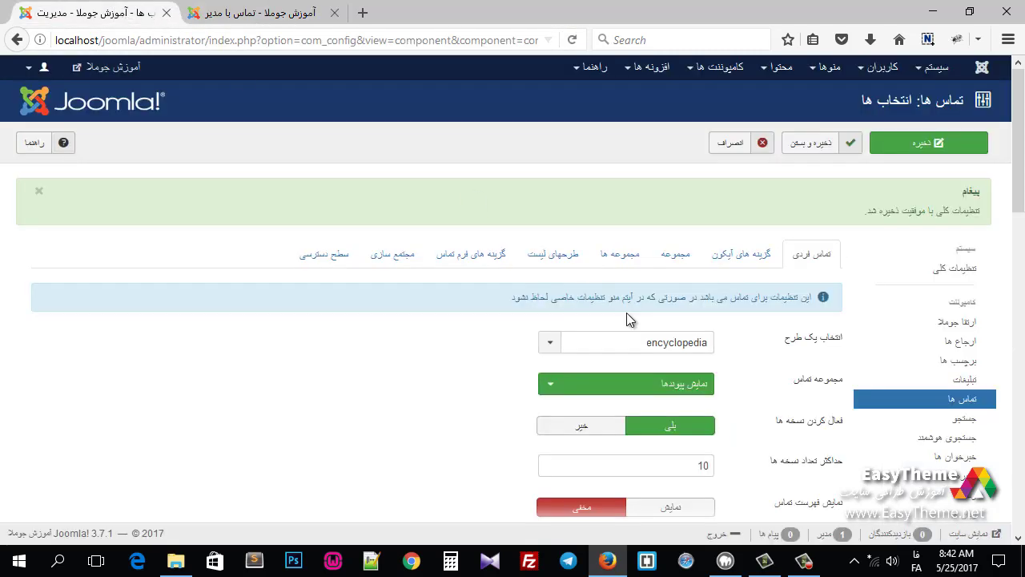
pyautogui.click(650, 390)
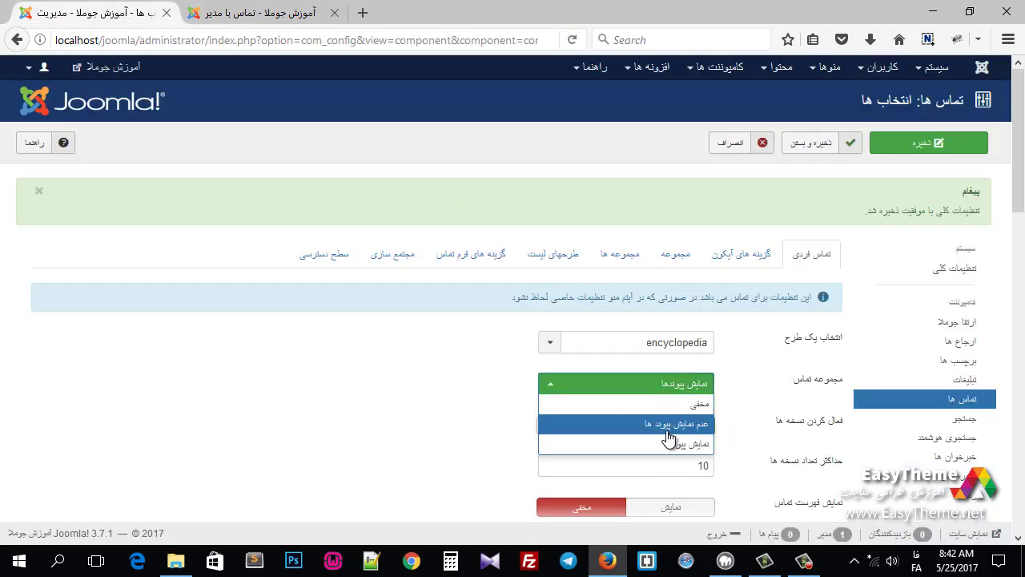
pyautogui.click(421, 419)
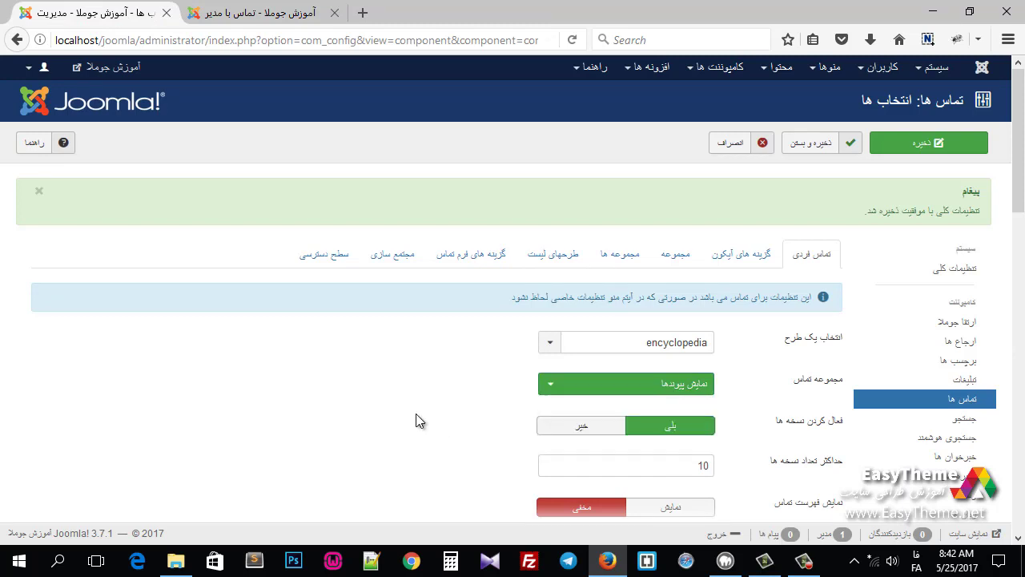
pyautogui.scroll(-3, 480, 385)
pyautogui.scroll(2, 621, 311)
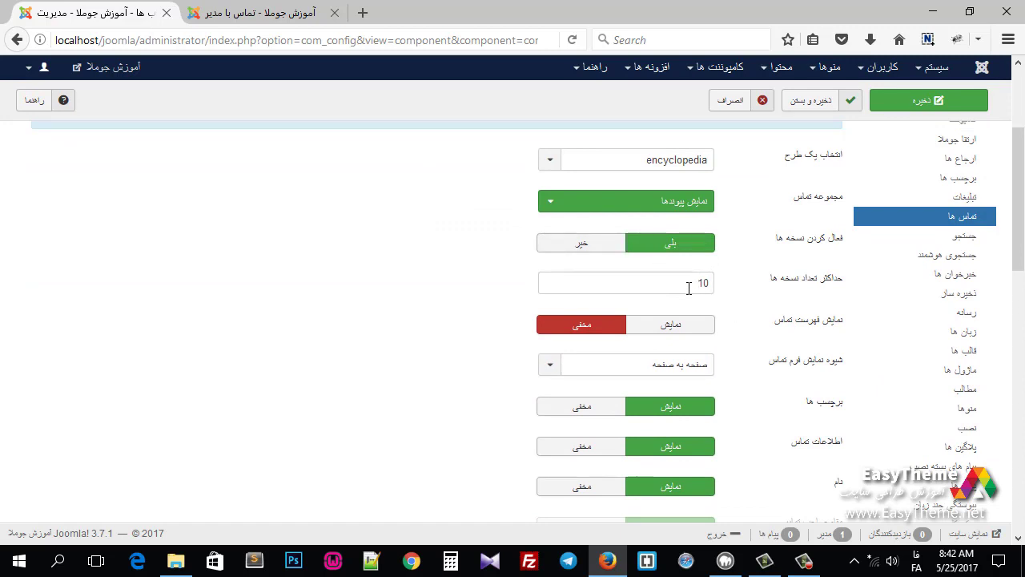
pyautogui.click(679, 334)
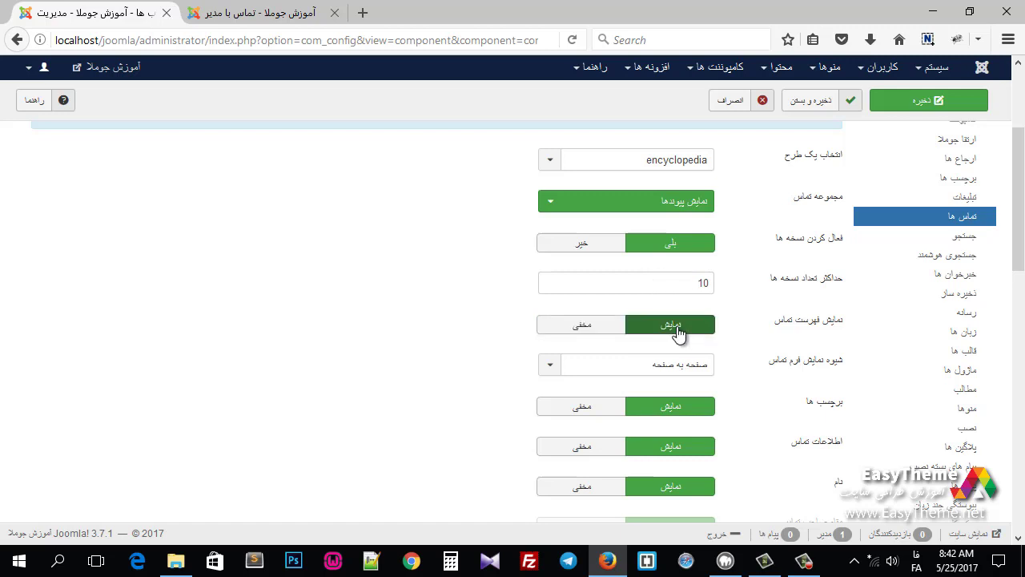
pyautogui.click(894, 107)
pyautogui.click(264, 13)
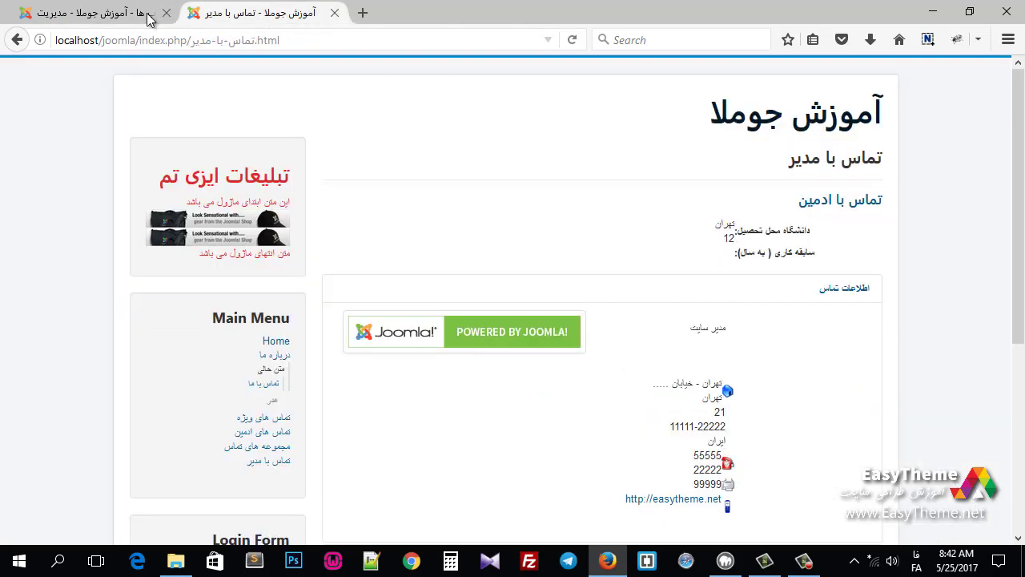
pyautogui.click(571, 39)
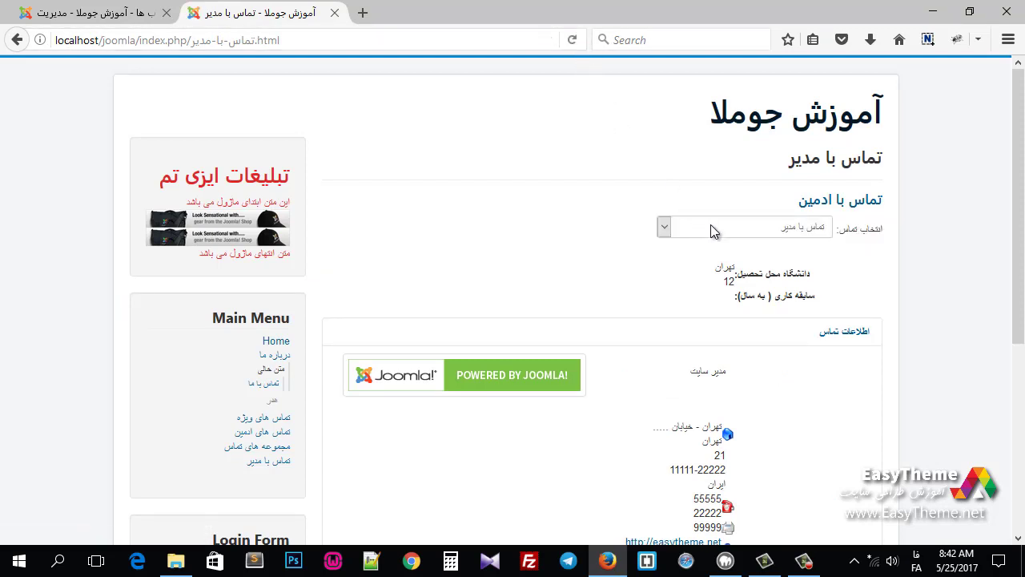
# Switch to "تماس با نویسنده" with the contact selector on the public page, view it, and return to "تماس با مدیر".
pyautogui.click(737, 231)
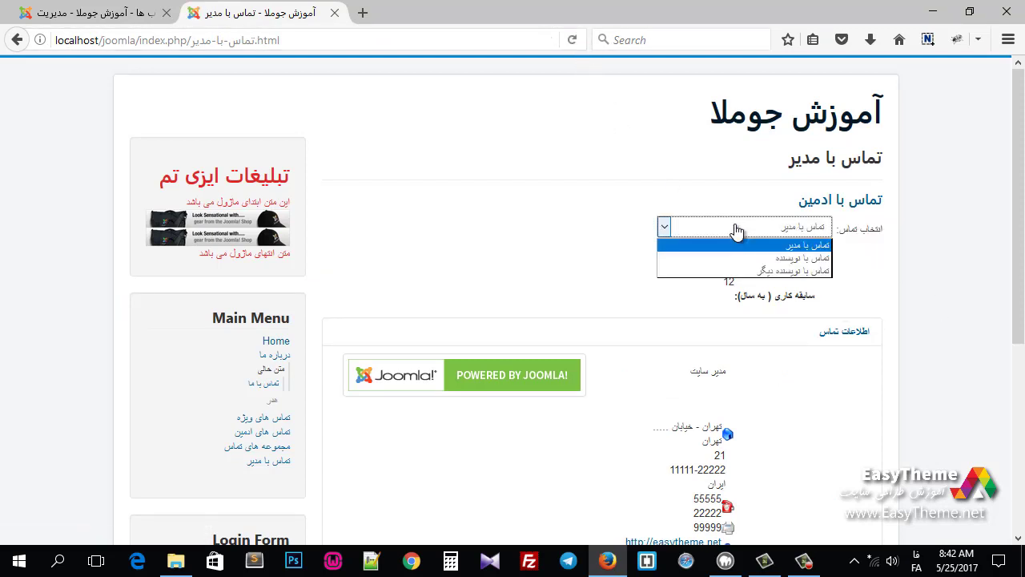
pyautogui.click(757, 257)
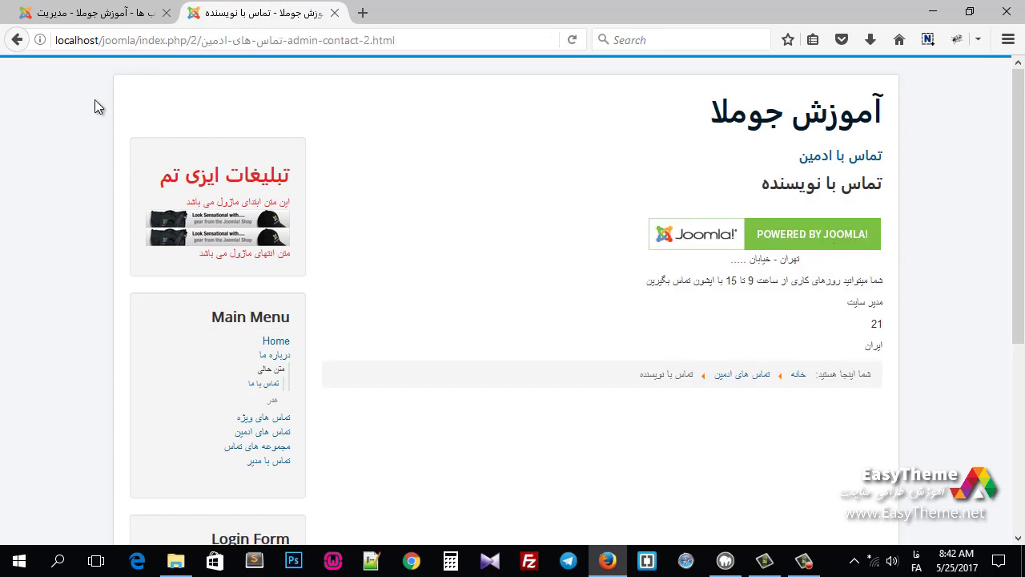
pyautogui.click(17, 40)
# Set اطلاعات تماس to مخفی in the contact options, save, and check the reloaded public contact page.
pyautogui.click(107, 11)
pyautogui.scroll(-3, 538, 319)
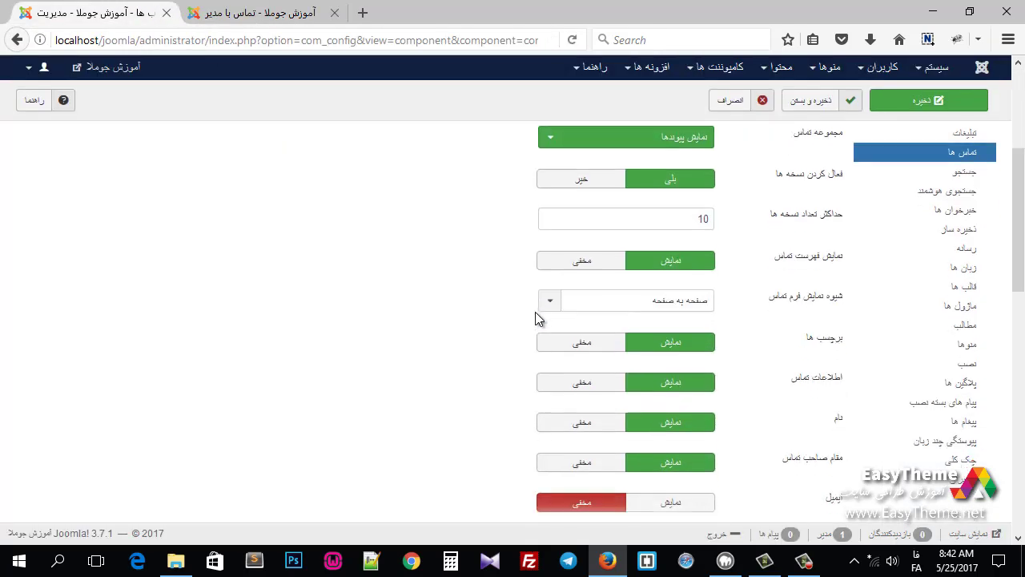
pyautogui.scroll(-1, 538, 319)
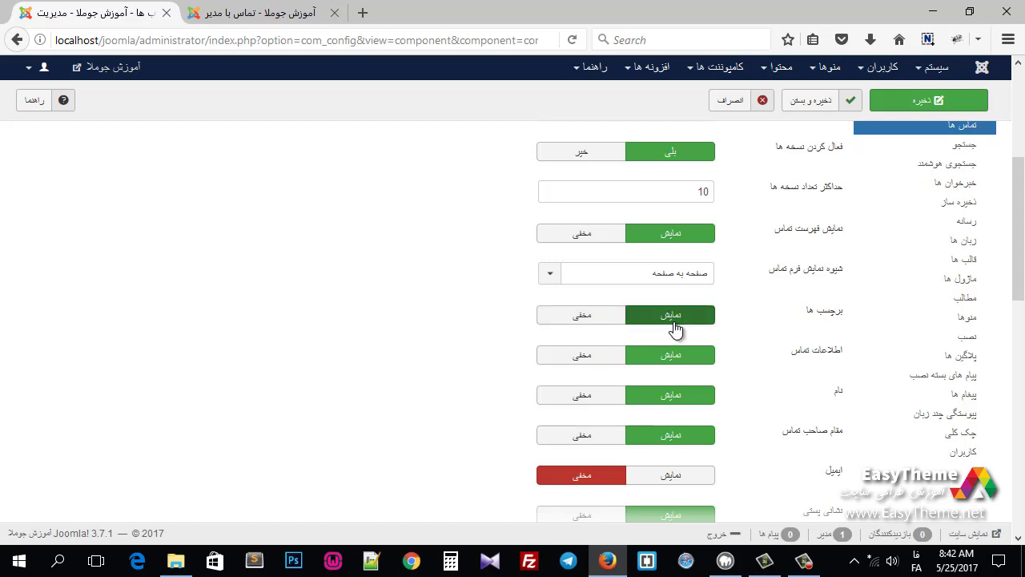
pyautogui.scroll(-4, 675, 328)
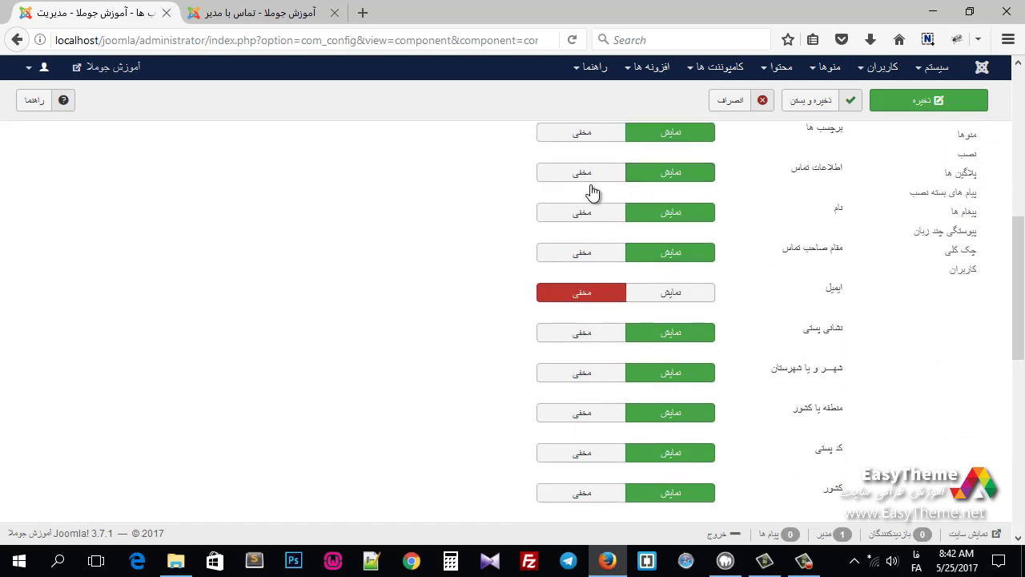
pyautogui.scroll(2, 633, 240)
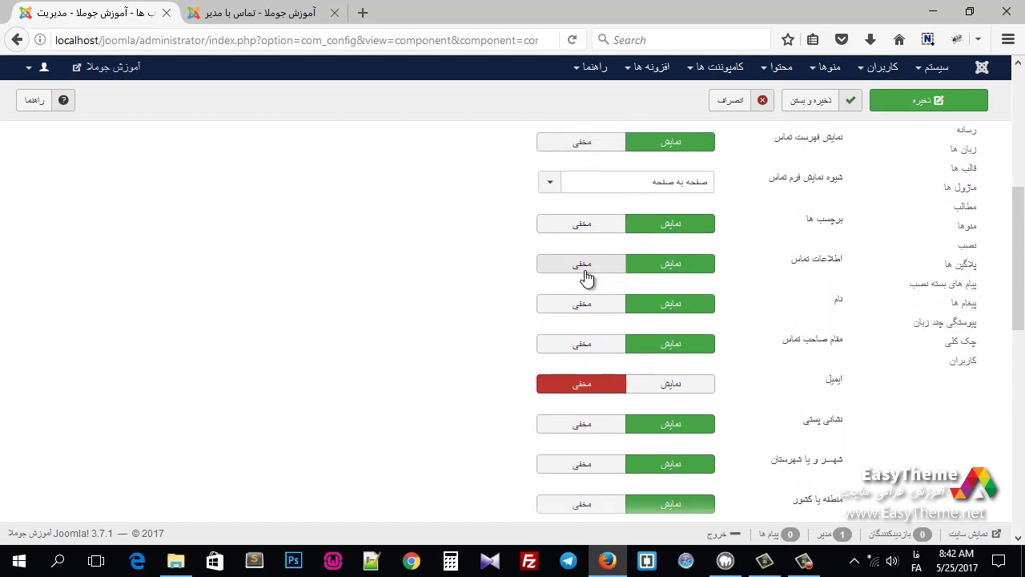
pyautogui.click(585, 271)
pyautogui.click(881, 101)
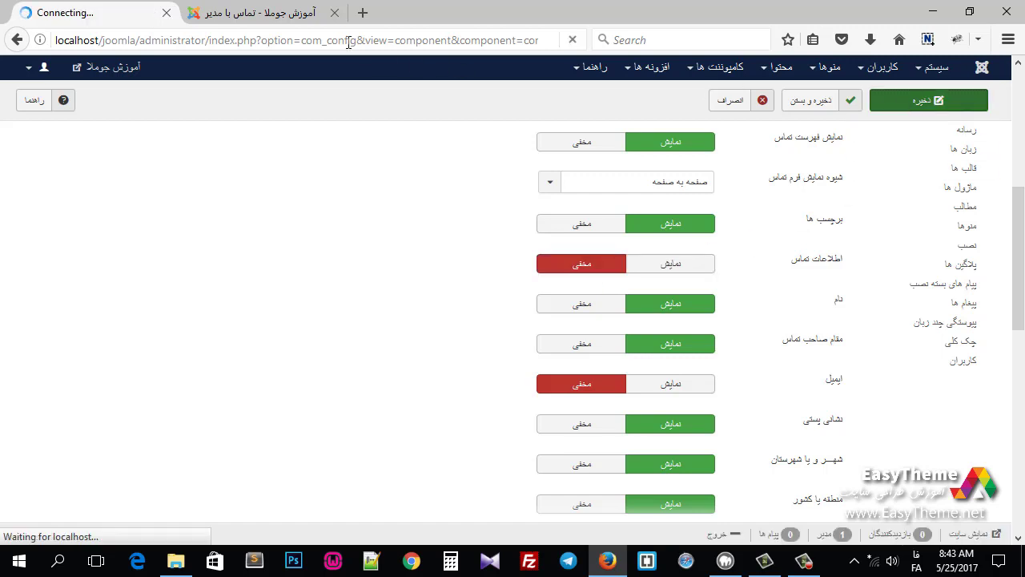
pyautogui.click(297, 16)
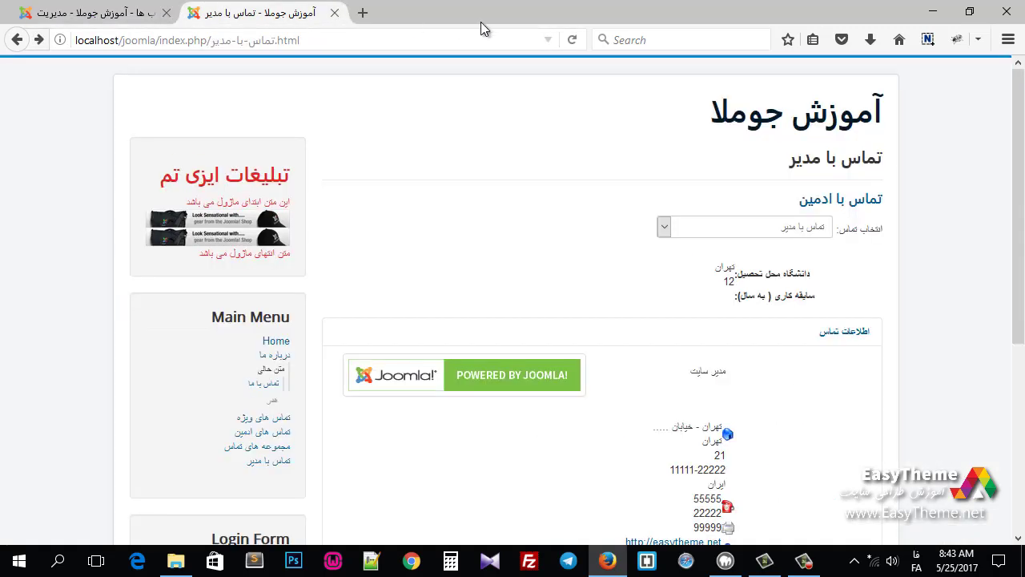
pyautogui.click(571, 40)
pyautogui.scroll(-2, 584, 226)
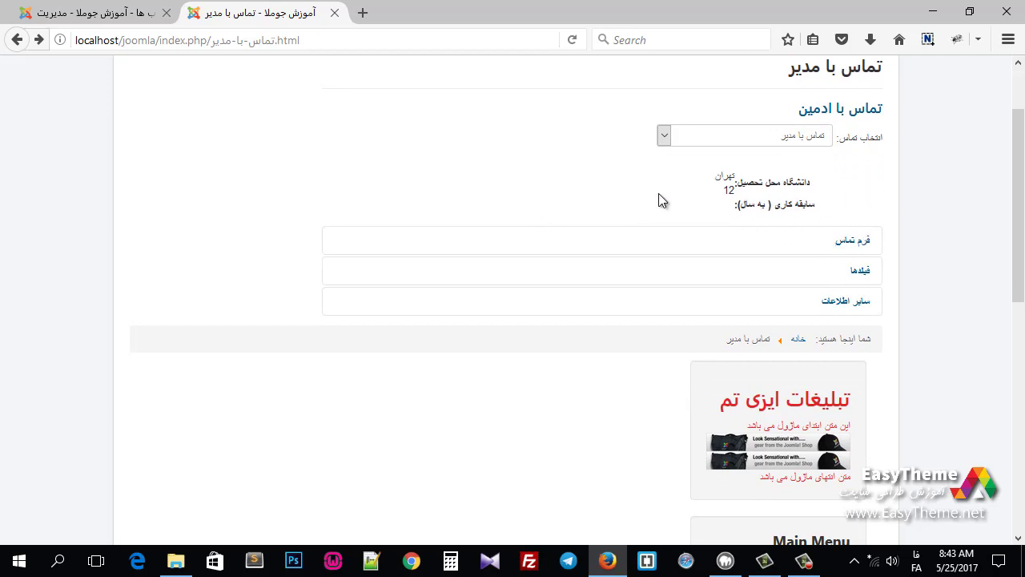
# Set اطلاعات تماس and ایمیل to نمایش in the contact options, save, and reload the public contact page.
pyautogui.click(120, 13)
pyautogui.scroll(-5, 408, 293)
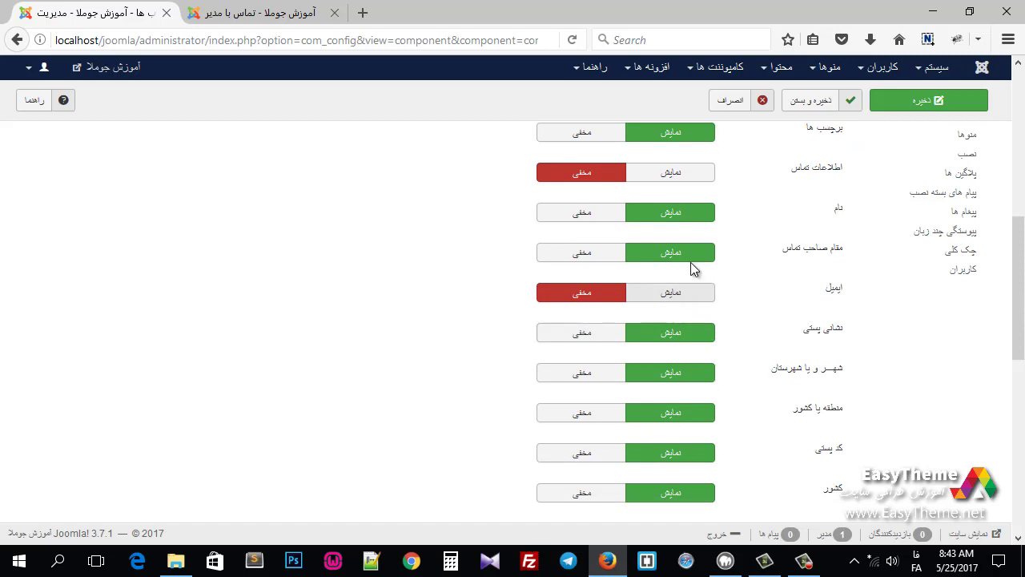
pyautogui.click(677, 174)
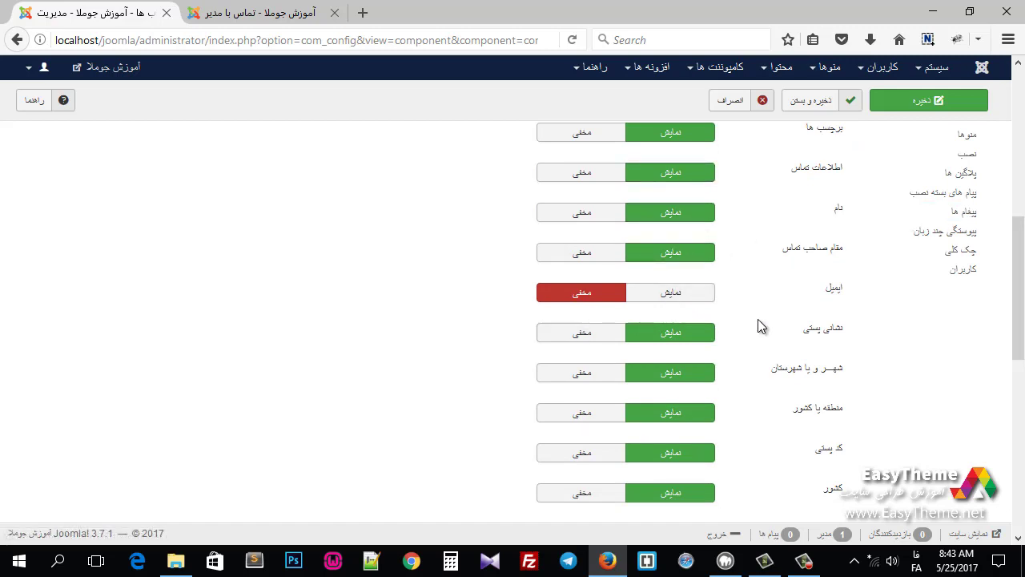
pyautogui.scroll(-3, 759, 324)
pyautogui.scroll(3, 693, 247)
pyautogui.click(671, 292)
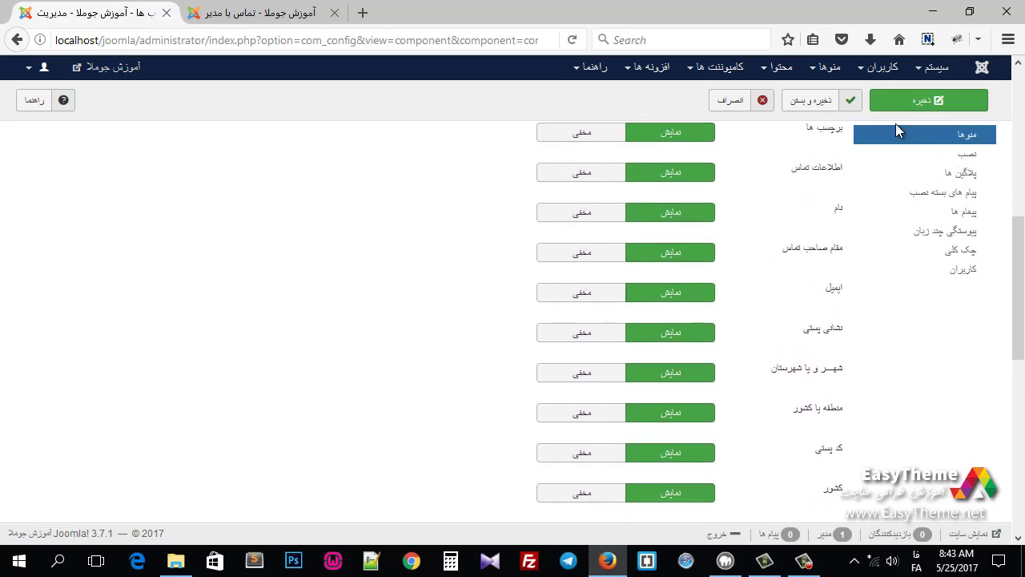
pyautogui.click(903, 107)
pyautogui.click(325, 20)
pyautogui.click(569, 40)
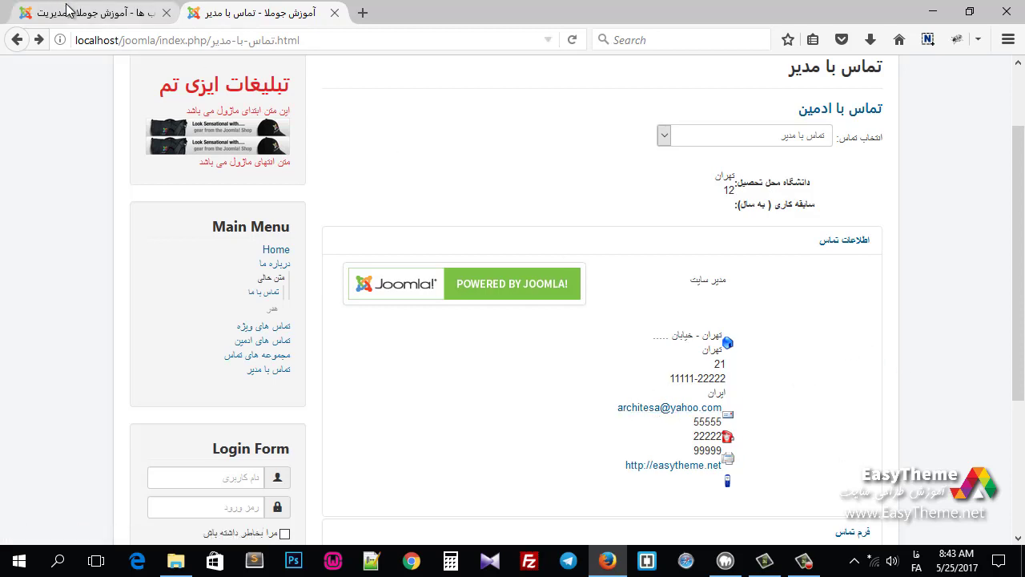
# Review the remaining individual contact options and expand سایر اطلاعات on the public contact page.
pyautogui.click(88, 13)
pyautogui.scroll(-10, 339, 304)
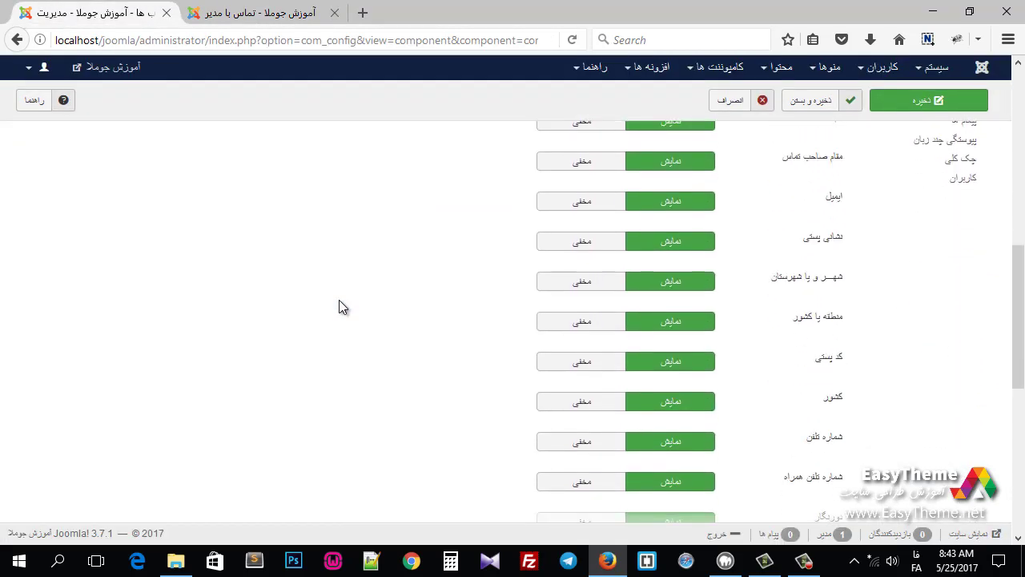
pyautogui.scroll(1, 339, 307)
pyautogui.scroll(-3, 365, 290)
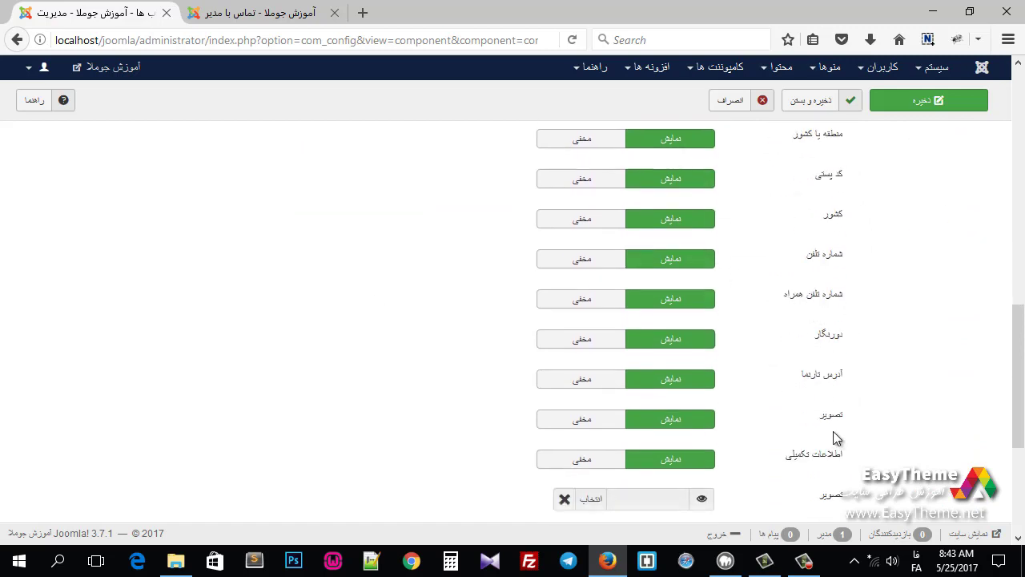
pyautogui.scroll(-3, 362, 418)
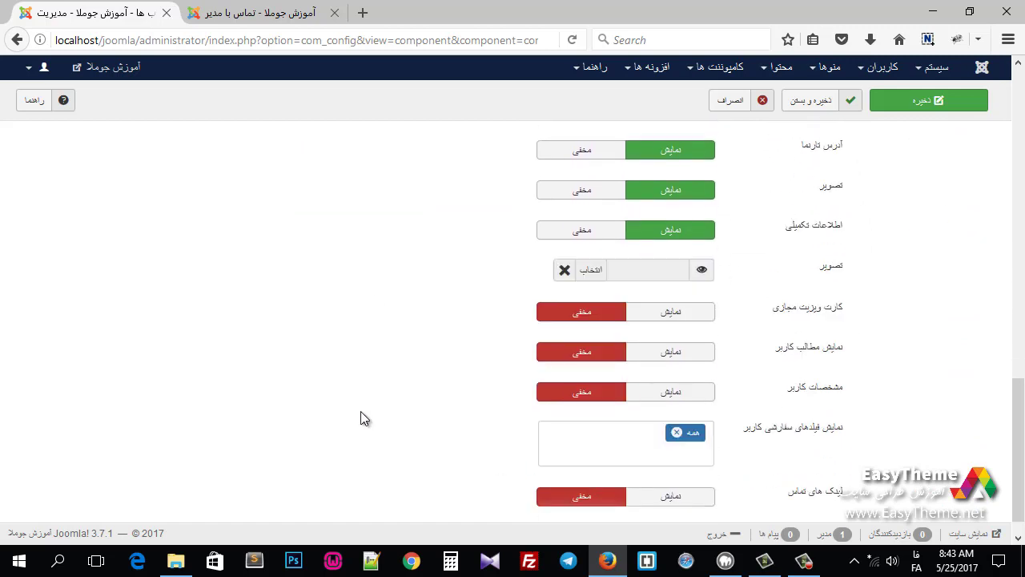
pyautogui.click(251, 14)
pyautogui.scroll(-2, 473, 353)
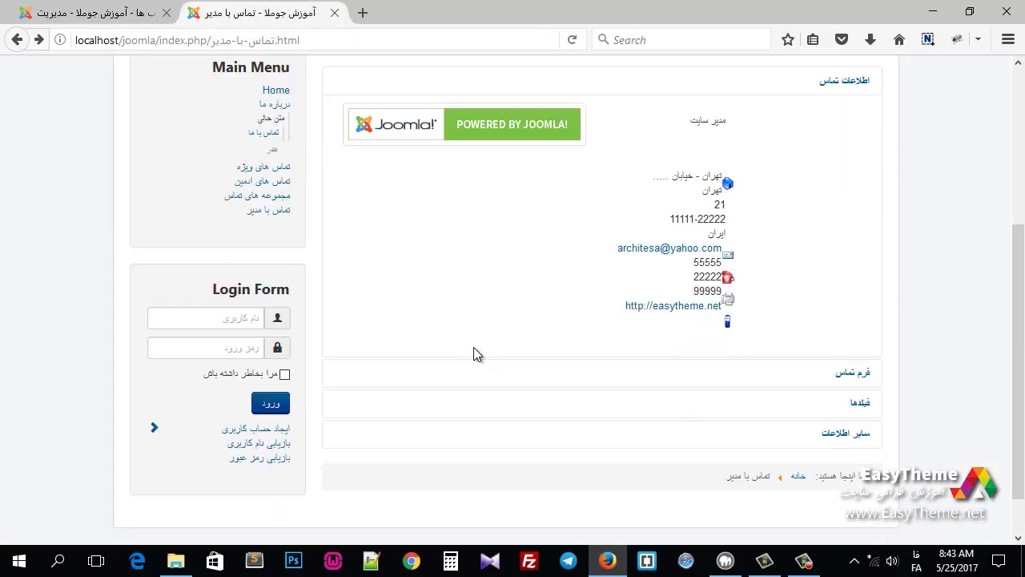
pyautogui.click(677, 383)
pyautogui.scroll(-1, 643, 369)
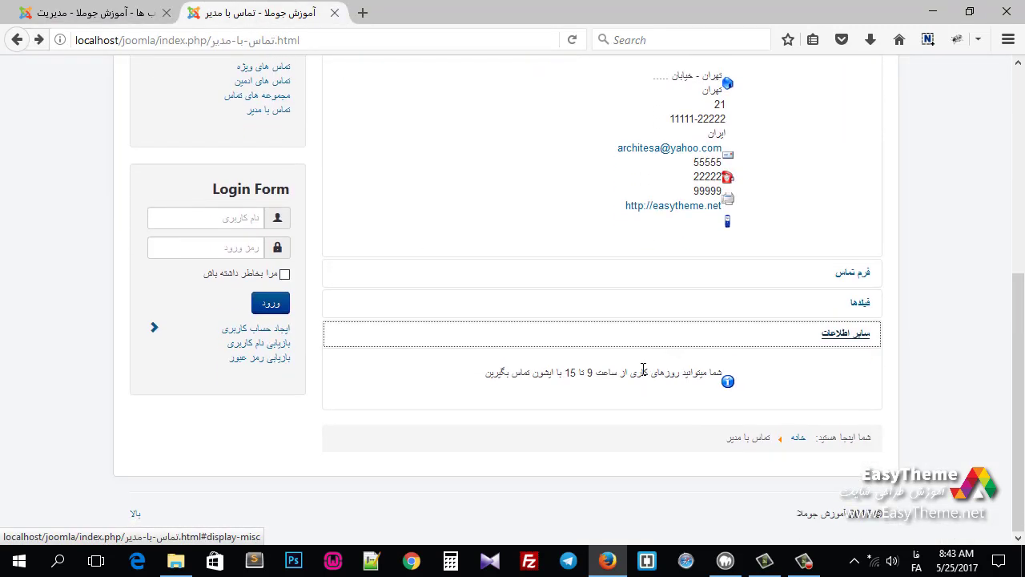
# Set اطلاعات تکمیلی to مخفی in the contact options, save, and reload the public contact page.
pyautogui.click(96, 13)
pyautogui.scroll(2, 662, 415)
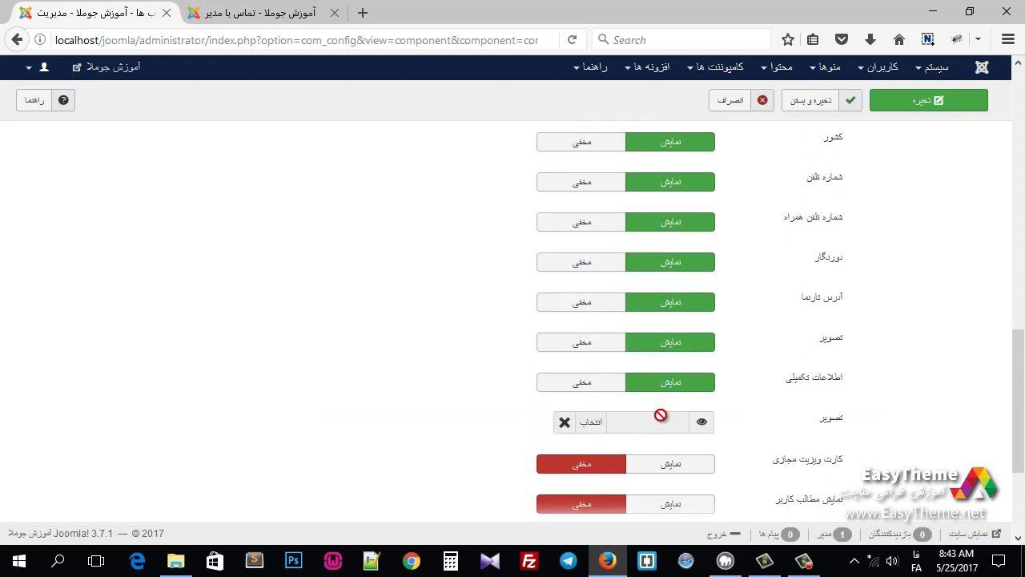
pyautogui.click(583, 382)
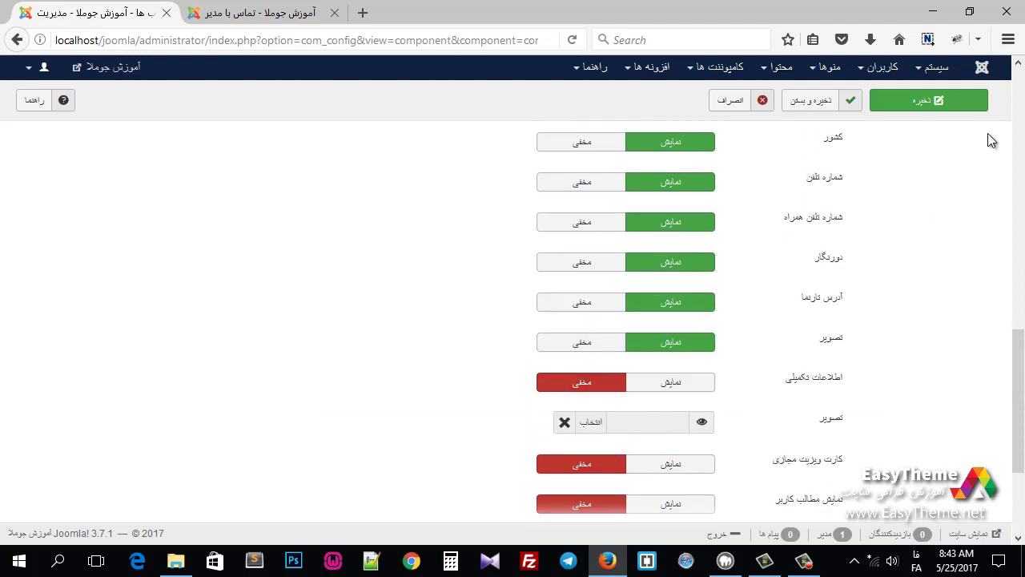
pyautogui.click(928, 101)
pyautogui.click(256, 13)
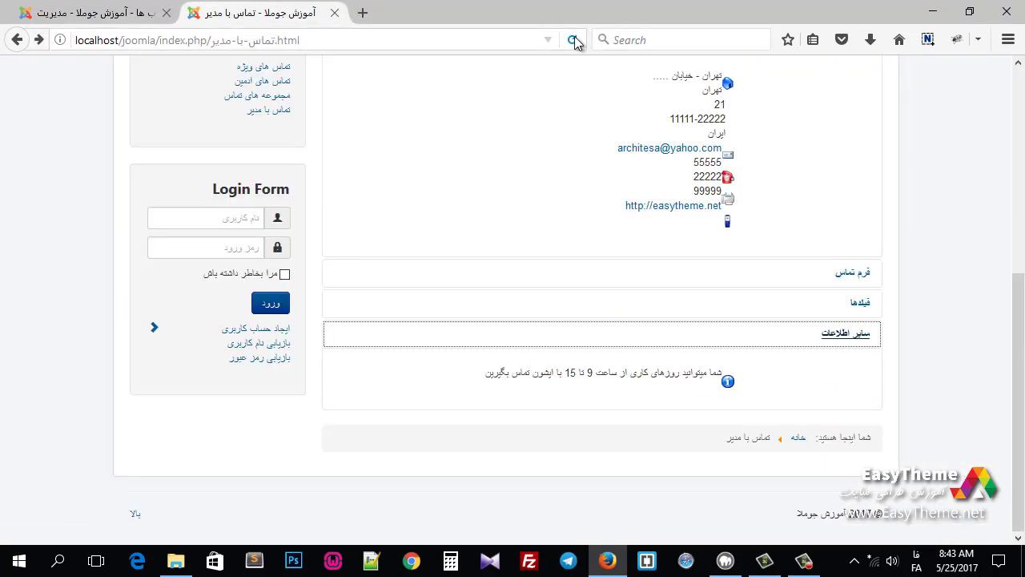
pyautogui.click(575, 40)
# Examine the تصویر selection field in the contact options and the contact's image on the public page.
pyautogui.click(88, 13)
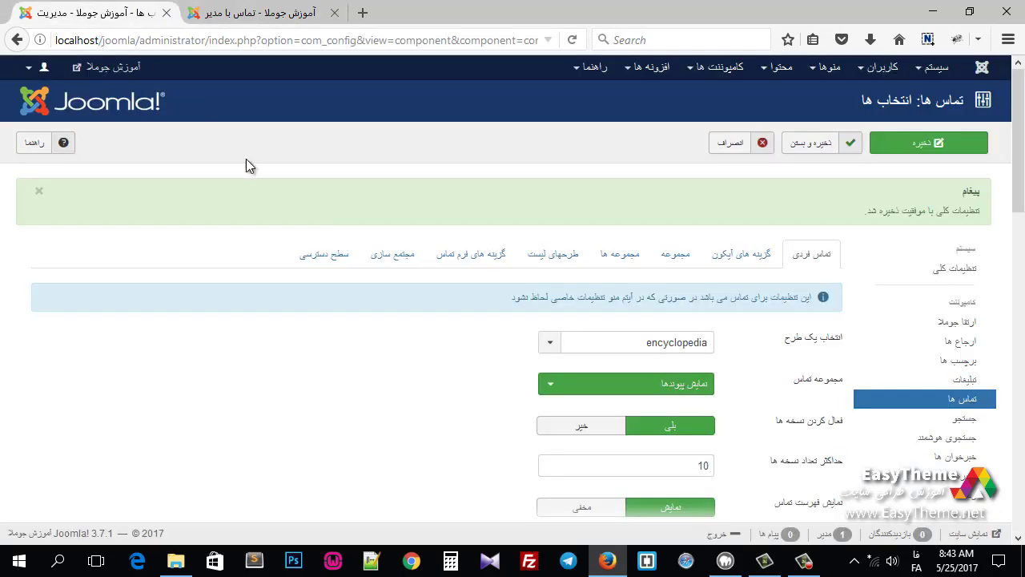
pyautogui.scroll(-7, 475, 394)
pyautogui.scroll(-5, 475, 394)
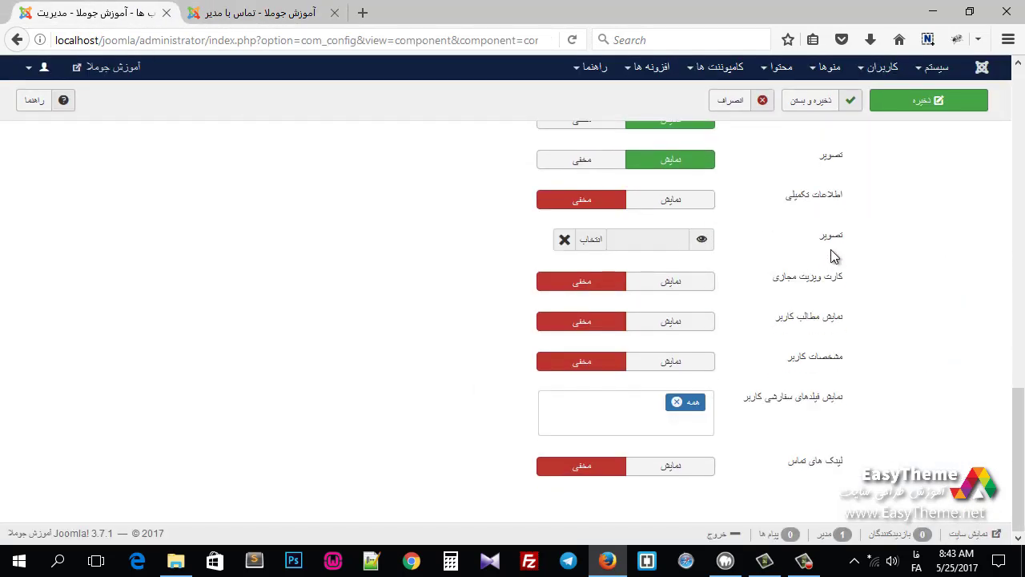
pyautogui.moveTo(703, 236)
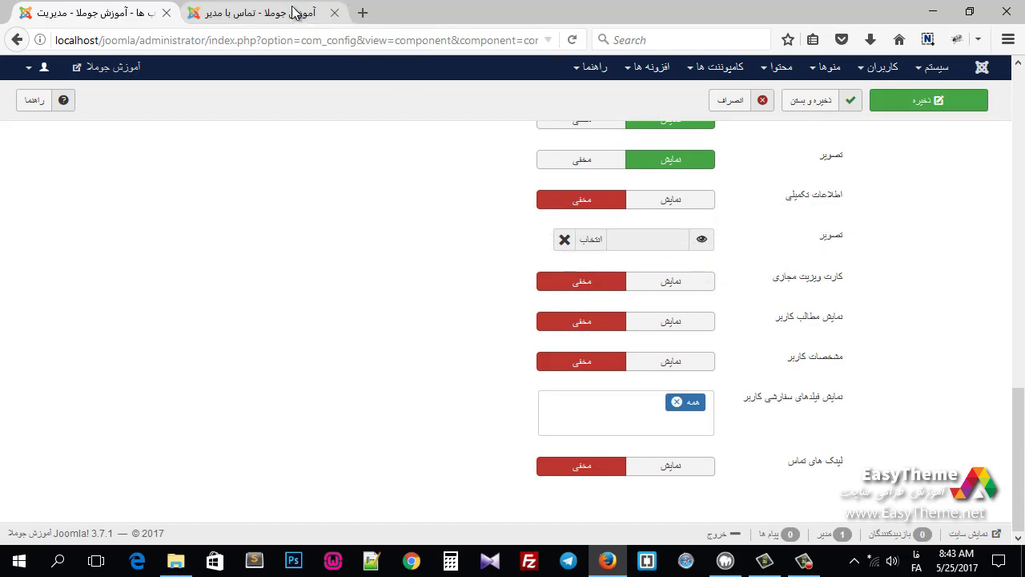
pyautogui.click(252, 12)
pyautogui.scroll(5, 534, 417)
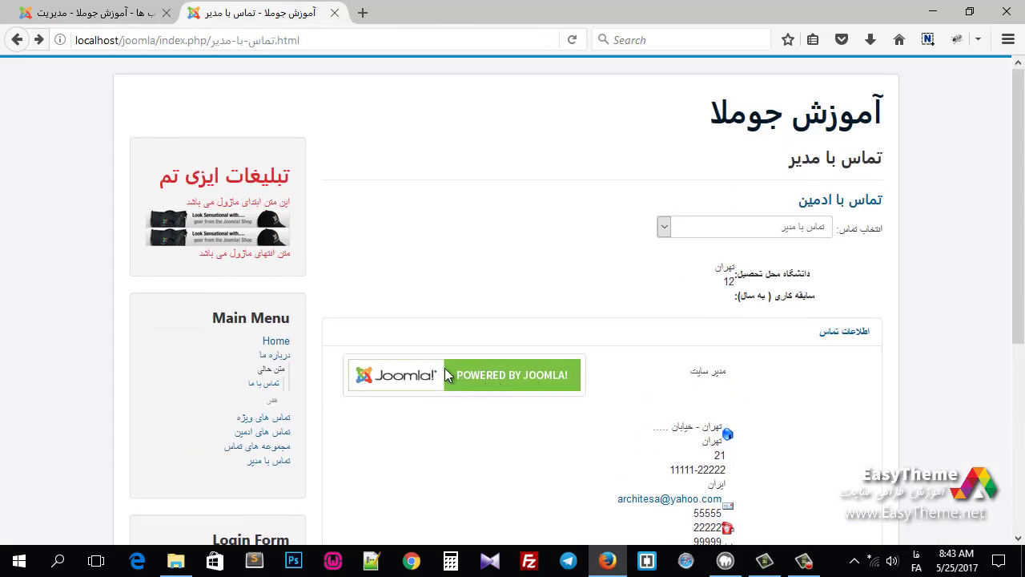
# Set نمایش مطالب کاربر to نمایش in the contact options, save, and reload the public contact page.
pyautogui.click(27, 14)
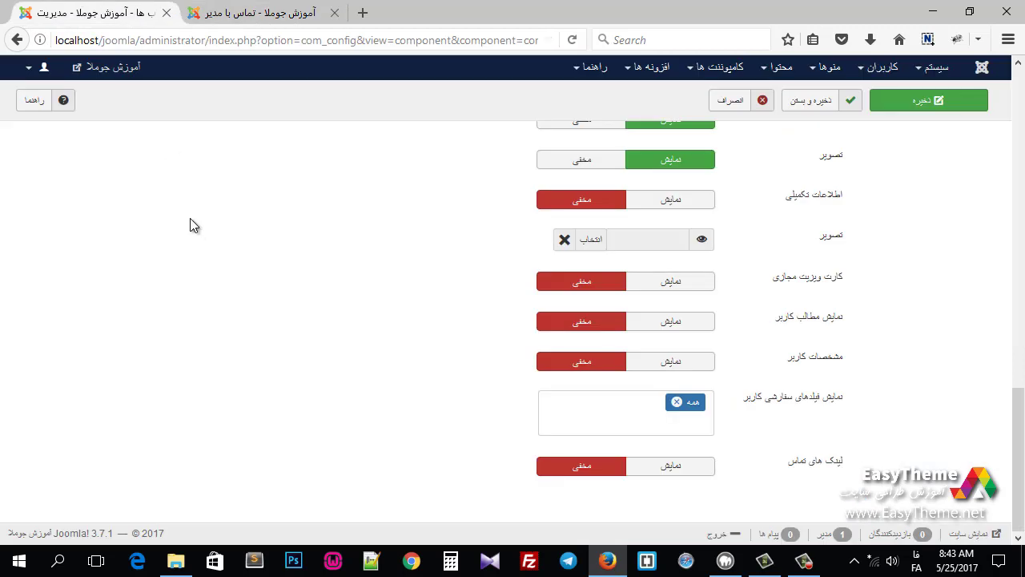
pyautogui.click(677, 324)
pyautogui.click(900, 108)
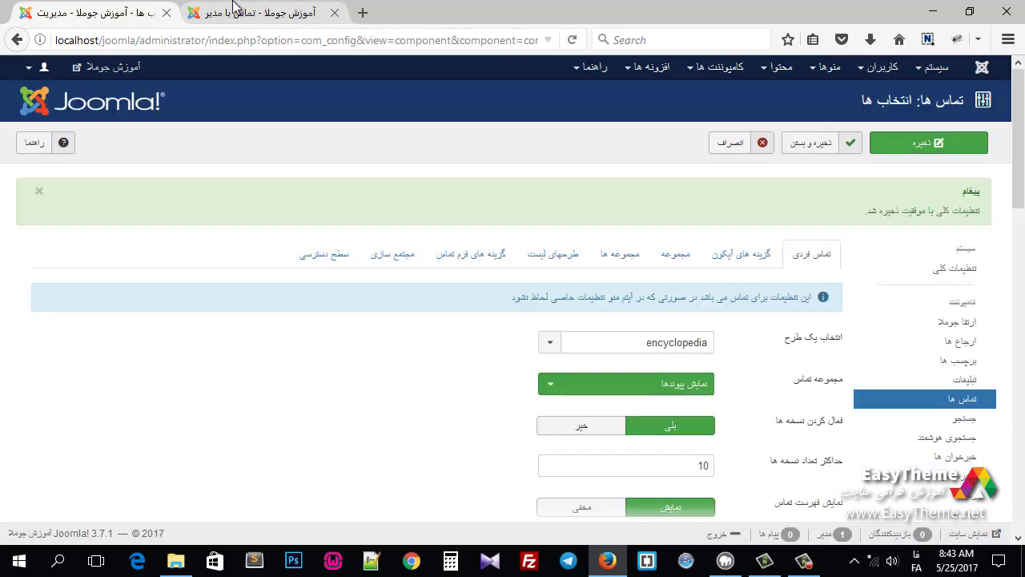
pyautogui.click(240, 13)
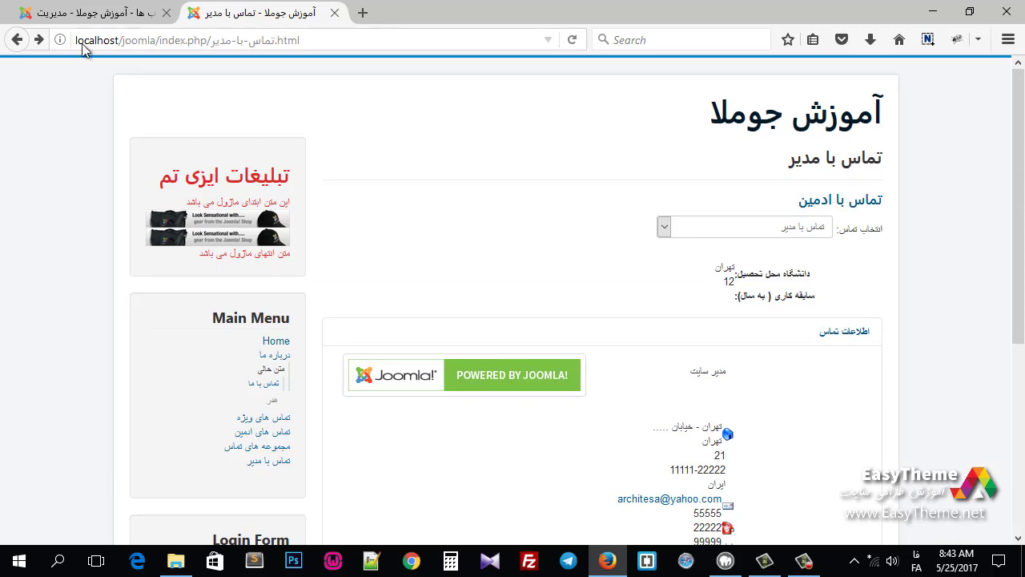
pyautogui.click(572, 39)
# Expand the مقاله ها section on the public contact page and review its article list.
pyautogui.scroll(-5, 615, 190)
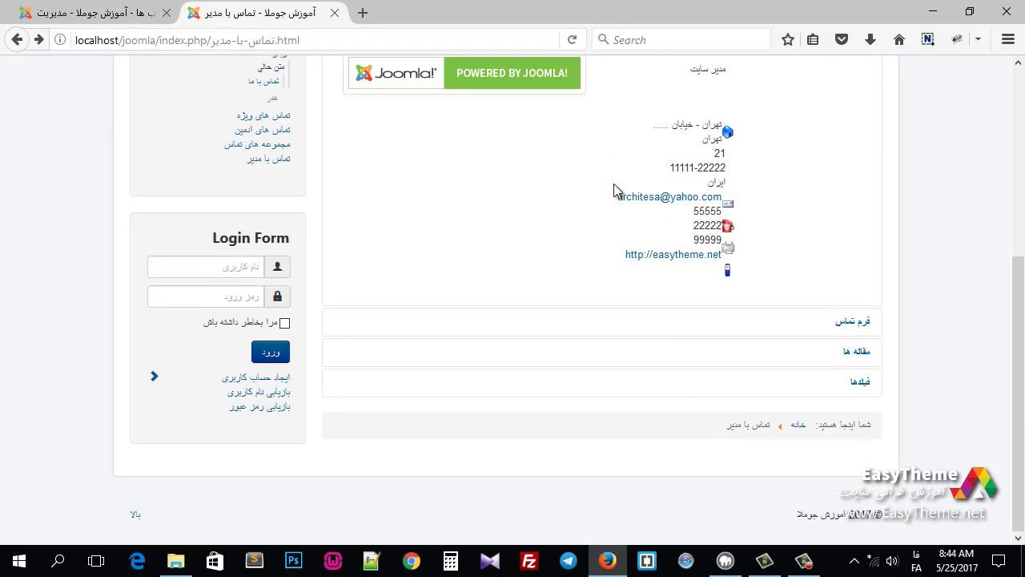
pyautogui.click(820, 353)
pyautogui.scroll(-6, 881, 321)
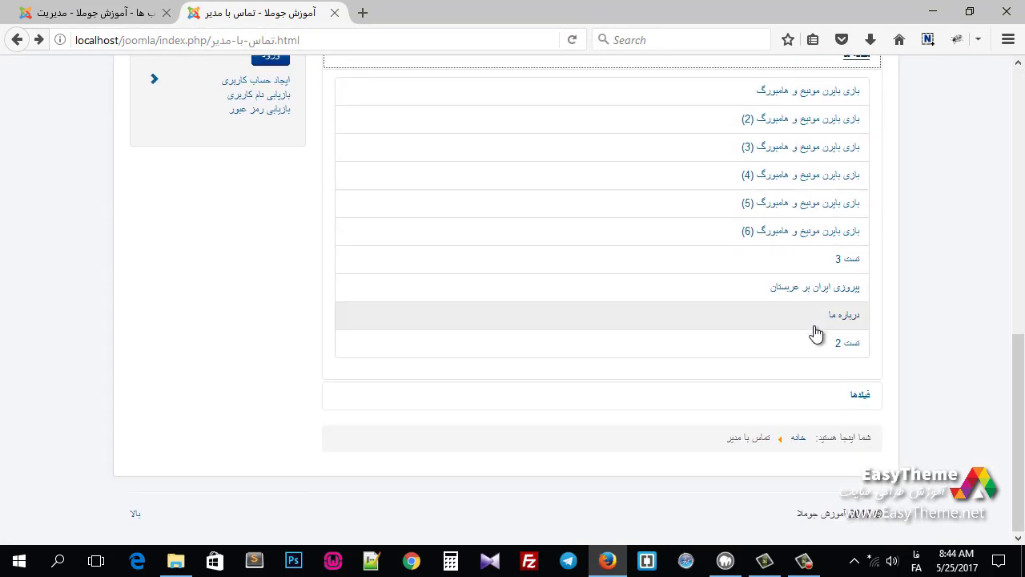
pyautogui.scroll(2, 817, 350)
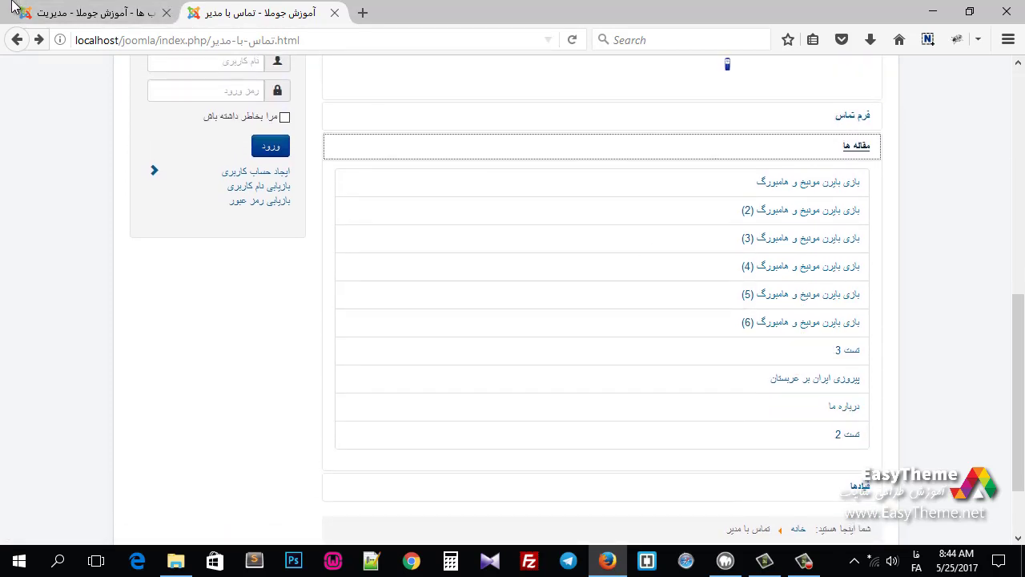
# Set # مطلب در لیست to 5, save the options, and check مقاله ها on the reloaded public contact page.
pyautogui.click(88, 13)
pyautogui.scroll(-5, 268, 194)
pyautogui.scroll(-5, 294, 208)
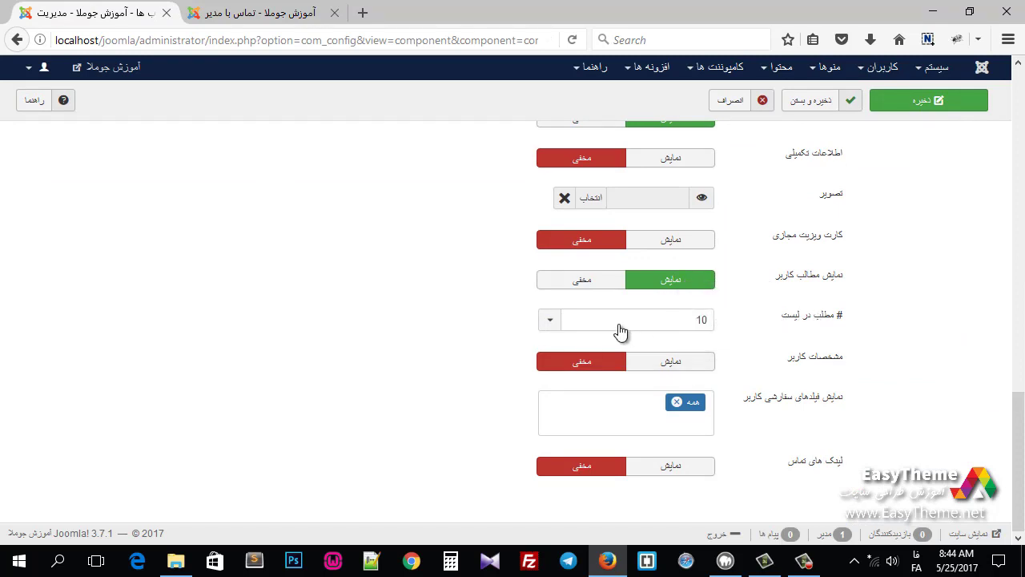
pyautogui.click(621, 330)
pyautogui.click(640, 390)
pyautogui.click(885, 106)
pyautogui.click(247, 16)
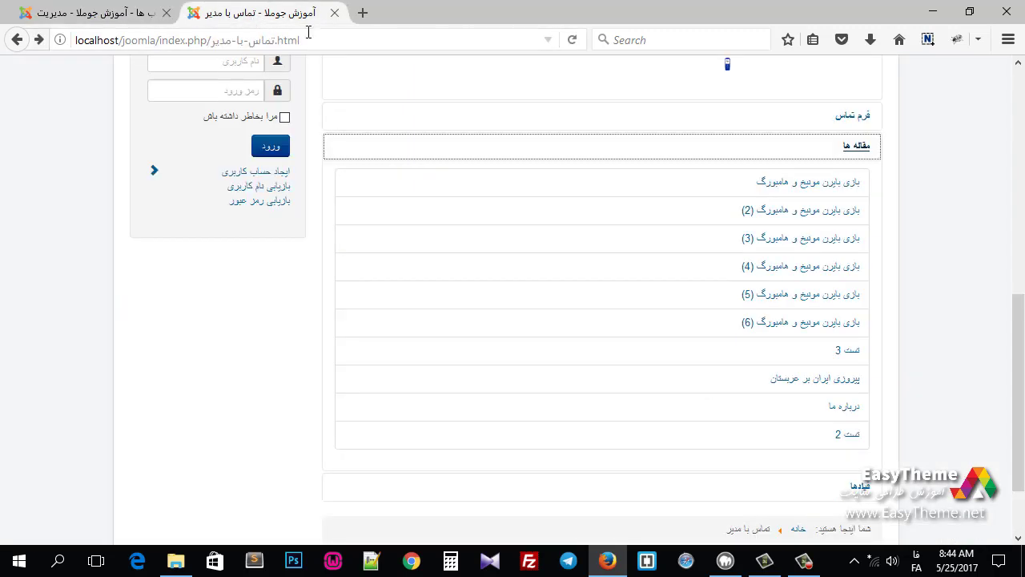
pyautogui.click(573, 41)
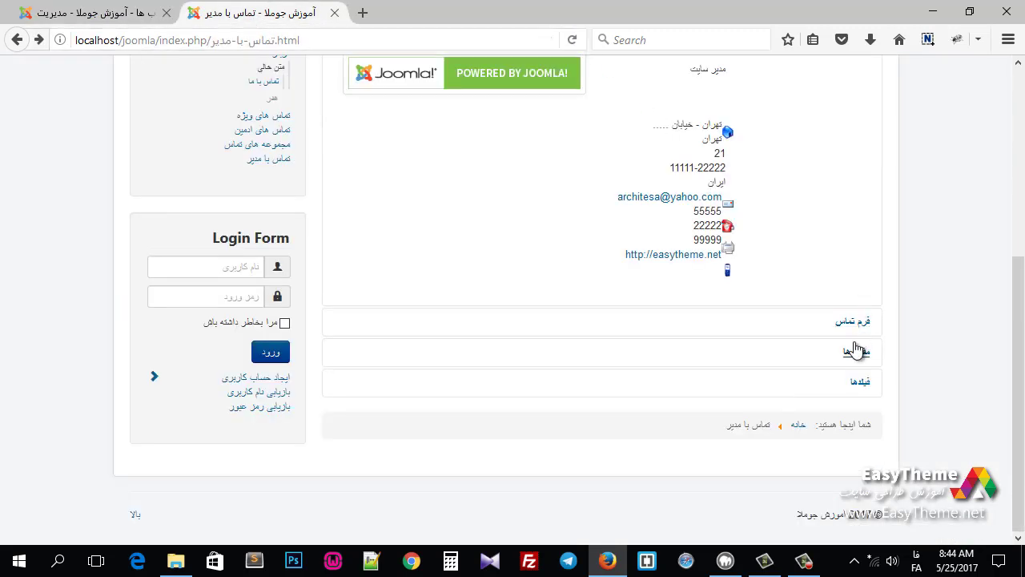
pyautogui.click(853, 350)
pyautogui.scroll(-3, 855, 429)
# Set مشخصات کاربر to نمایش in the contact options, save, and check the reloaded public contact page.
pyautogui.hotkey('ctrl', 'Tab')
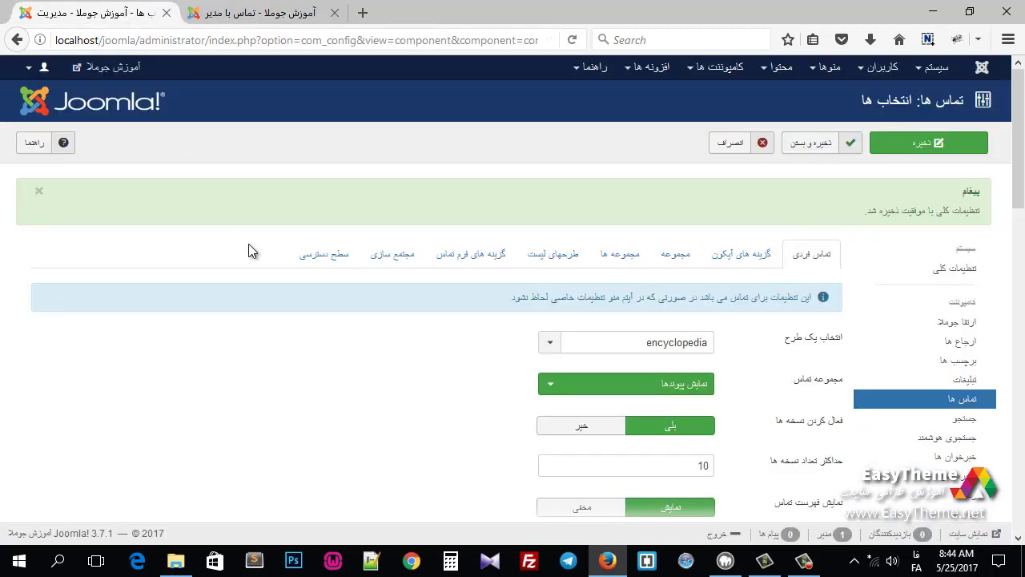
pyautogui.scroll(-10, 265, 264)
pyautogui.scroll(-10, 264, 261)
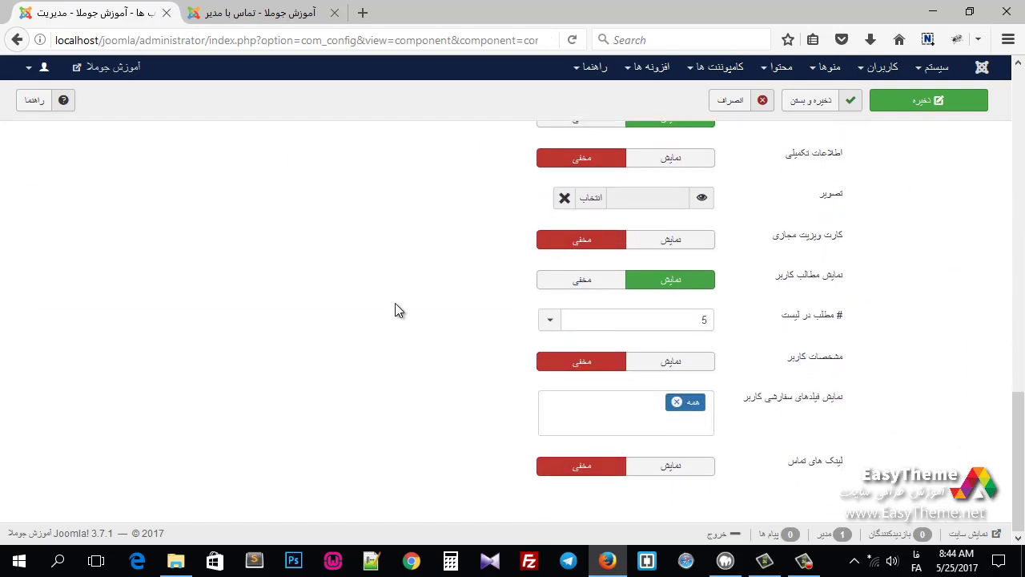
pyautogui.click(680, 368)
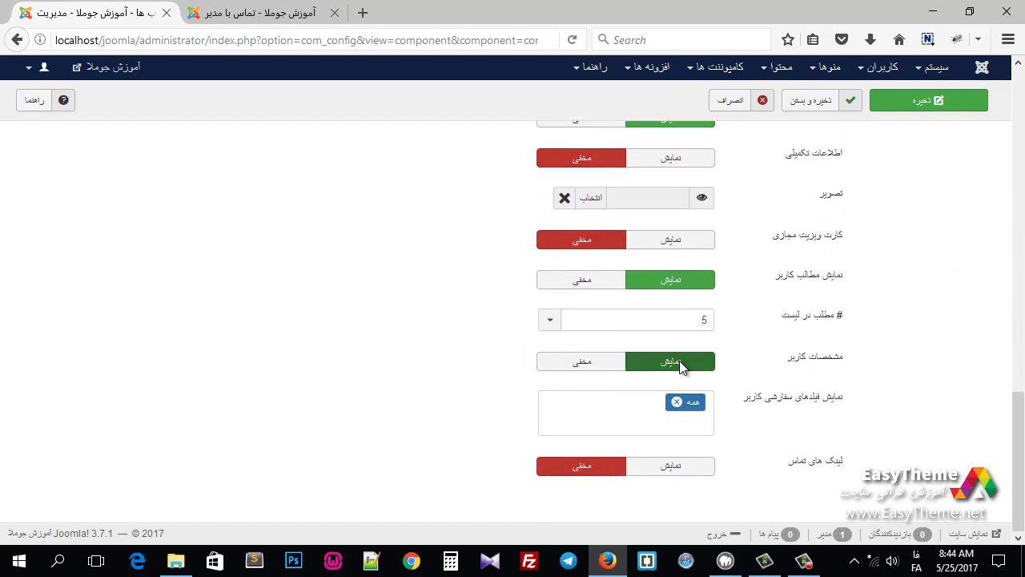
pyautogui.click(889, 101)
pyautogui.click(302, 16)
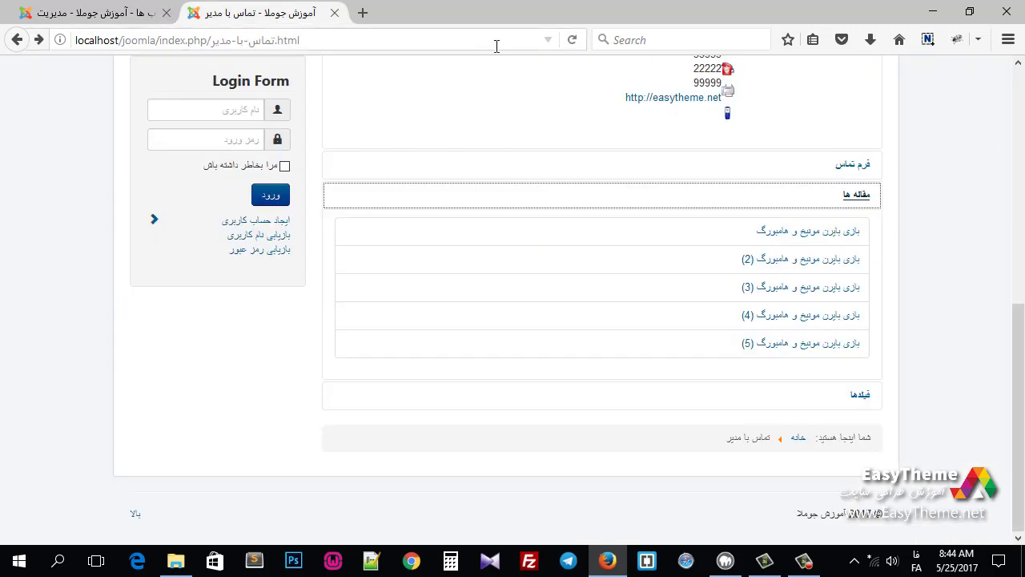
pyautogui.click(571, 40)
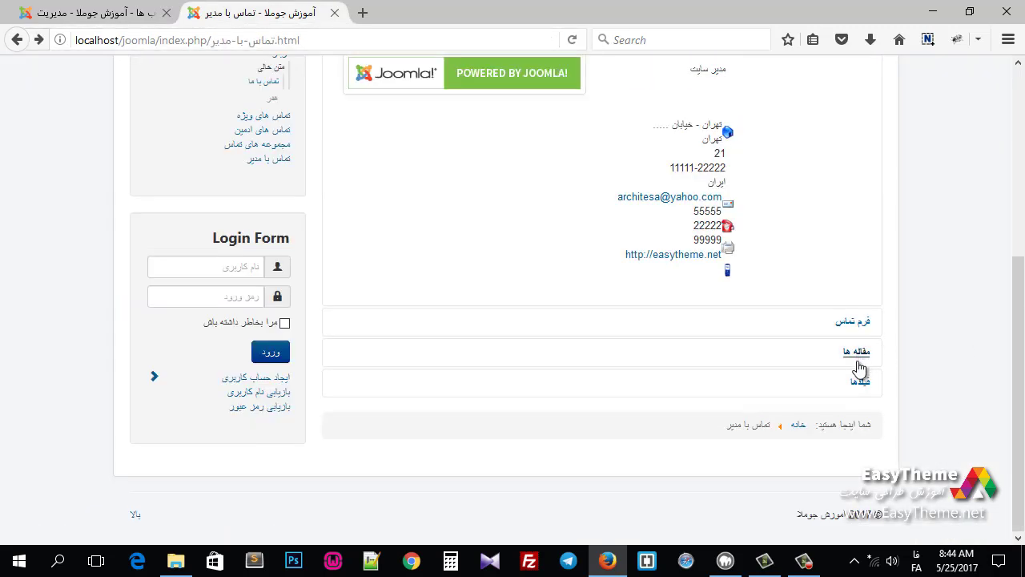
pyautogui.scroll(4, 835, 376)
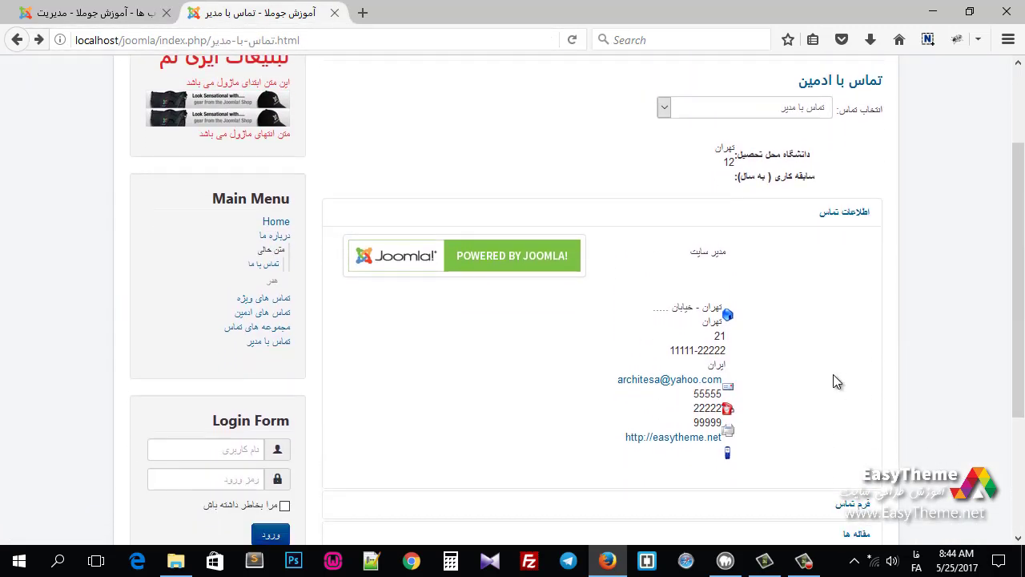
pyautogui.scroll(-4, 833, 374)
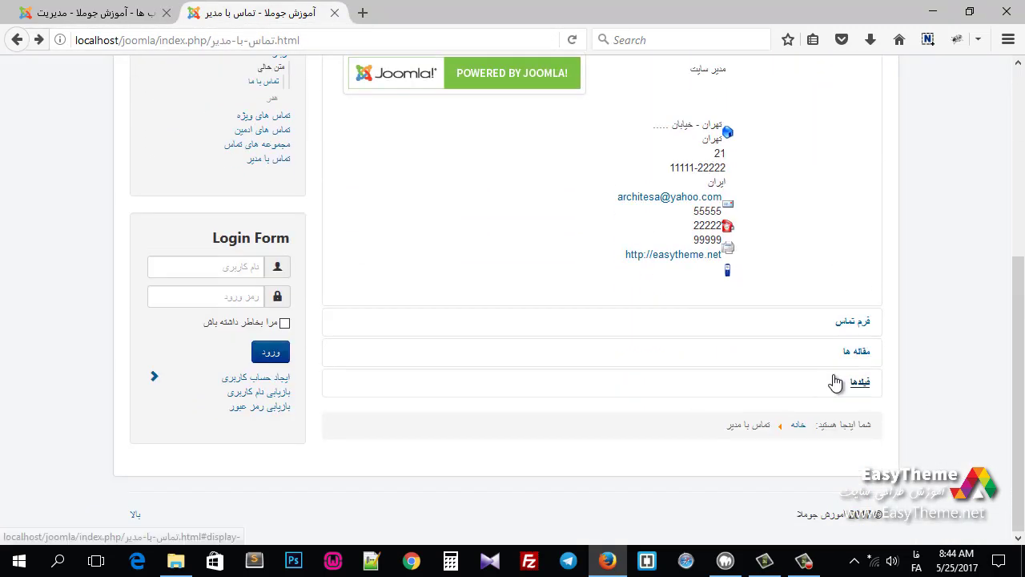
# Set لینک های تماس to نمایش in the contact options and save them.
pyautogui.click(104, 11)
pyautogui.scroll(-4, 459, 385)
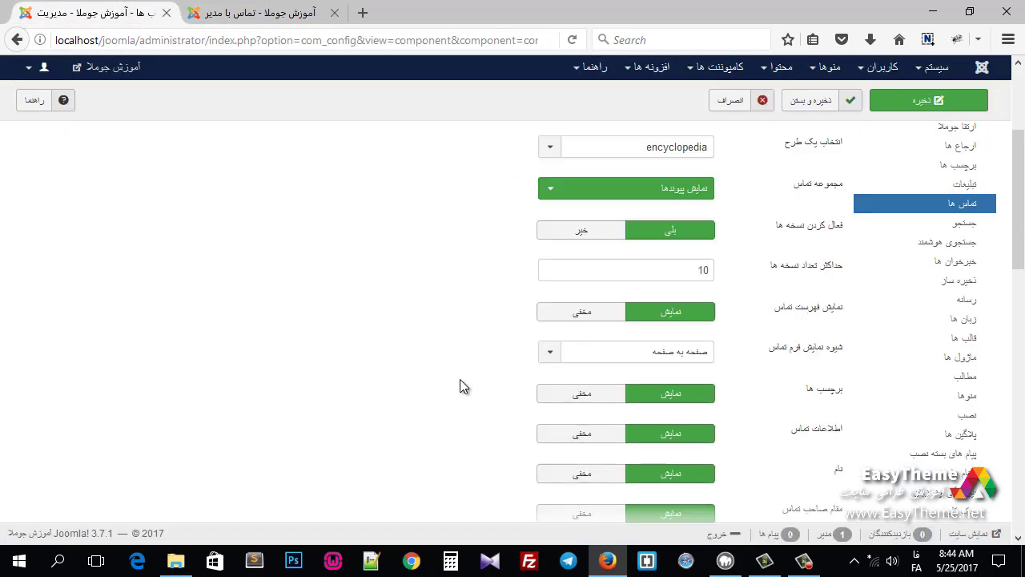
pyautogui.scroll(-15, 459, 379)
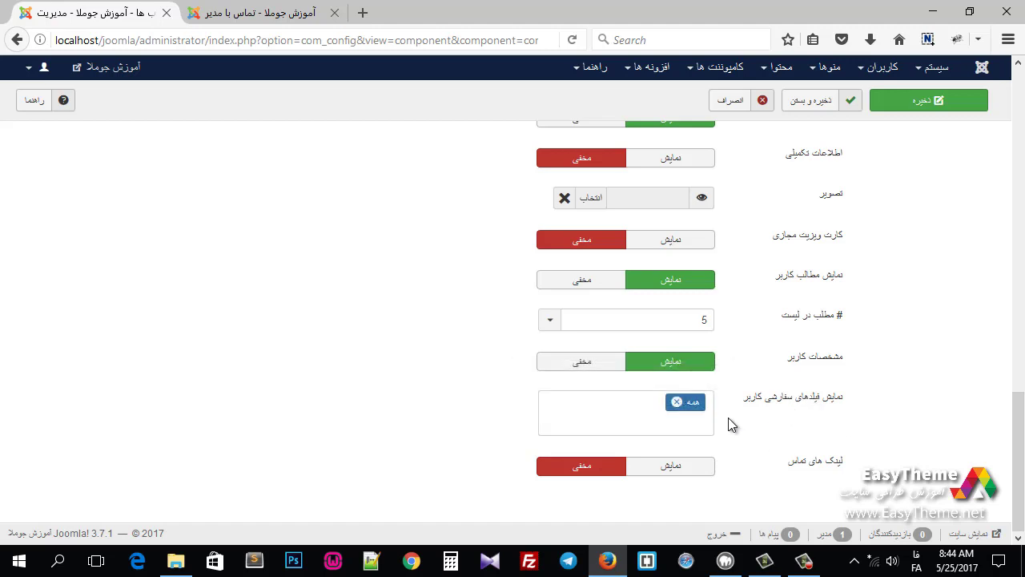
pyautogui.moveTo(818, 369)
pyautogui.click(682, 467)
pyautogui.click(908, 112)
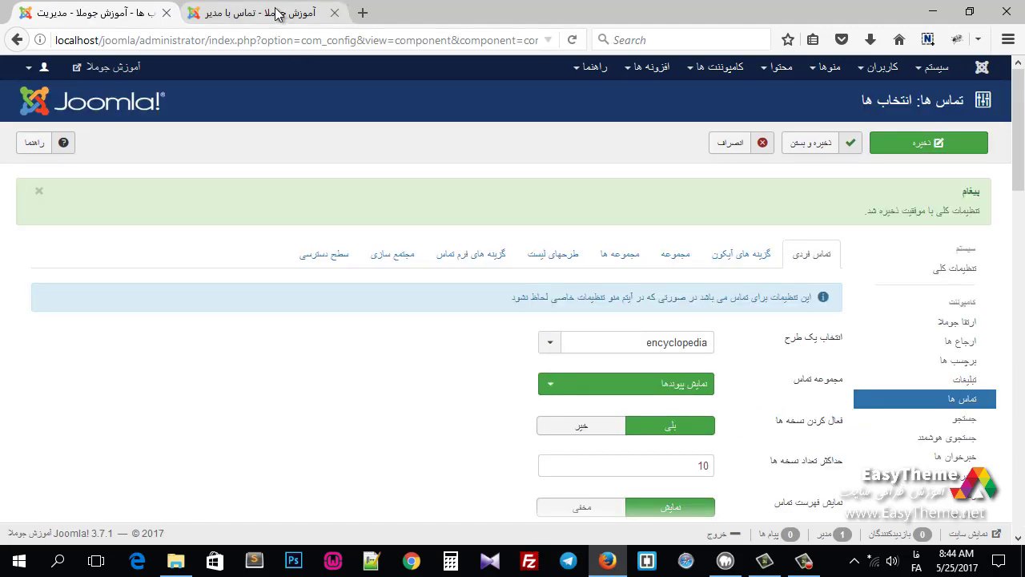
# Reload the public contact page and expand its لینک ها section to check the listed contact links.
pyautogui.click(256, 12)
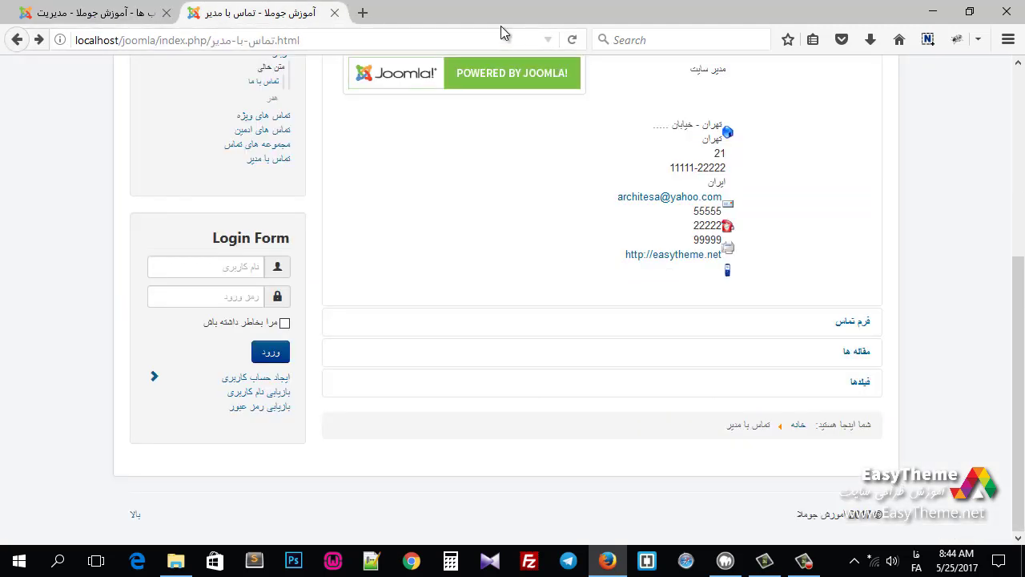
pyautogui.click(572, 40)
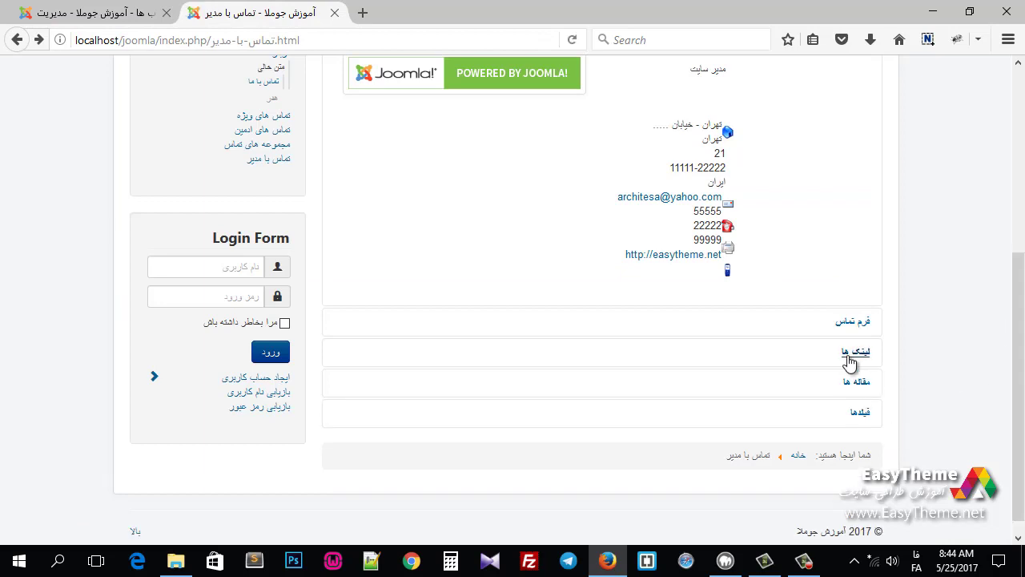
pyautogui.click(853, 352)
pyautogui.scroll(-3, 937, 383)
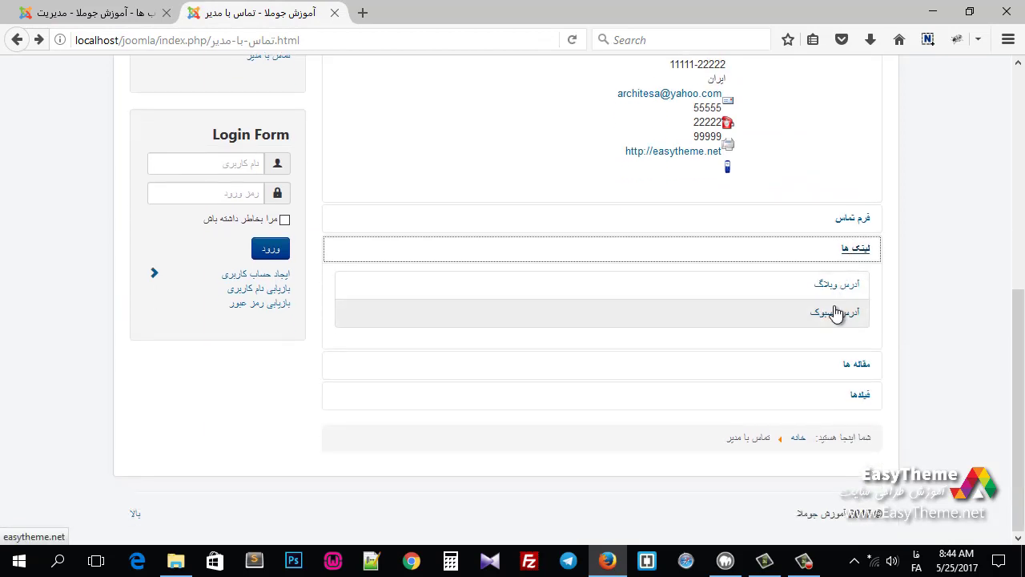
# Review the five link label fields under لینک های تماس in the individual contact options.
pyautogui.click(92, 12)
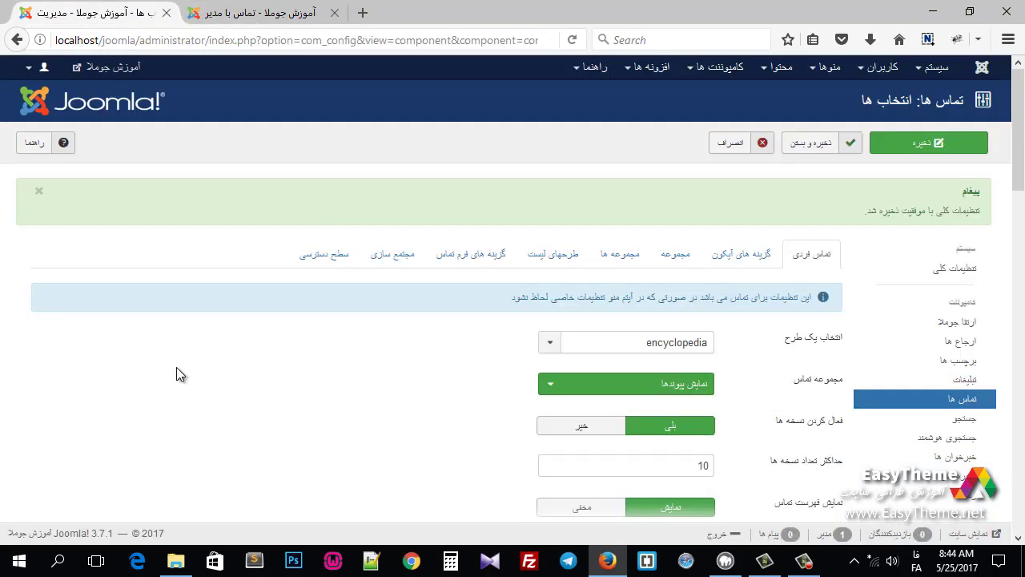
pyautogui.scroll(-10, 179, 371)
pyautogui.scroll(-5, 224, 423)
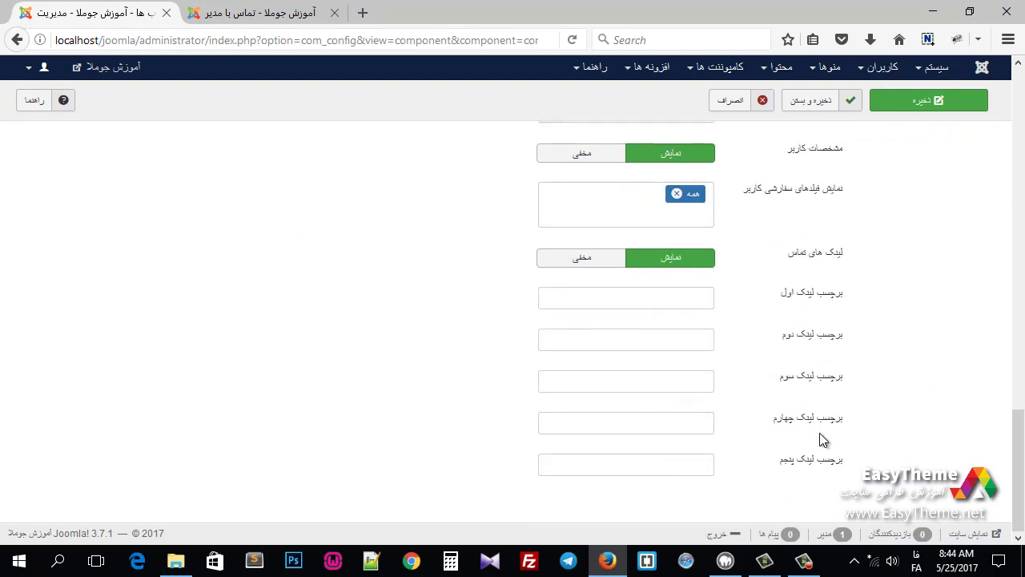
pyautogui.scroll(20, 316, 364)
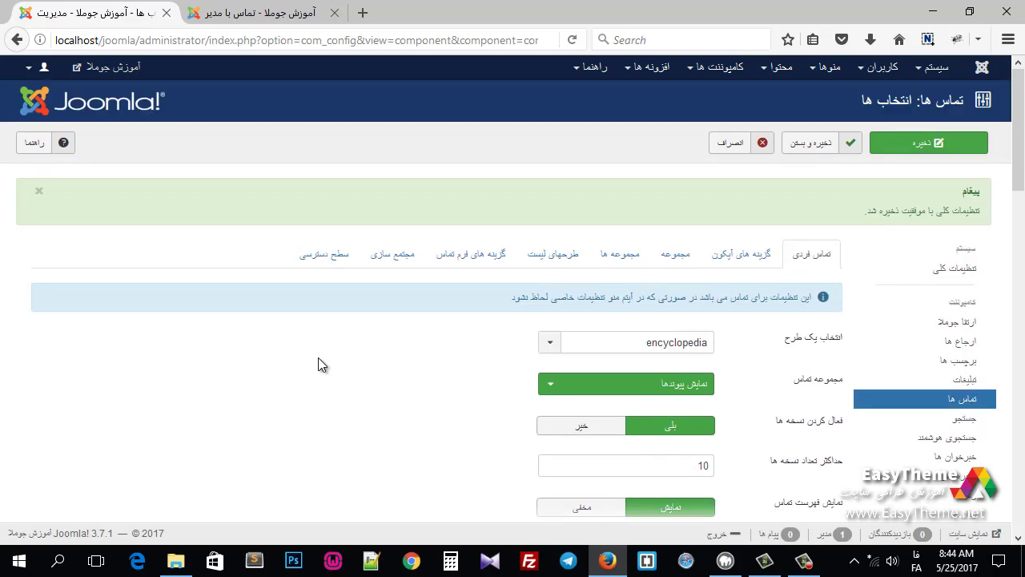
# Open the گزینه های آیکون options and examine the icons beside the contact details on the public page.
pyautogui.click(752, 257)
pyautogui.click(230, 28)
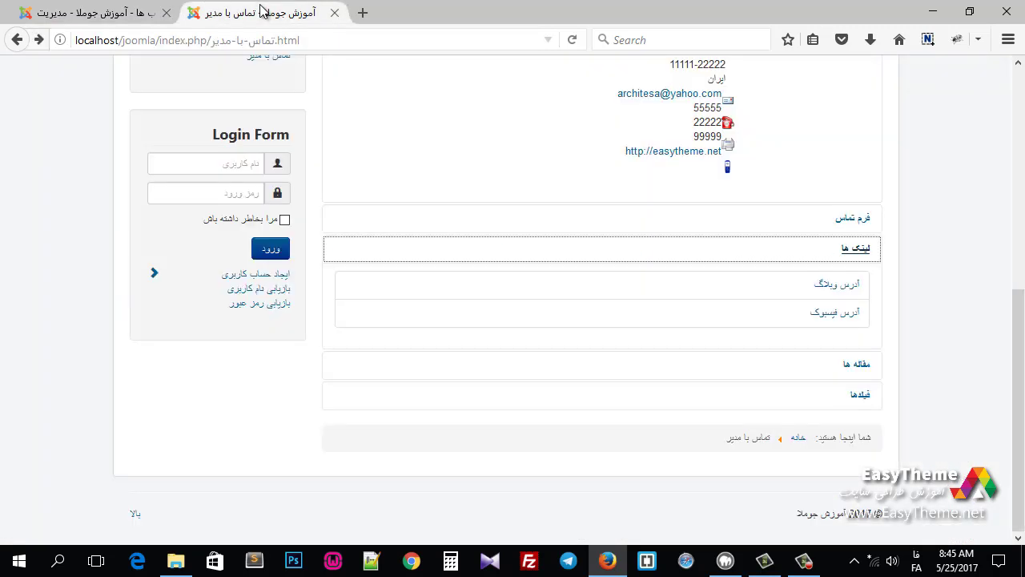
pyautogui.scroll(2, 446, 293)
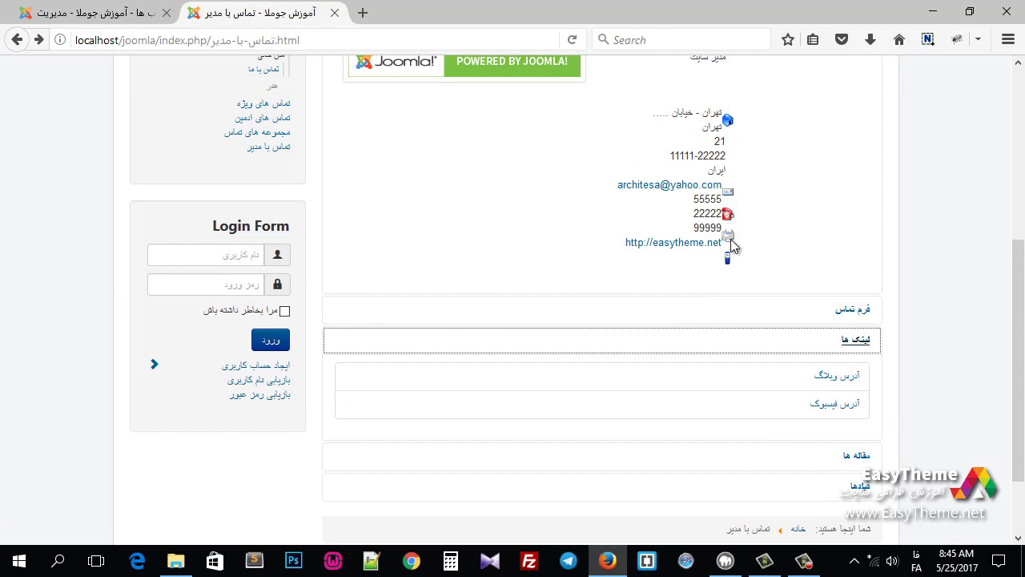
pyautogui.moveTo(748, 108); pyautogui.dragTo(745, 238)
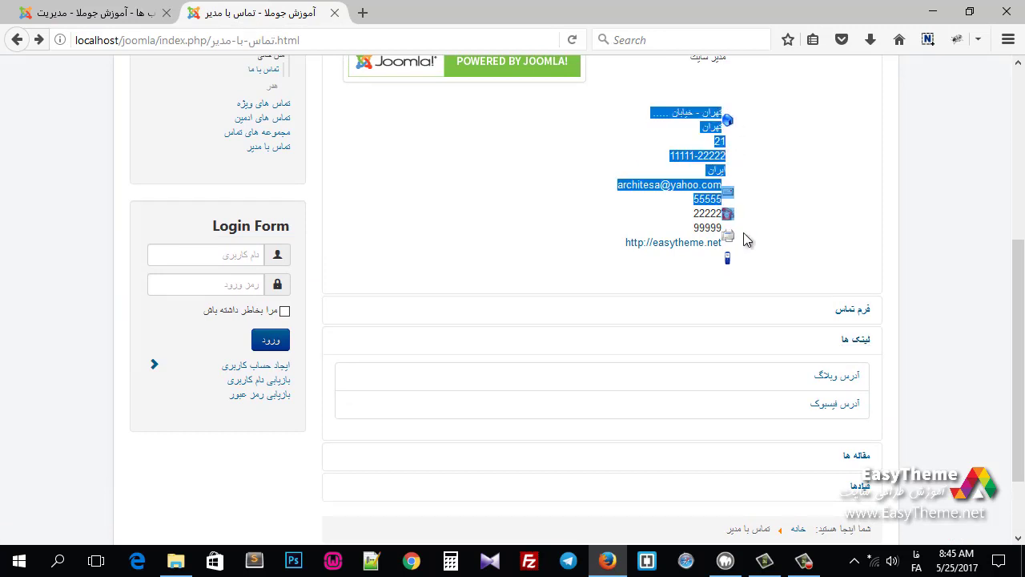
# Set تنظیمات in the icon options to متن, save, and check the contact detail labels on the reloaded public page.
pyautogui.click(104, 14)
pyautogui.scroll(-5, 362, 236)
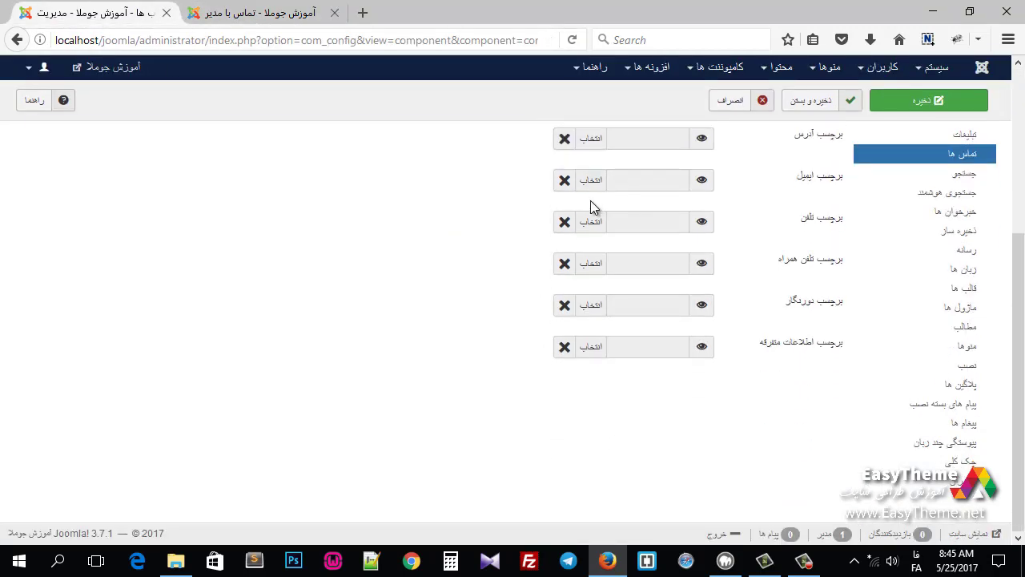
pyautogui.scroll(2, 590, 200)
pyautogui.click(617, 198)
pyautogui.click(636, 231)
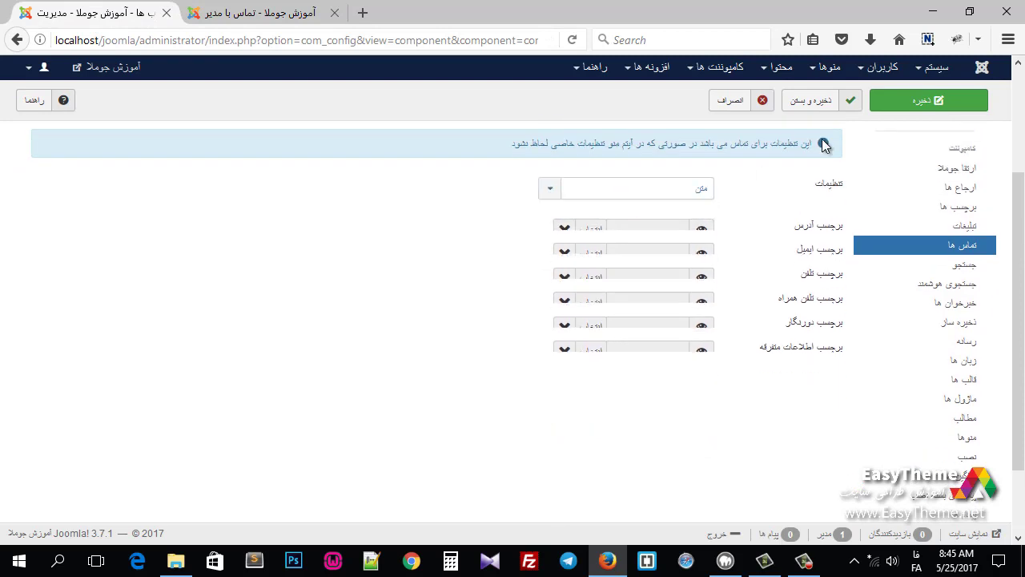
pyautogui.click(890, 104)
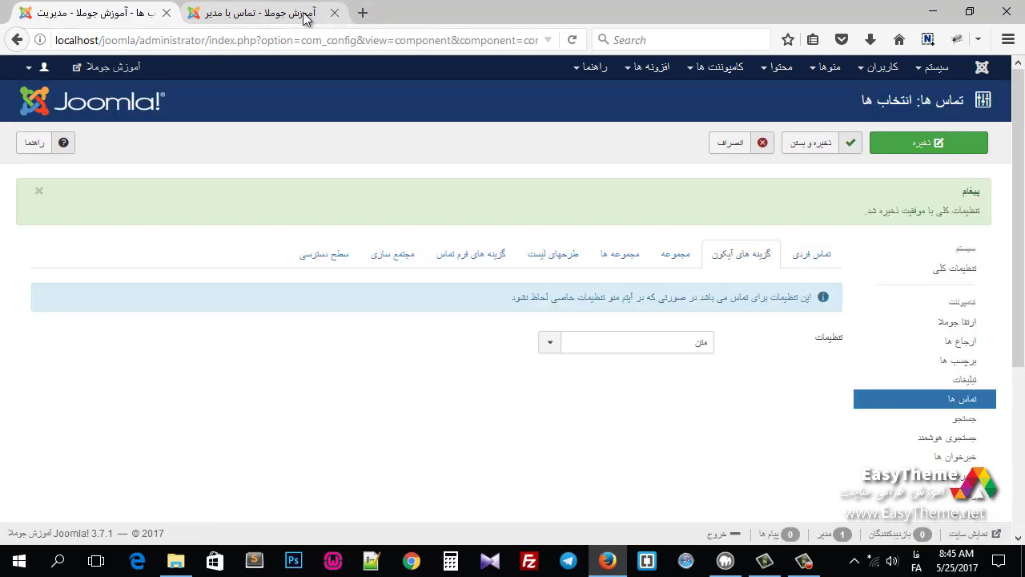
pyautogui.click(301, 13)
pyautogui.click(573, 44)
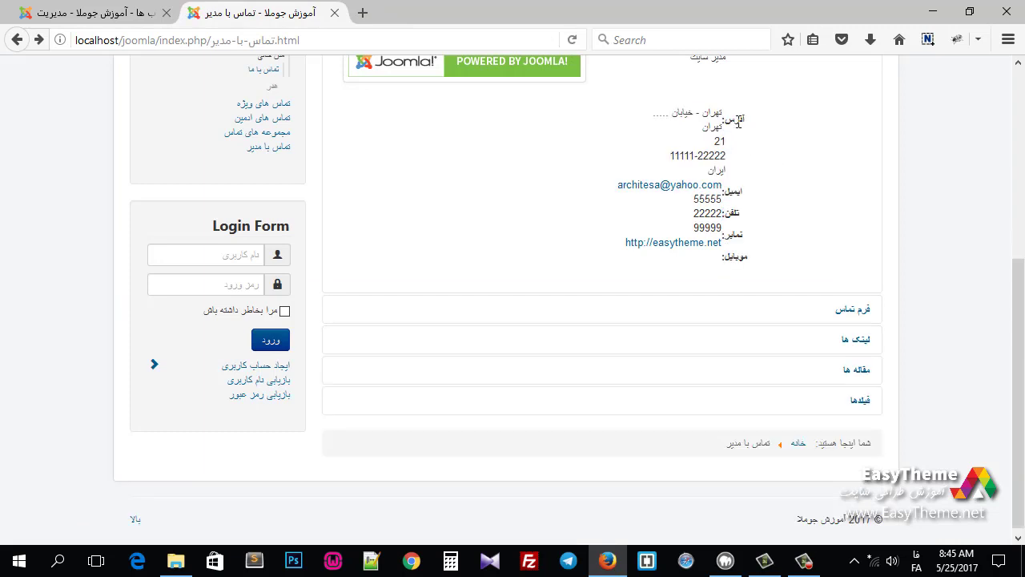
# Set تنظیمات in the contact icon options to آیکون ها.
pyautogui.click(124, 11)
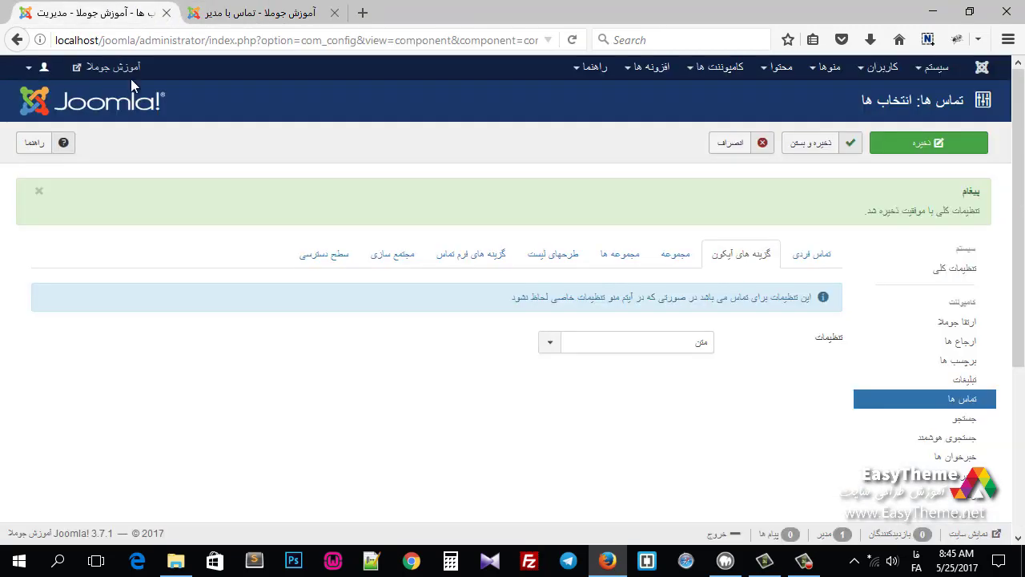
pyautogui.click(592, 350)
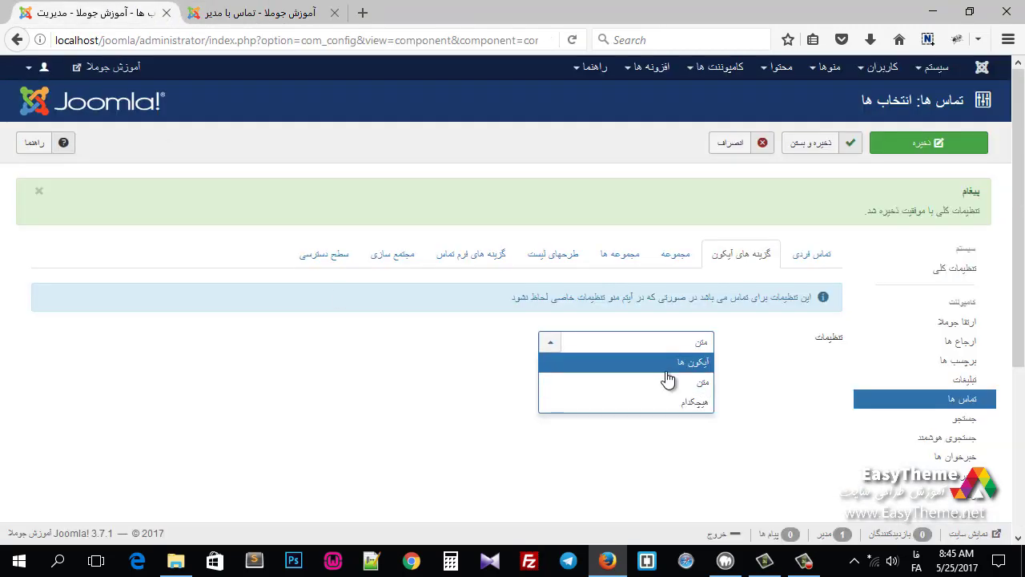
pyautogui.click(668, 364)
# Choose the powered_by.png image as the برچسب آدرس icon, save, and check it on the reloaded public contact page.
pyautogui.scroll(-3, 675, 259)
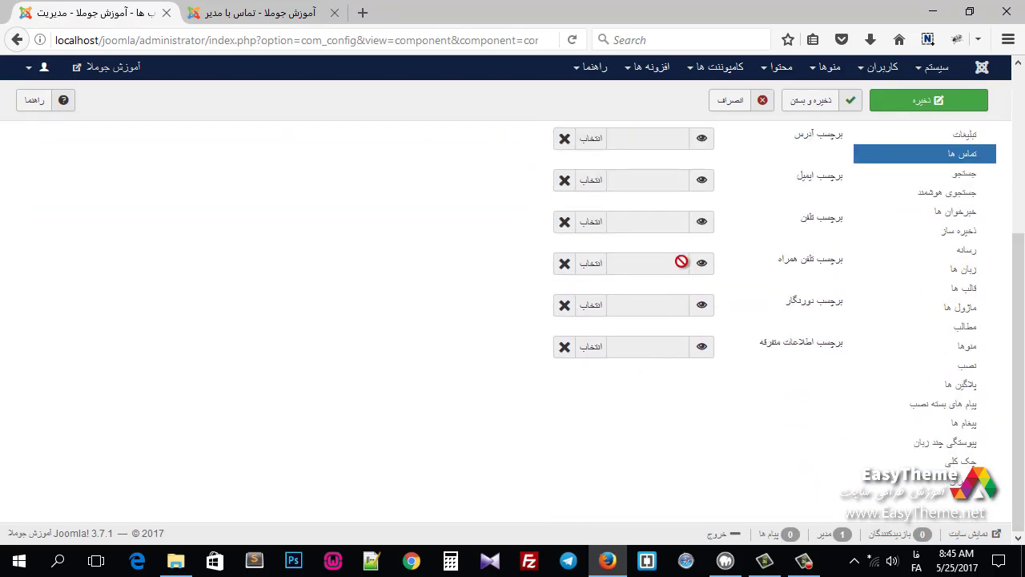
pyautogui.scroll(2, 545, 278)
pyautogui.click(593, 329)
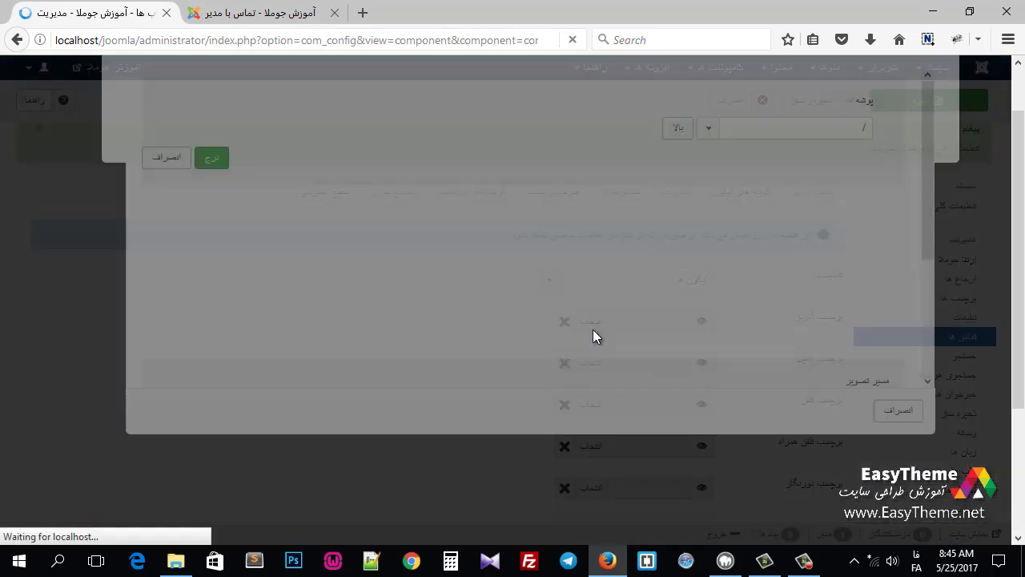
pyautogui.click(504, 325)
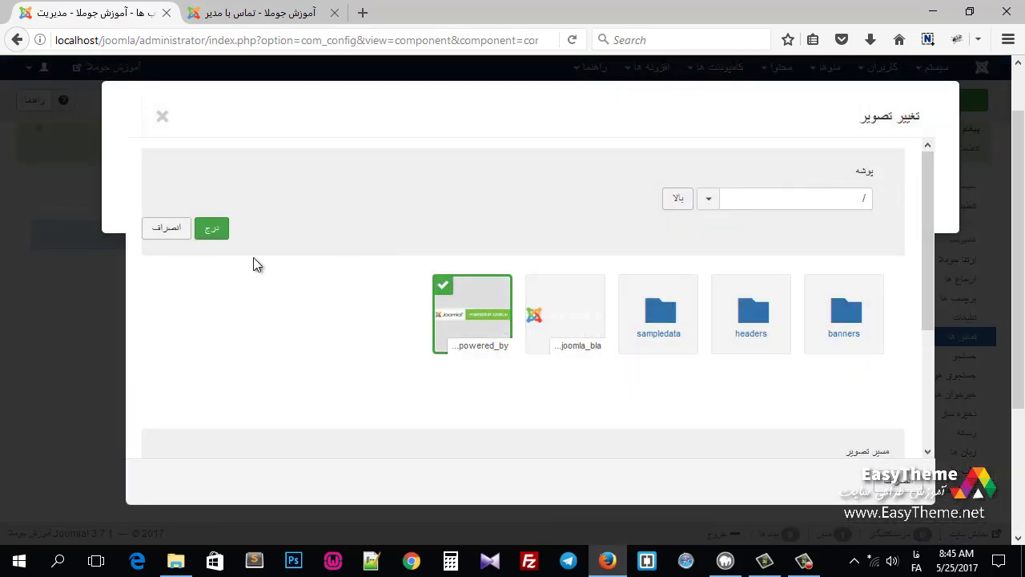
pyautogui.click(210, 228)
pyautogui.click(923, 100)
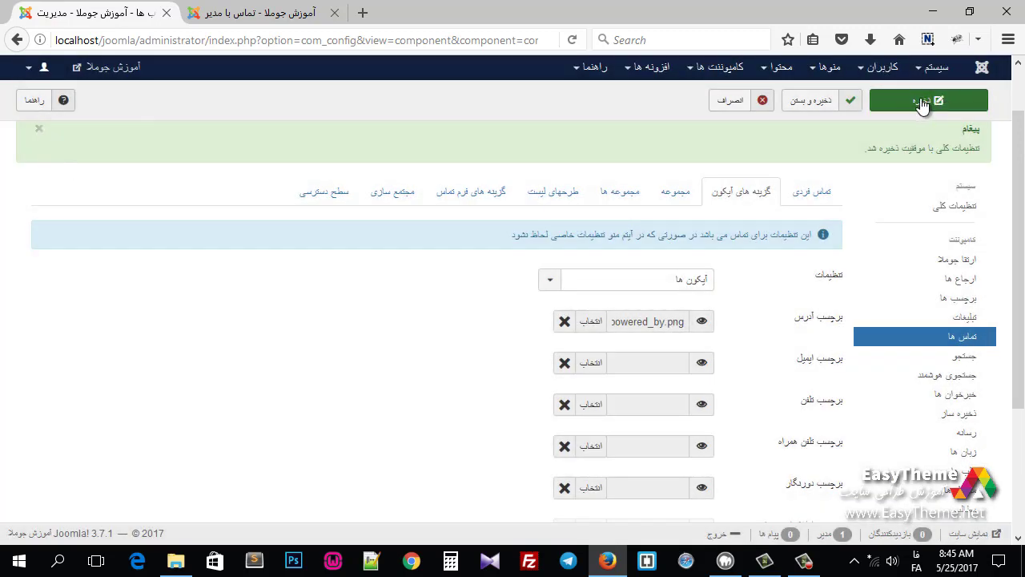
pyautogui.click(308, 13)
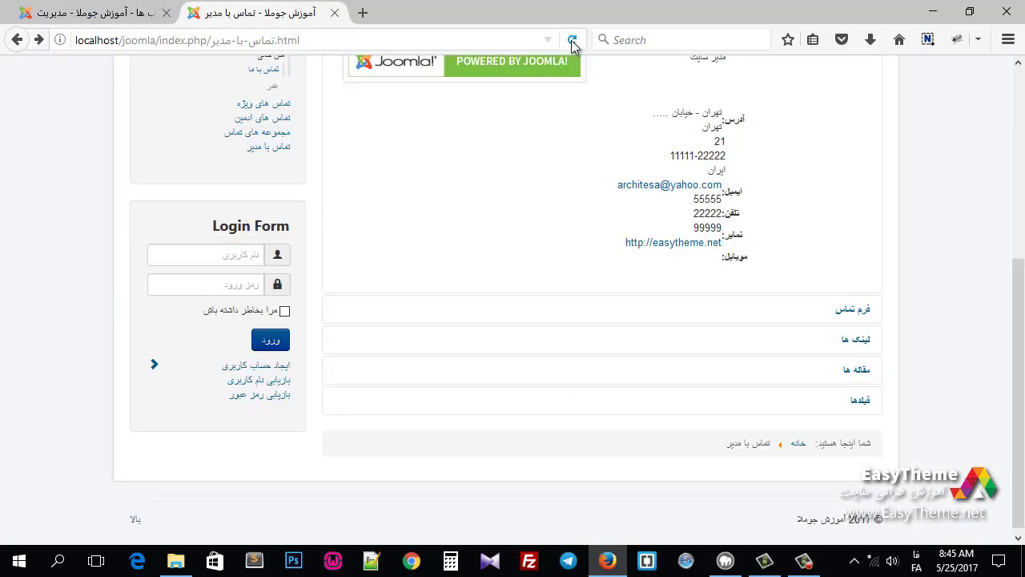
pyautogui.click(572, 40)
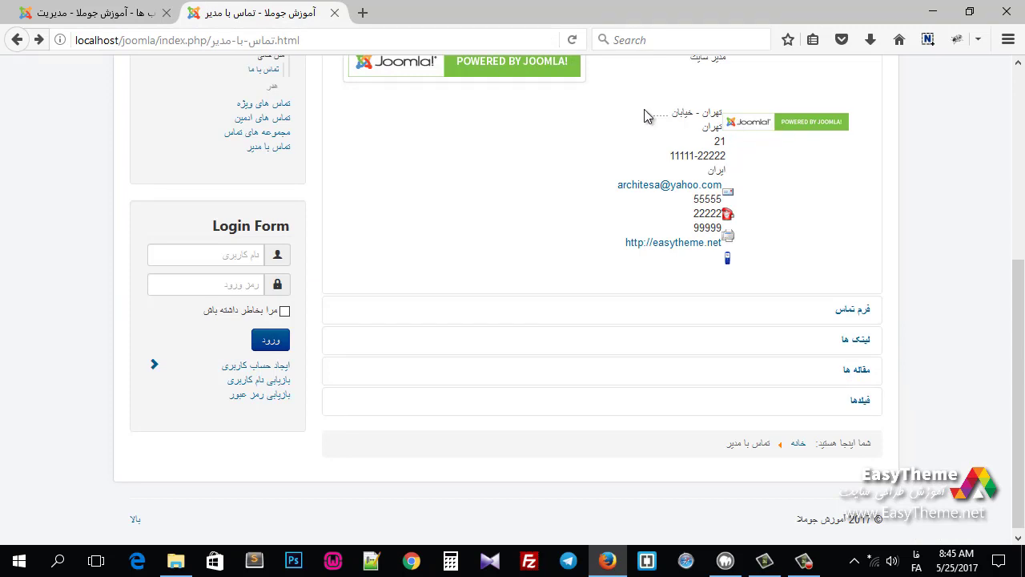
# Open the مجموعه options, and bring up the تماس های ادمین page on the public site for comparison.
pyautogui.click(84, 12)
pyautogui.scroll(-5, 335, 293)
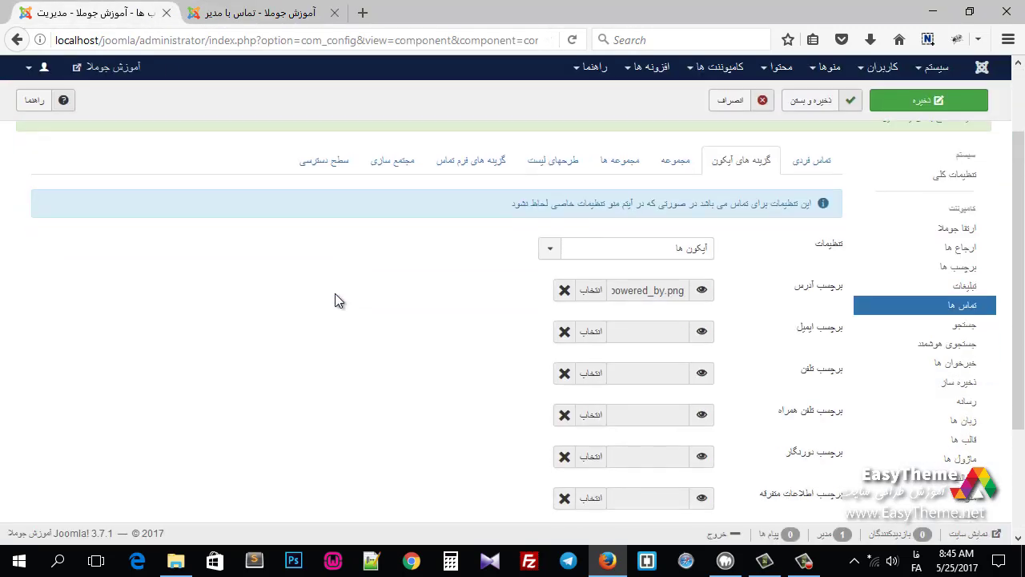
pyautogui.scroll(1, 335, 293)
pyautogui.scroll(4, 626, 228)
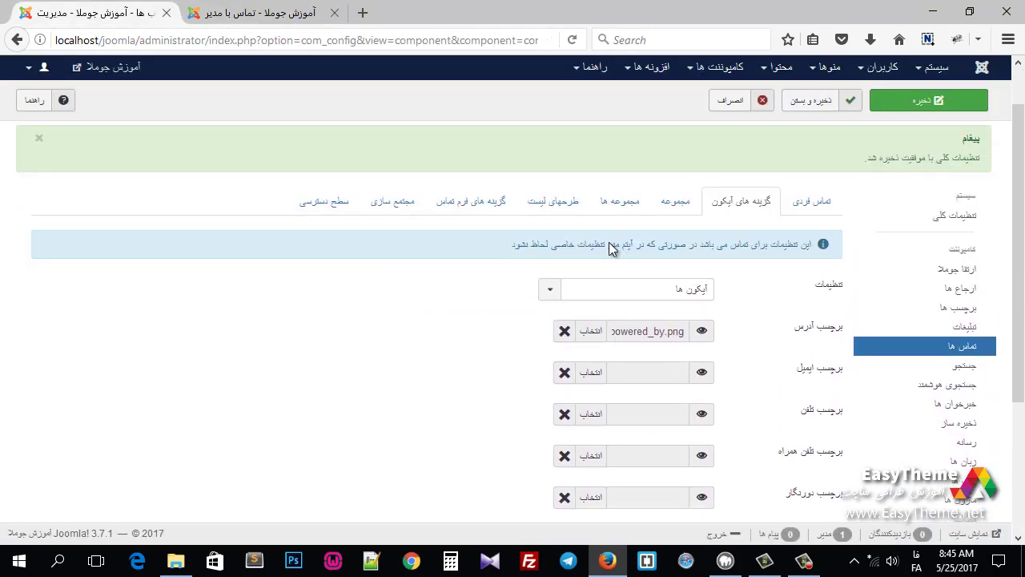
pyautogui.click(677, 258)
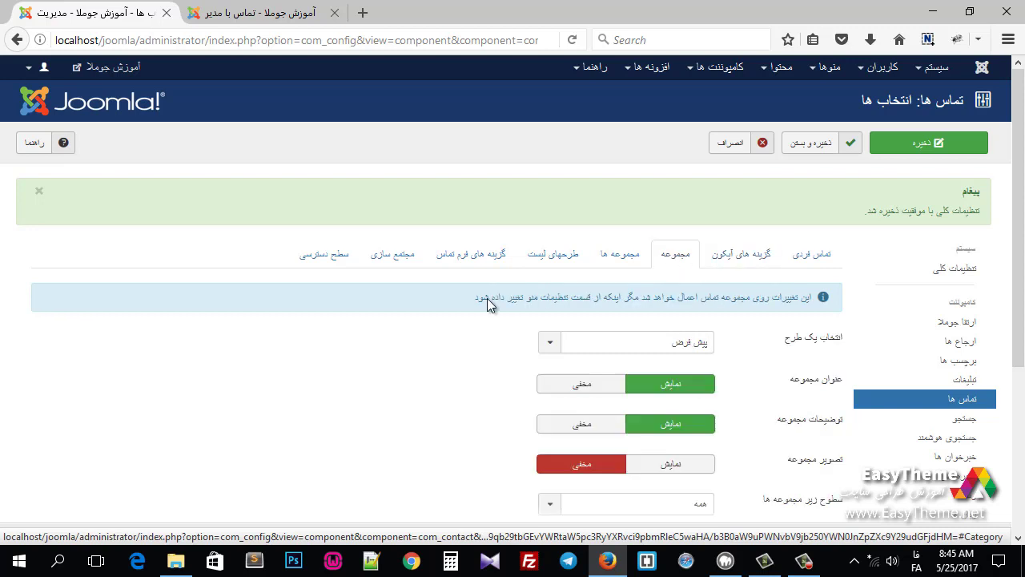
pyautogui.click(270, 24)
pyautogui.scroll(4, 320, 376)
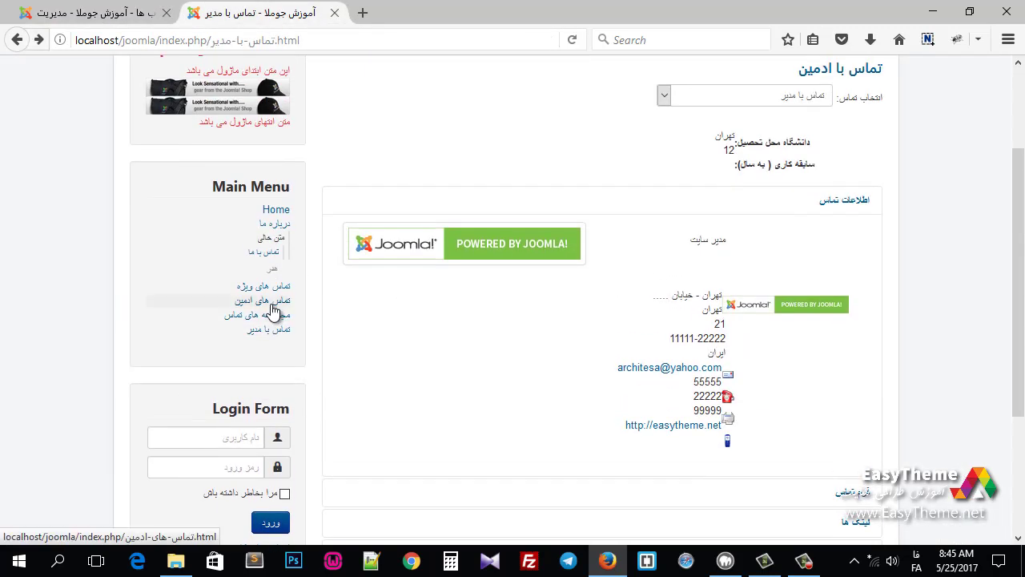
pyautogui.click(271, 305)
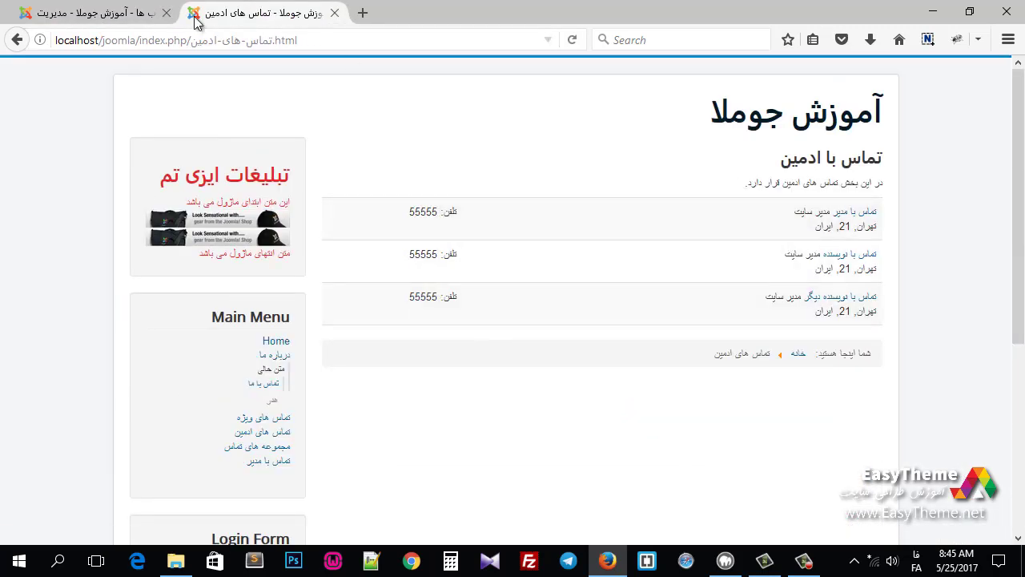
# Review the مجموعه settings and the choices under انتخاب یک طرح, and compare them with the public category page.
pyautogui.click(92, 11)
pyautogui.scroll(-2, 485, 379)
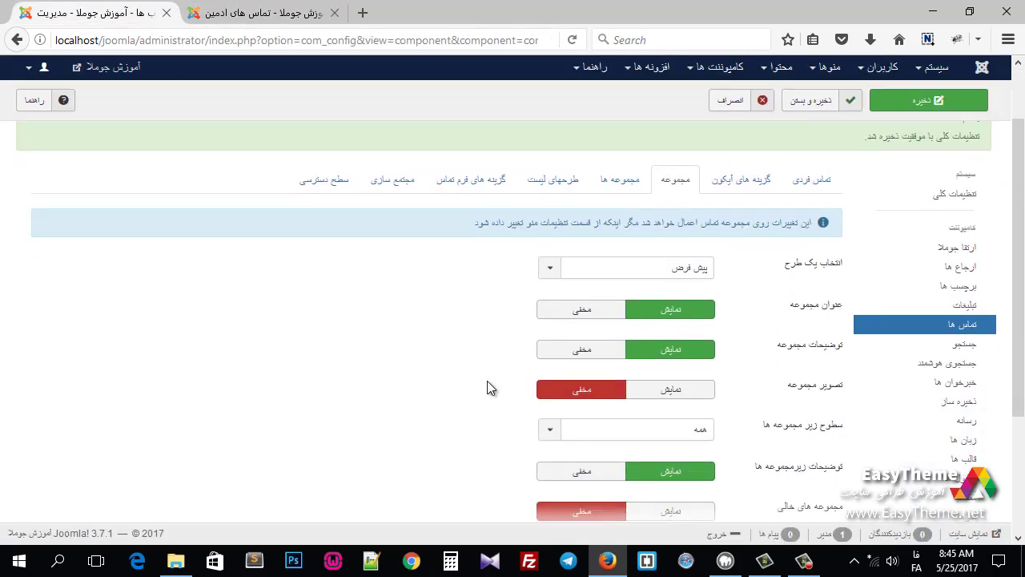
pyautogui.click(618, 258)
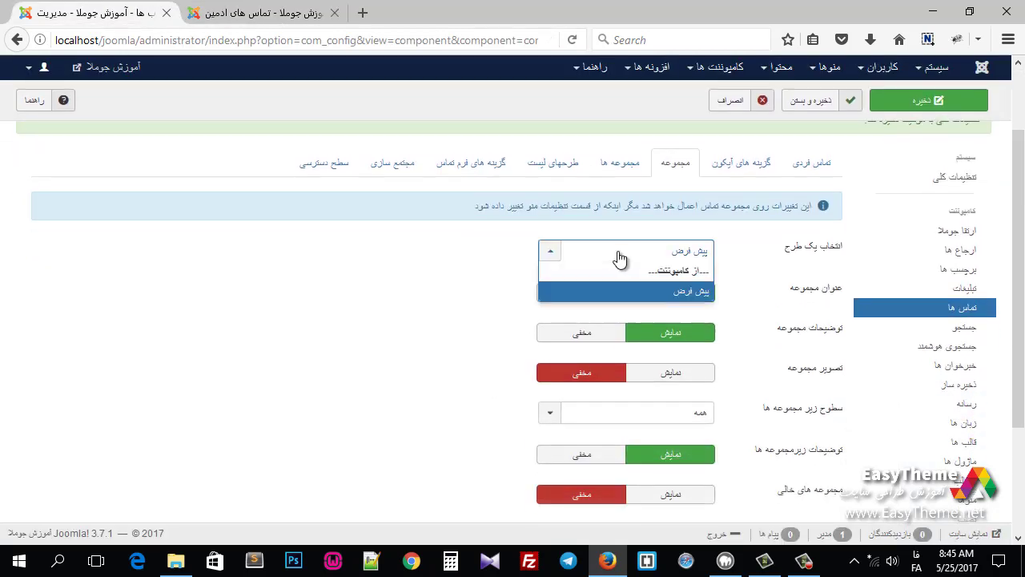
pyautogui.click(411, 271)
pyautogui.click(272, 16)
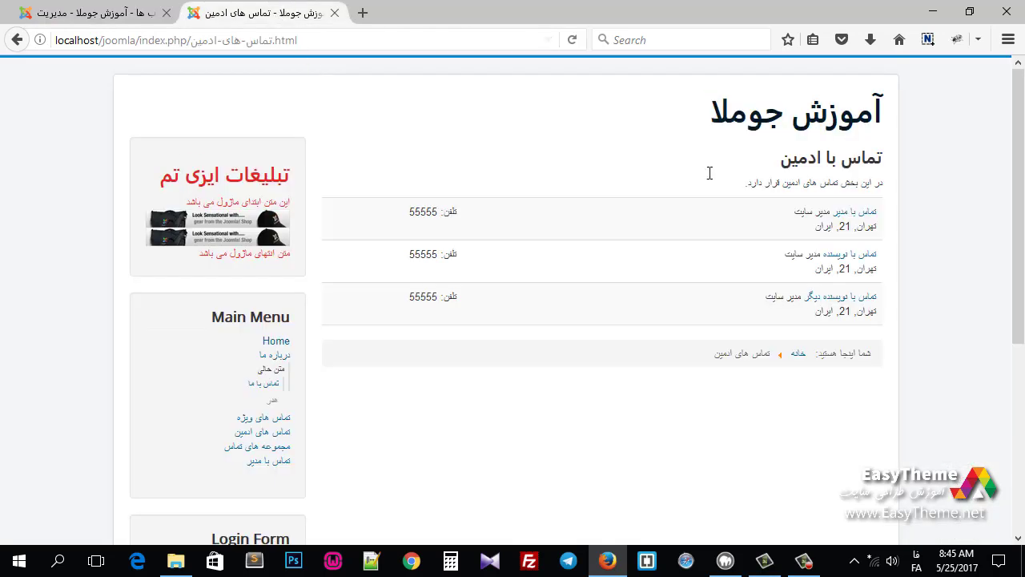
# Set عنوان مجموعه to مخفی, save the options, and check the reloaded تماس های ادمین page.
pyautogui.click(122, 15)
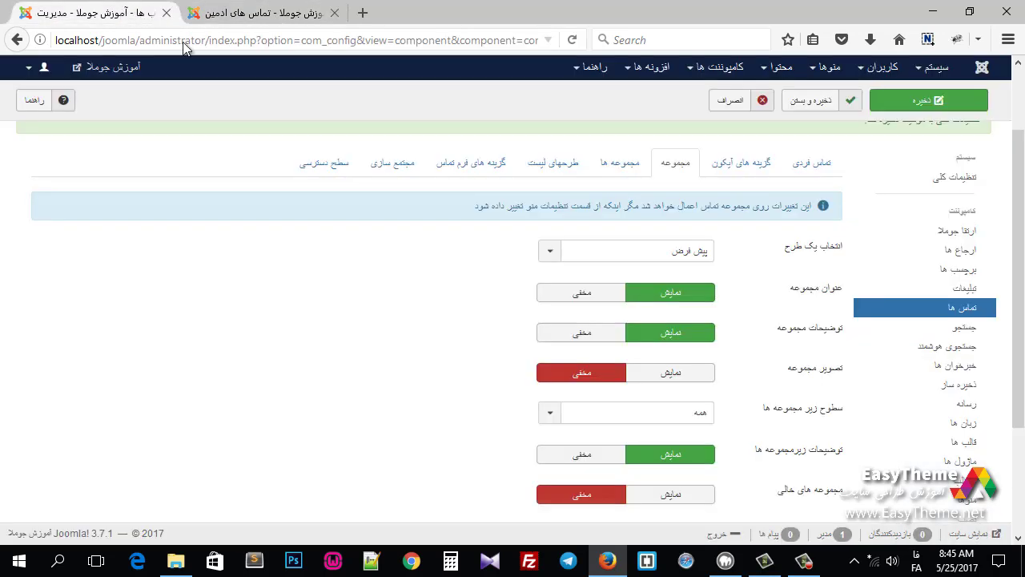
pyautogui.click(581, 293)
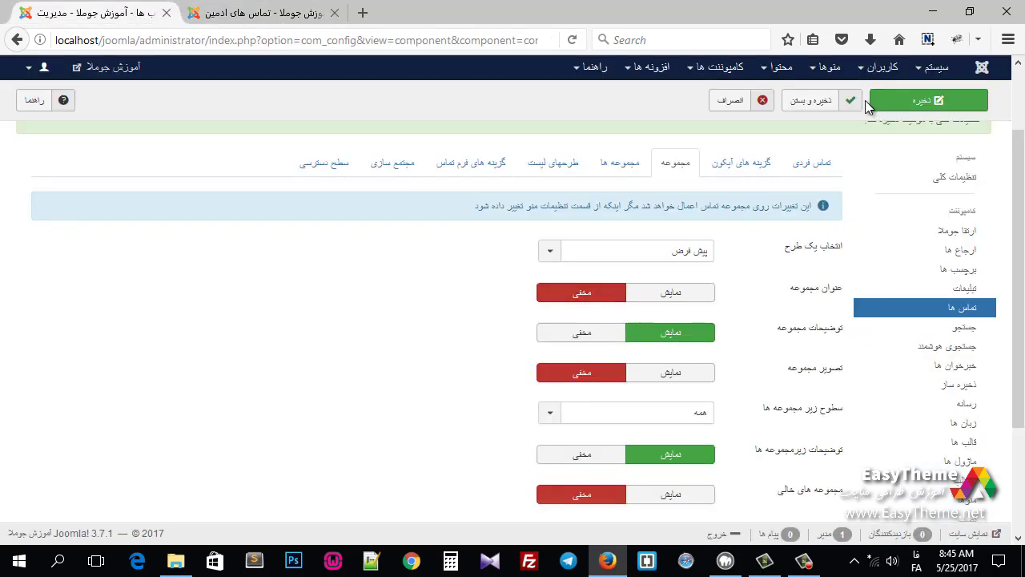
pyautogui.click(928, 100)
pyautogui.click(256, 13)
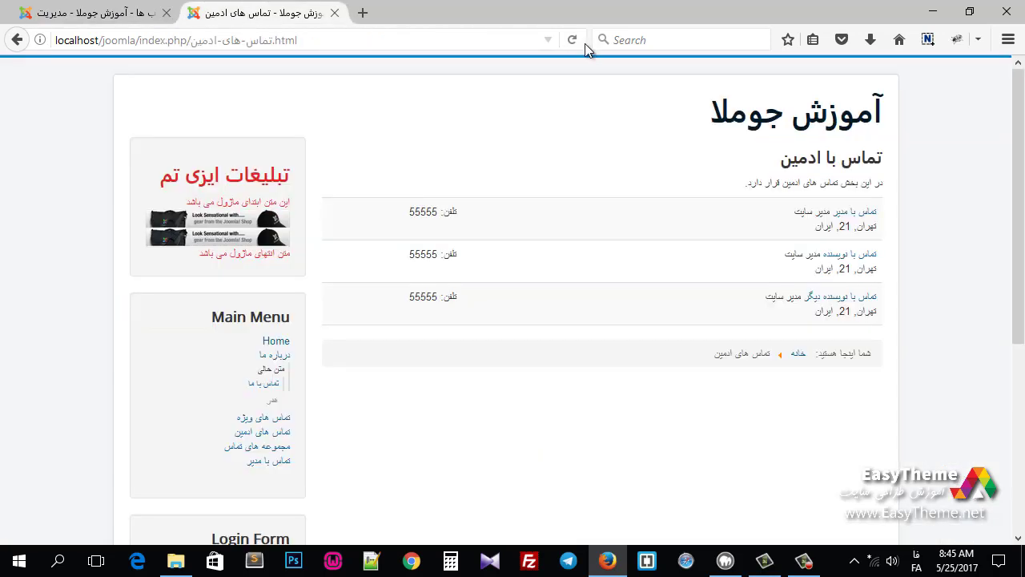
pyautogui.click(572, 40)
# Set عنوان مجموعه to نمایش in the category options and view the public تماس های ادمین page.
pyautogui.hotkey('ctrl', 'Tab')
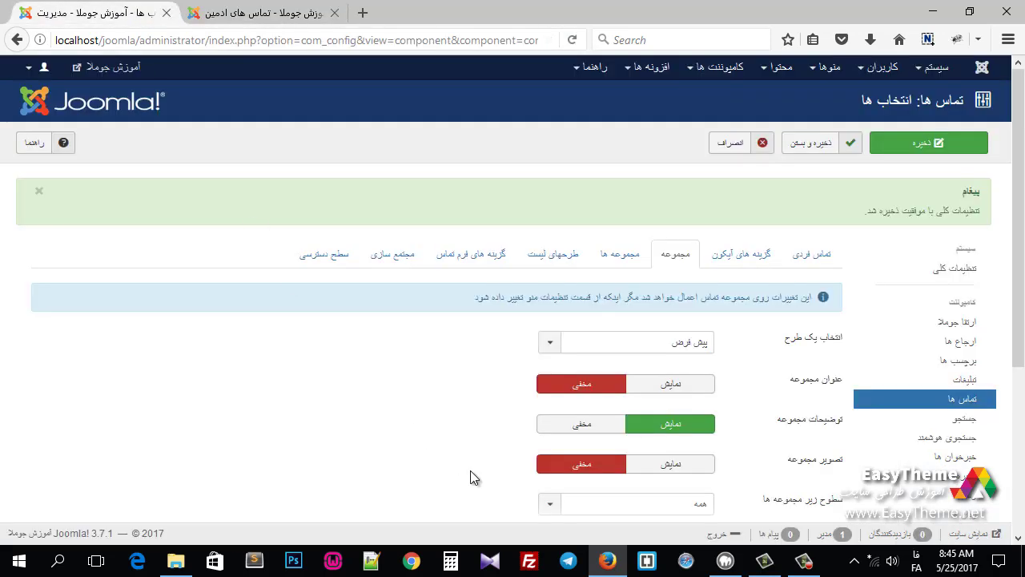
pyautogui.click(666, 388)
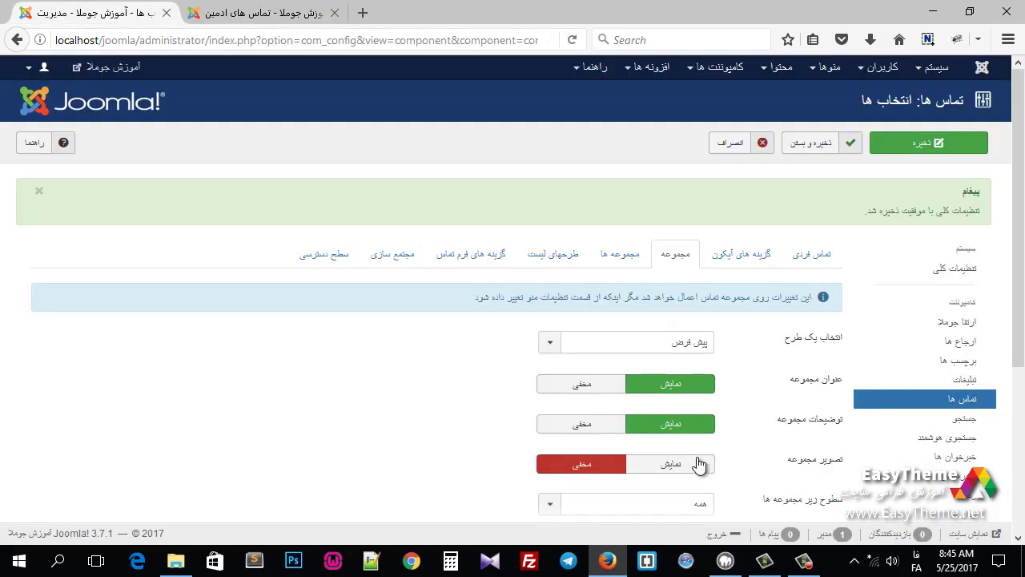
pyautogui.click(257, 13)
pyautogui.click(122, 14)
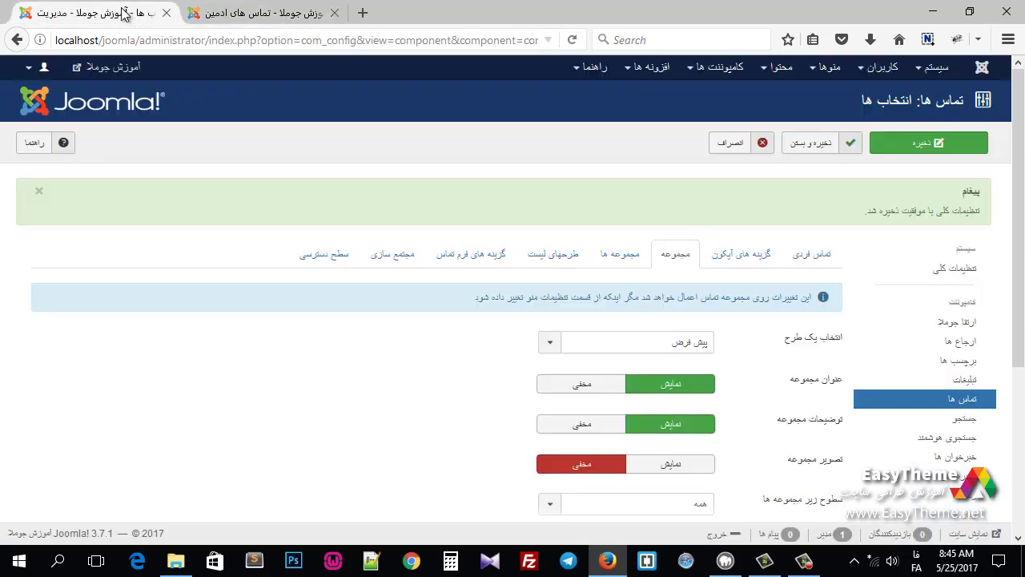
# Set تصویر مجموعه to نمایش in the category options, save, and check the reloaded تماس های ادمین page.
pyautogui.scroll(-3, 624, 361)
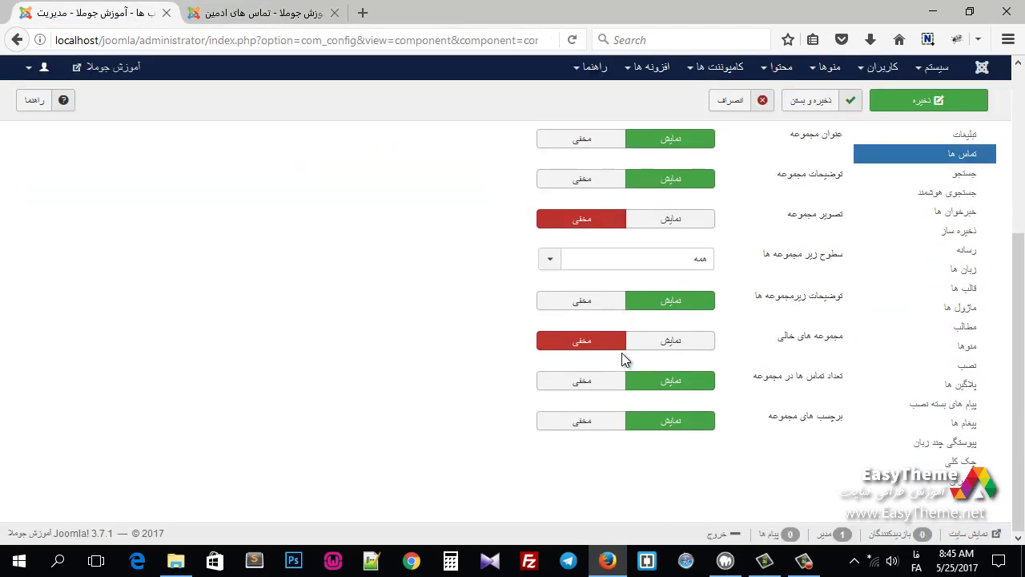
pyautogui.click(659, 225)
pyautogui.click(886, 104)
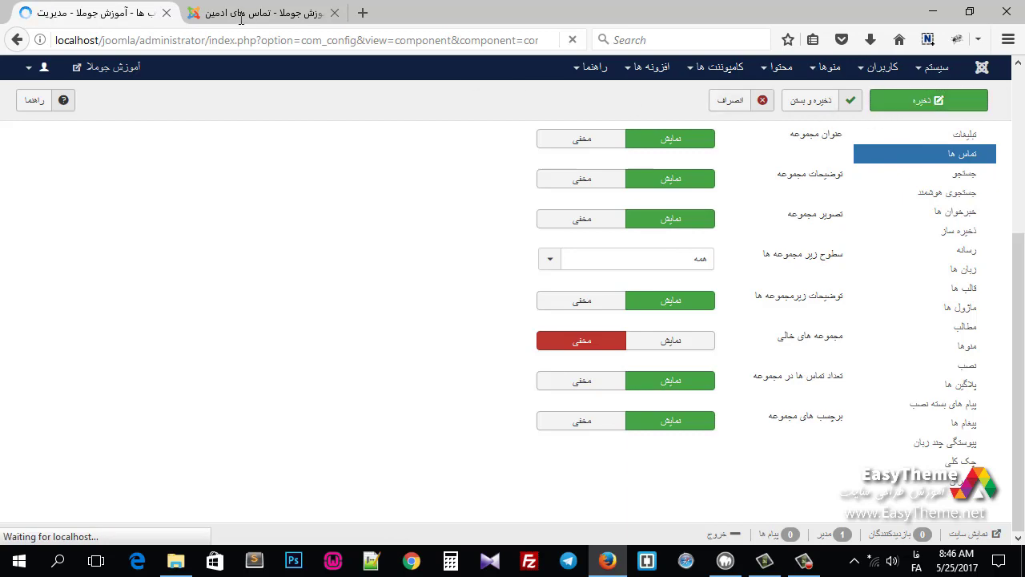
pyautogui.click(255, 14)
pyautogui.click(573, 40)
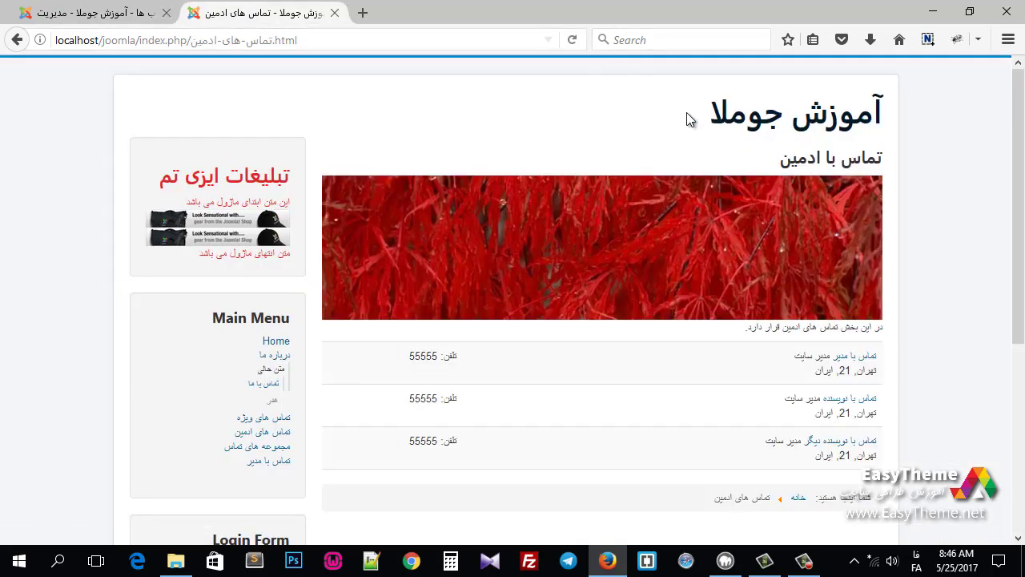
# Review the remaining مجموعه options, such as empty categories, contact count and tags, against the public تماس های ادمین page.
pyautogui.click(88, 13)
pyautogui.scroll(-5, 509, 361)
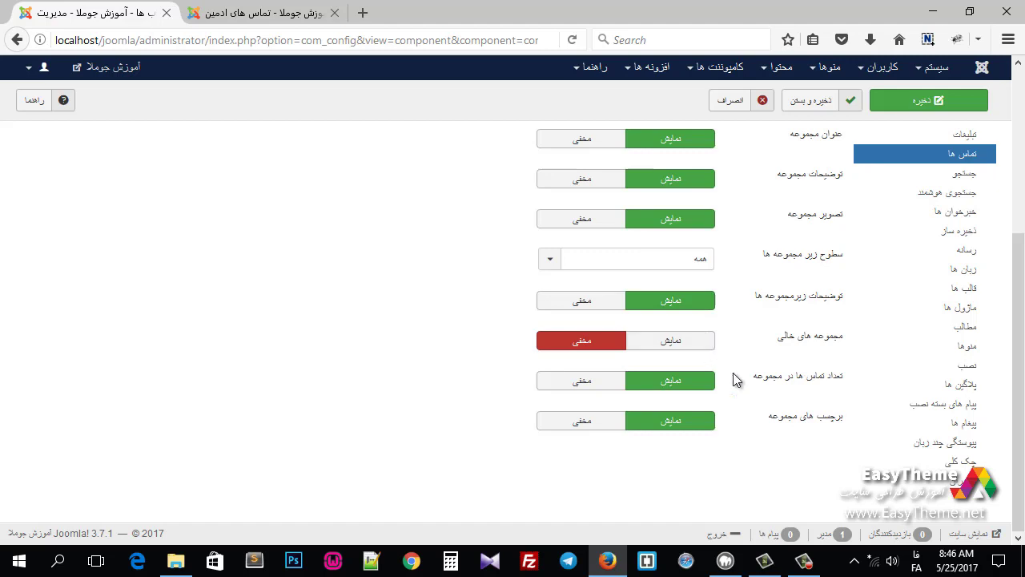
pyautogui.click(272, 14)
pyautogui.scroll(-3, 466, 279)
pyautogui.scroll(1, 470, 280)
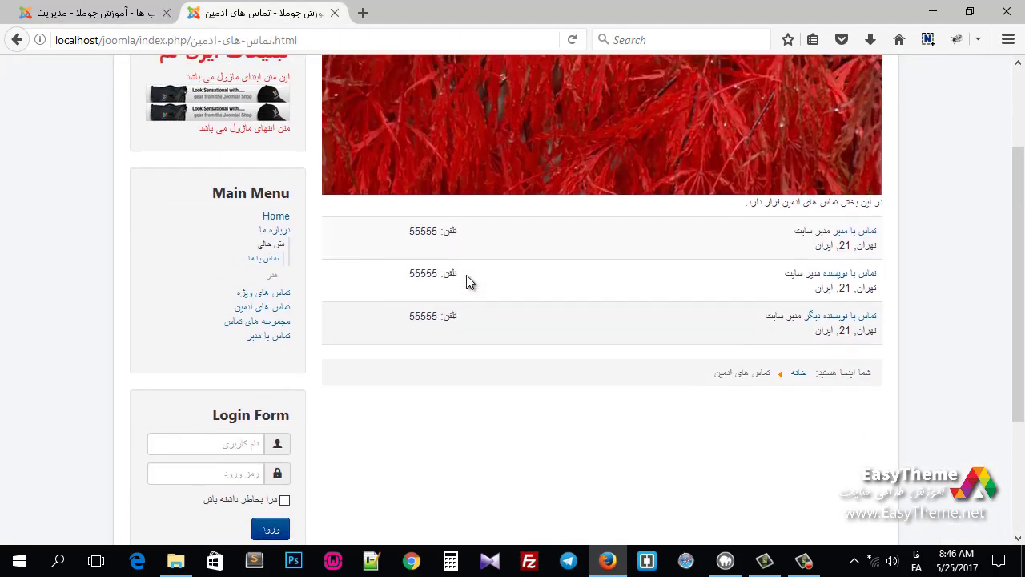
pyautogui.scroll(1, 468, 280)
pyautogui.click(100, 11)
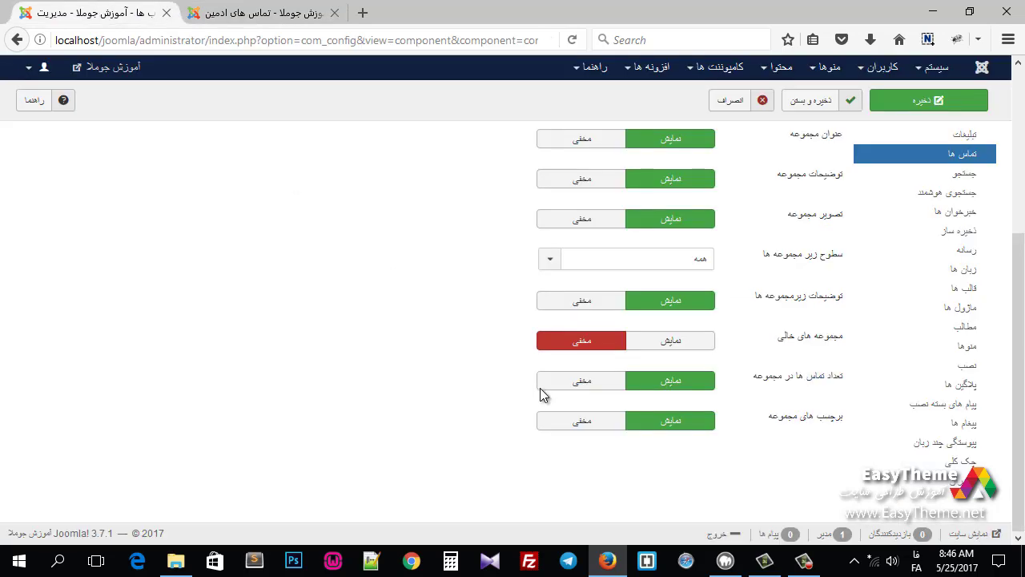
# Open the مجموعه ها options, and bring up the مجموعه های تماس page on the public site for comparison.
pyautogui.scroll(5, 518, 432)
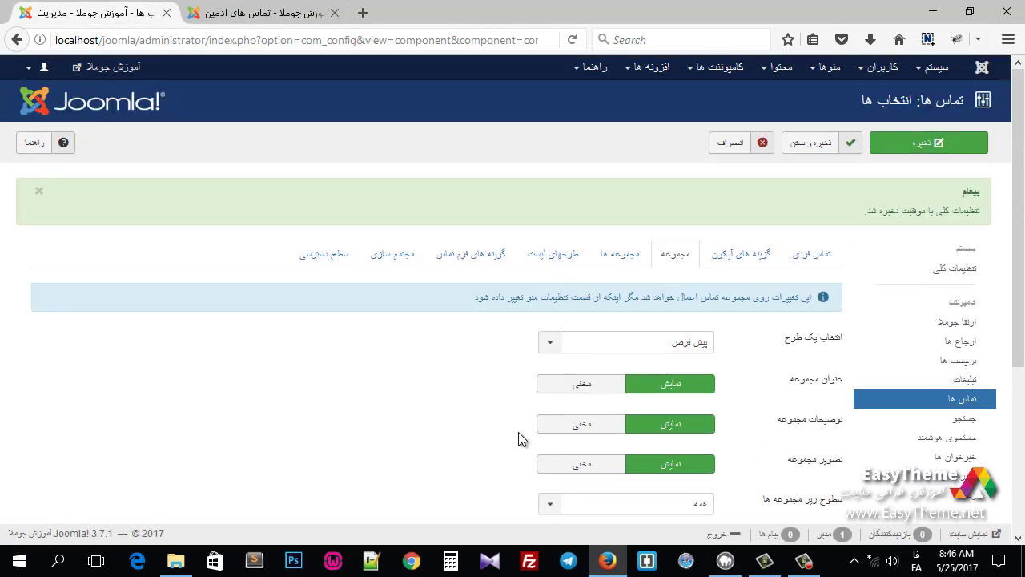
pyautogui.click(620, 253)
pyautogui.scroll(-1, 489, 424)
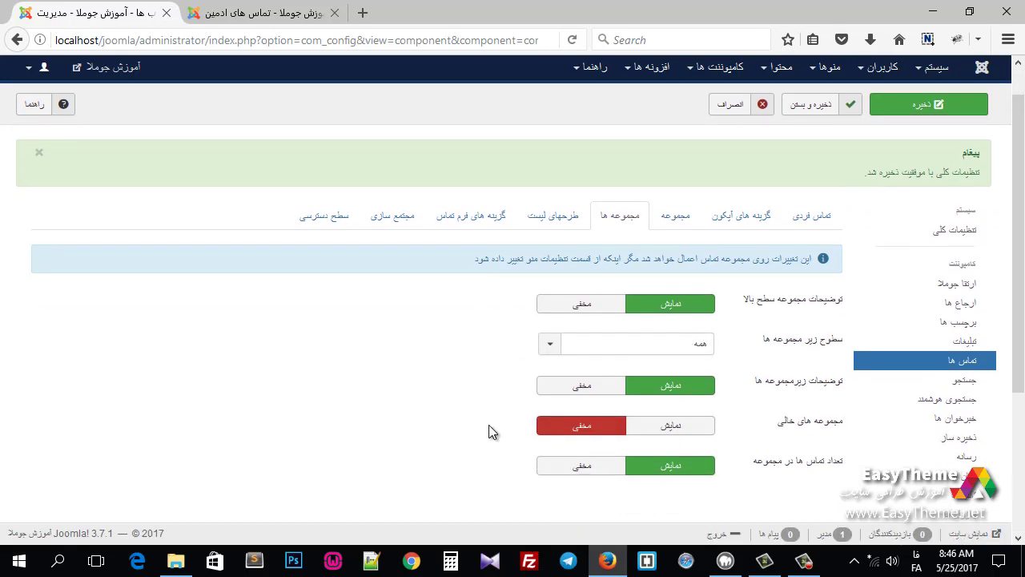
pyautogui.click(268, 12)
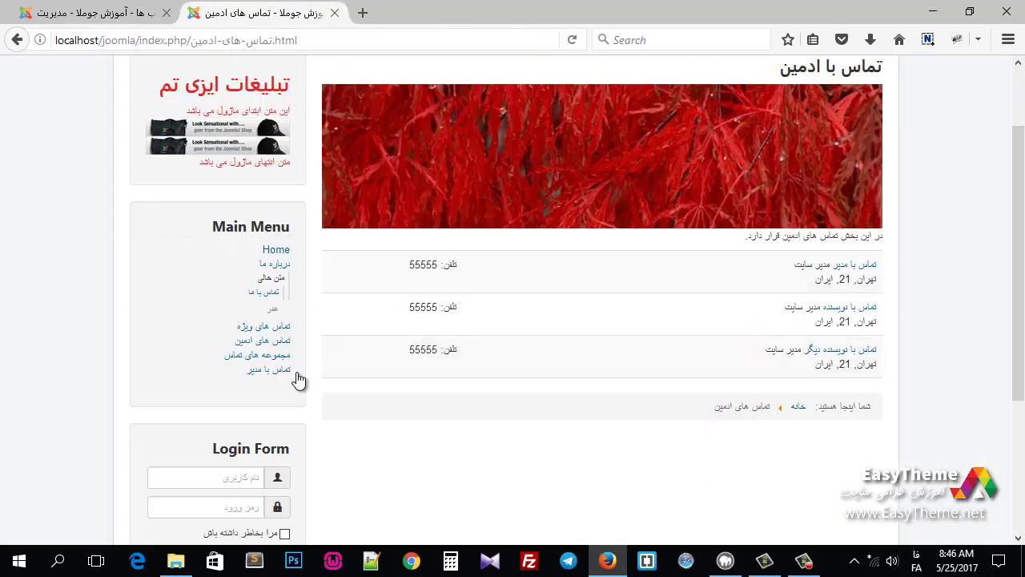
pyautogui.click(256, 356)
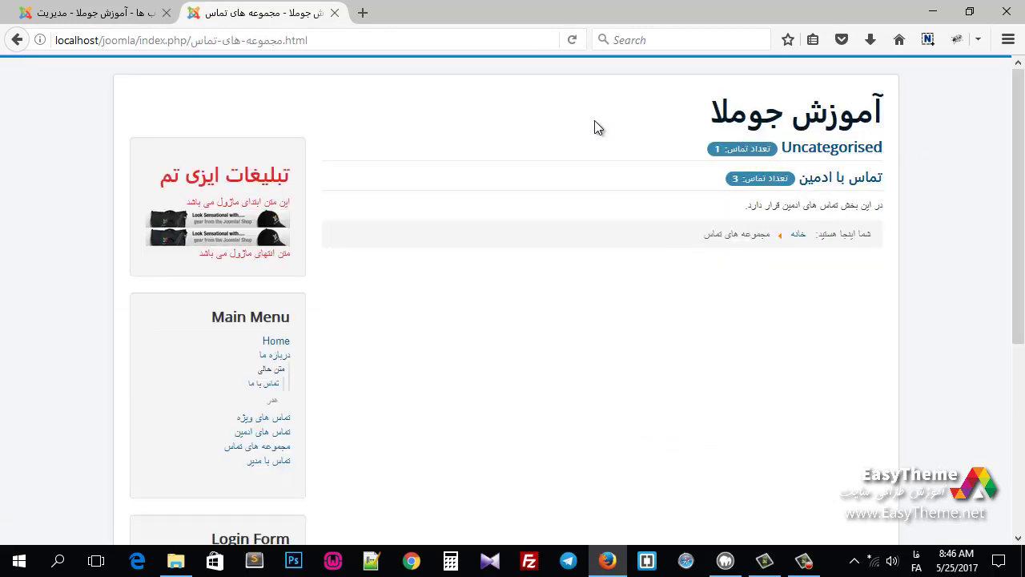
# Set توضیحات مجموعه سطح بالا to مخفی, save the options, and reload the public مجموعه های تماس page.
pyautogui.hotkey('ctrl', 'Tab')
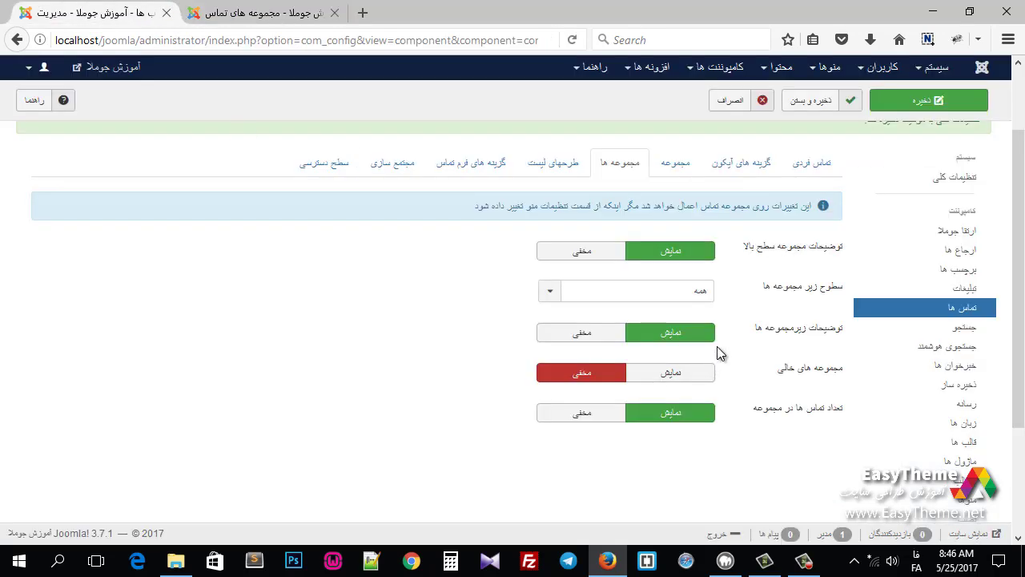
pyautogui.click(577, 255)
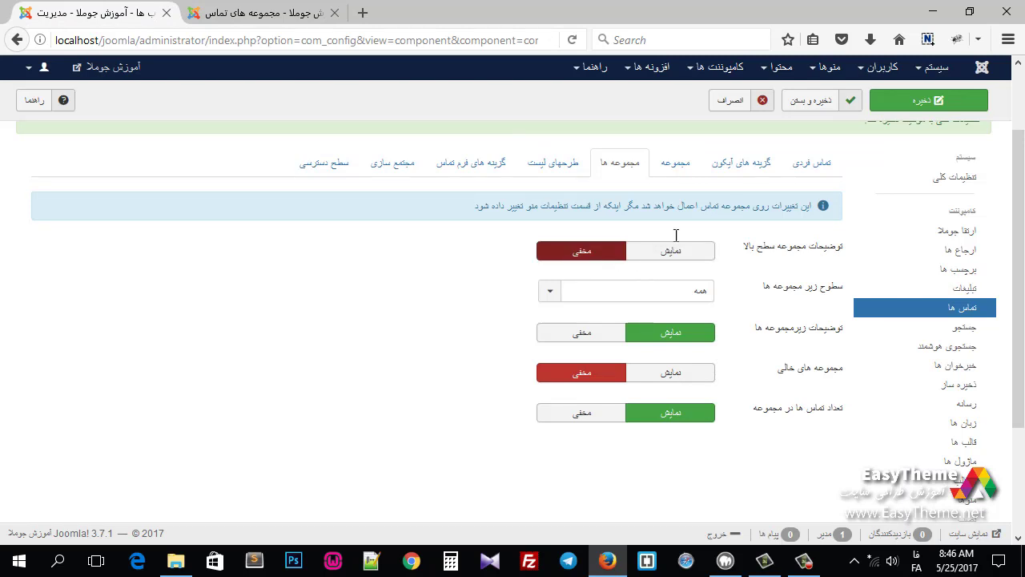
pyautogui.click(886, 107)
pyautogui.click(269, 16)
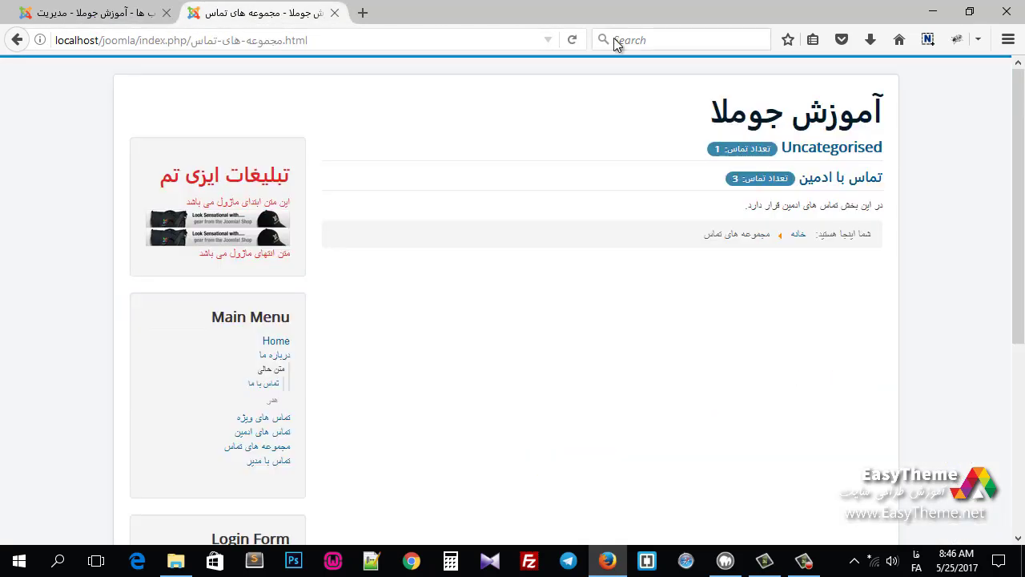
pyautogui.click(572, 39)
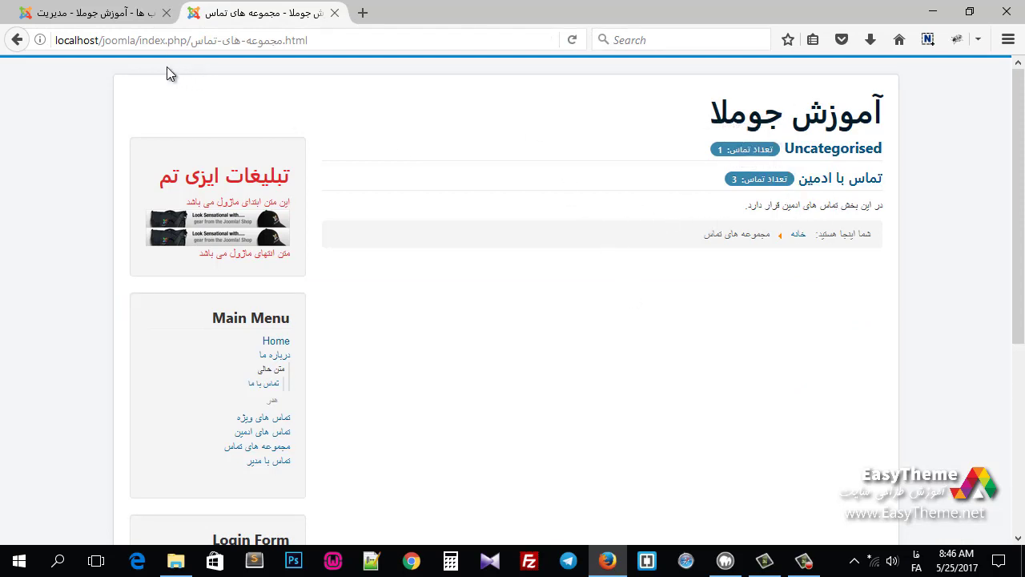
# Set توضیحات زیرمجموعه ها to مخفی, save the options, and check the reloaded مجموعه های تماس page.
pyautogui.click(96, 13)
pyautogui.scroll(-3, 469, 361)
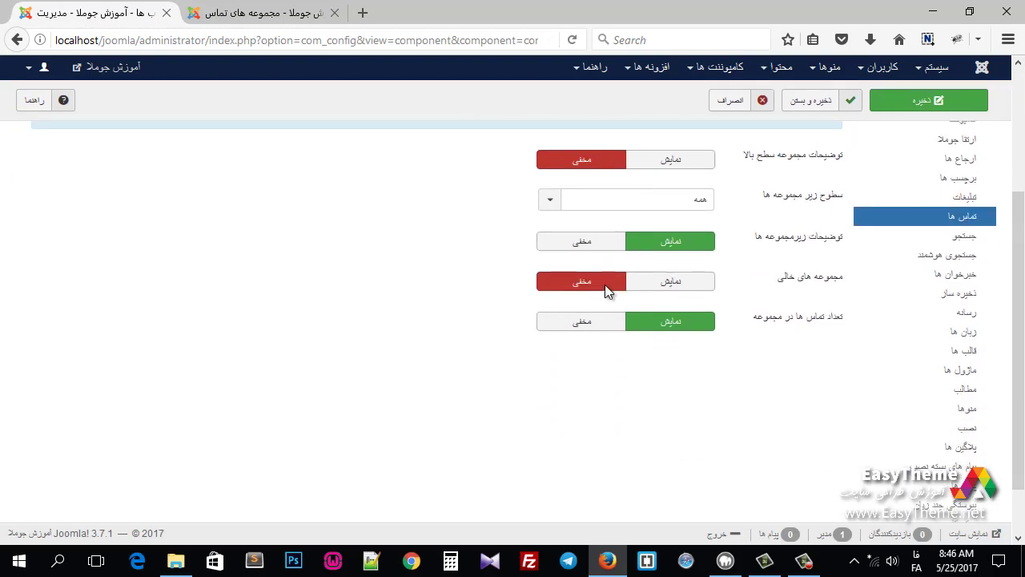
pyautogui.click(585, 249)
pyautogui.click(921, 101)
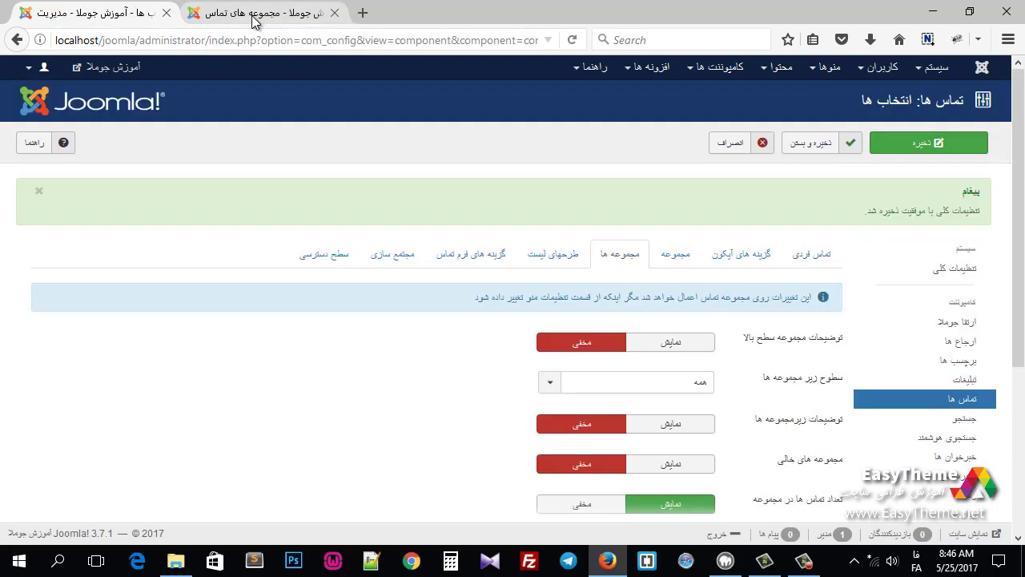
pyautogui.click(253, 14)
pyautogui.click(572, 40)
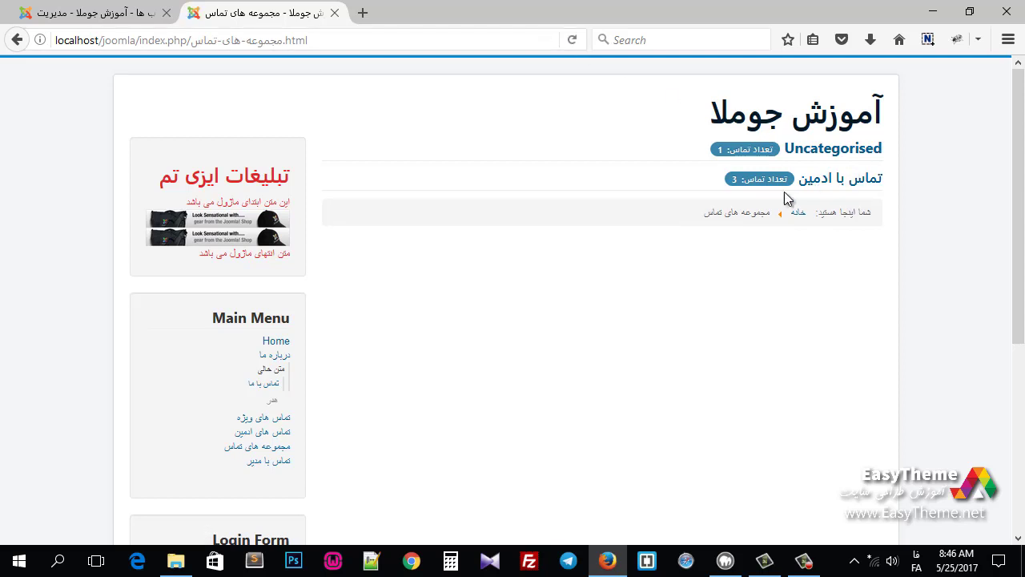
# Compare the contact counts on the public page, set تعداد تماس ها در مجموعه to مخفی, save, and reload the page.
pyautogui.click(96, 13)
pyautogui.scroll(-3, 335, 347)
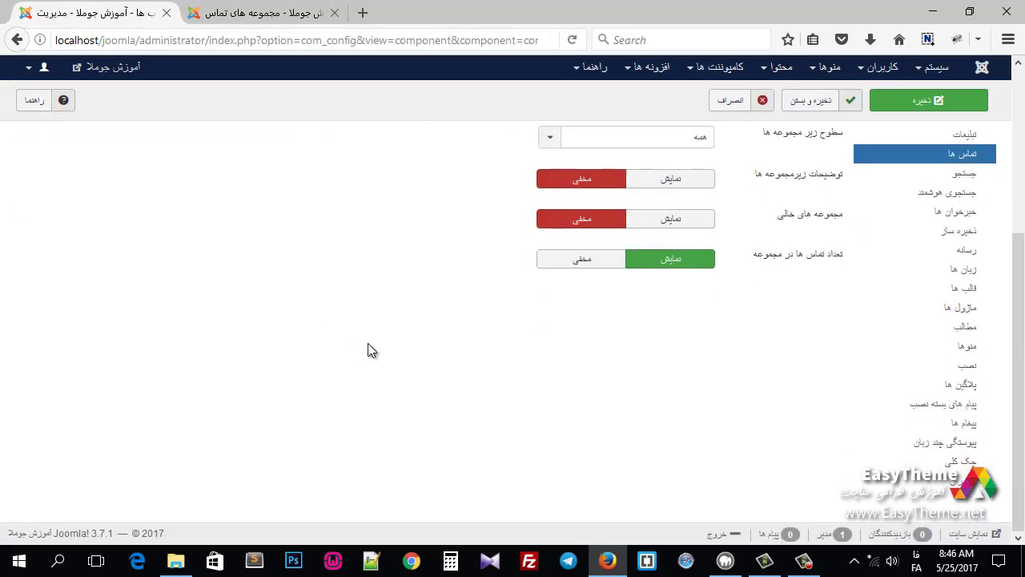
pyautogui.click(264, 12)
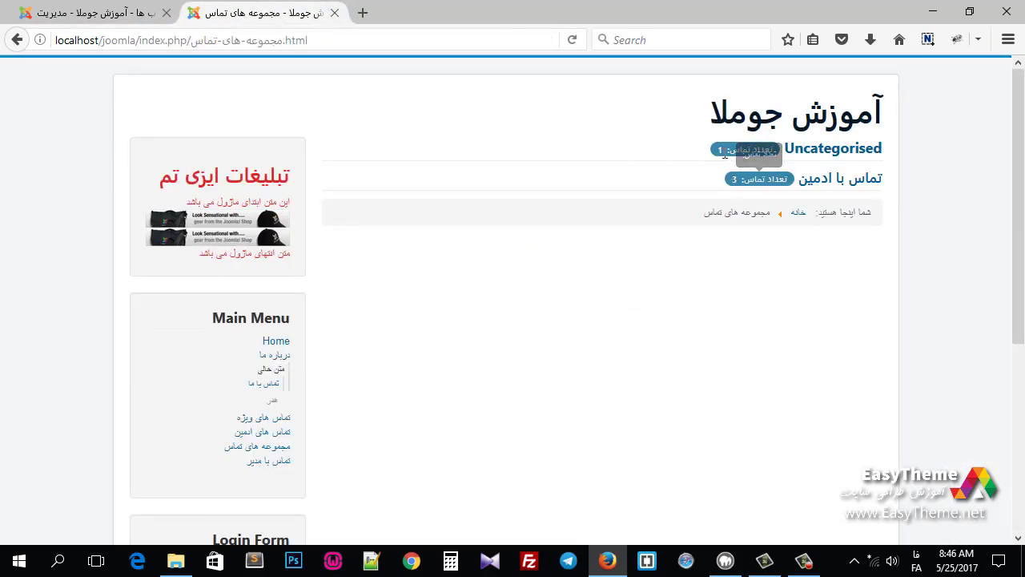
pyautogui.click(136, 10)
pyautogui.click(582, 258)
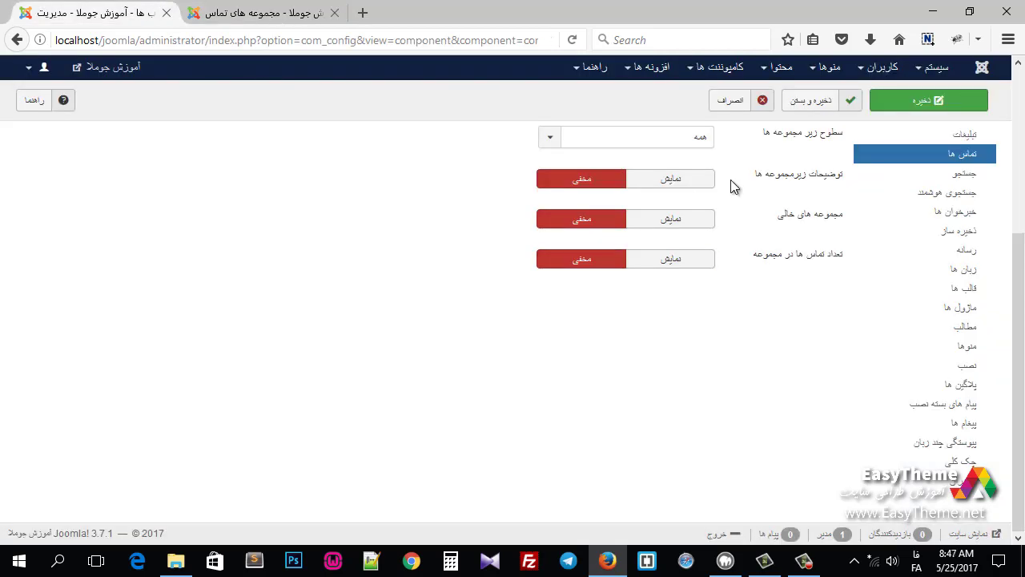
pyautogui.click(905, 101)
pyautogui.click(201, 17)
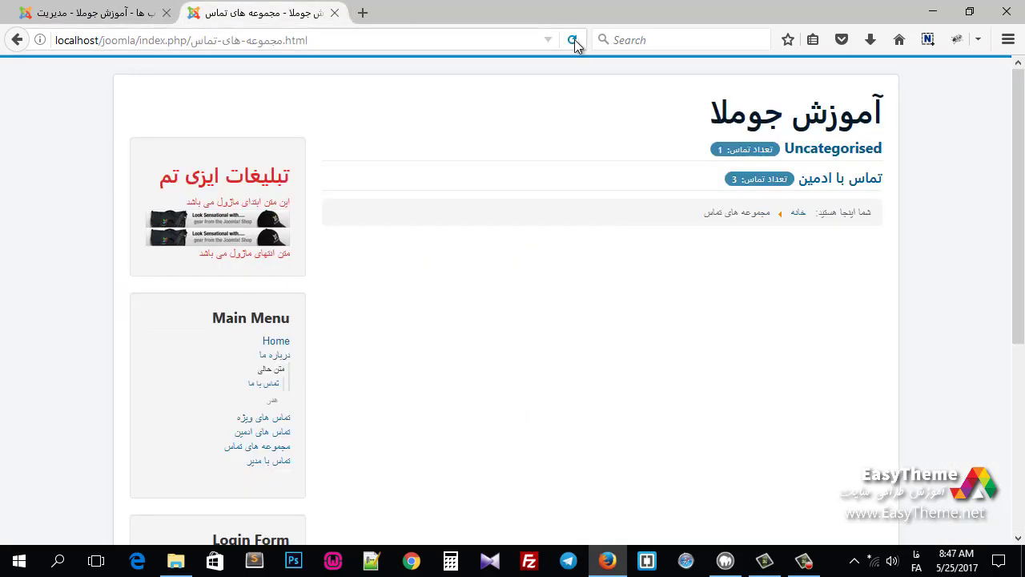
pyautogui.click(573, 41)
# Open the طرحهای لیست options, and bring up the تماس های ویژه page on the public site.
pyautogui.click(84, 14)
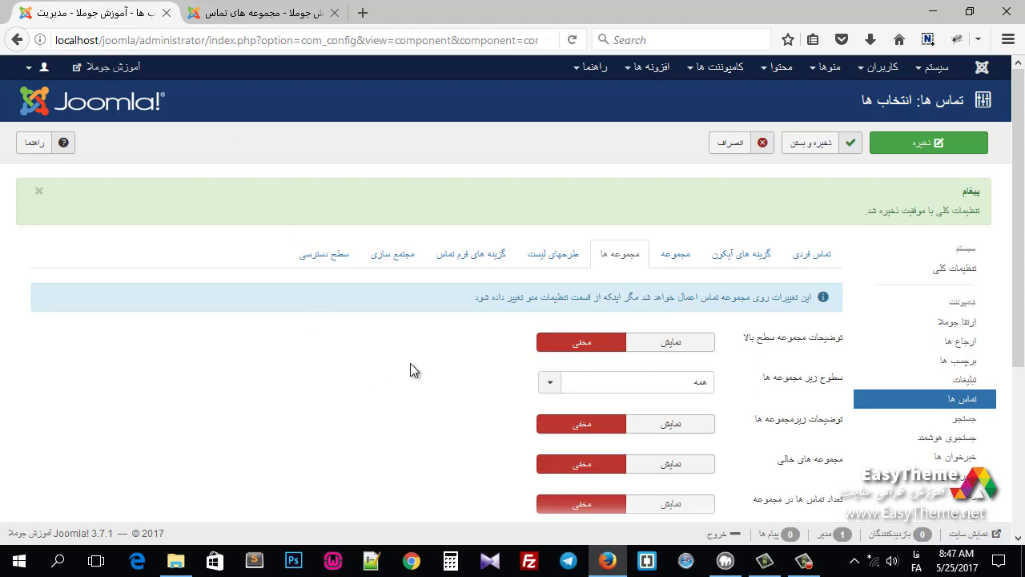
pyautogui.click(553, 253)
pyautogui.click(265, 12)
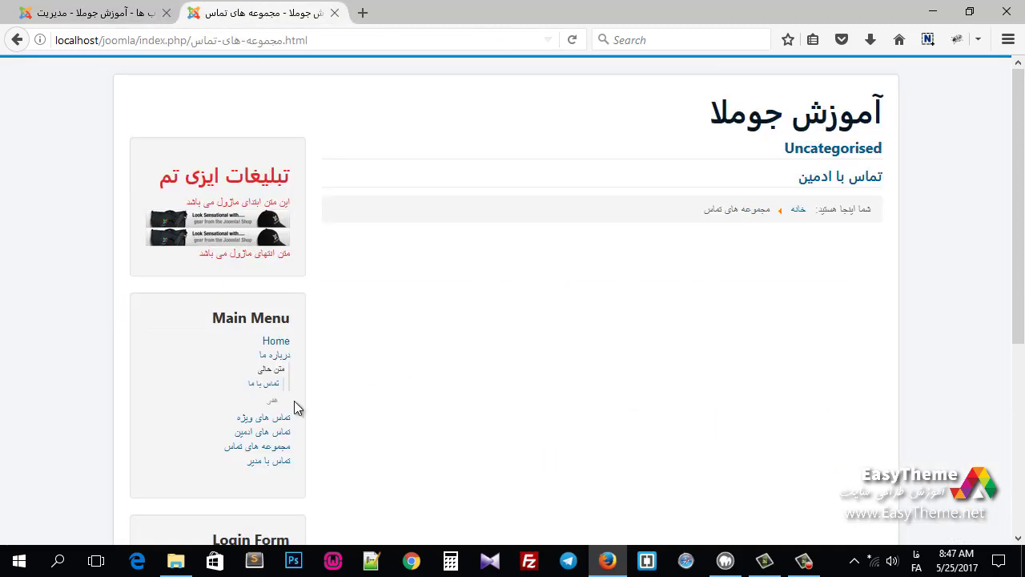
pyautogui.click(269, 417)
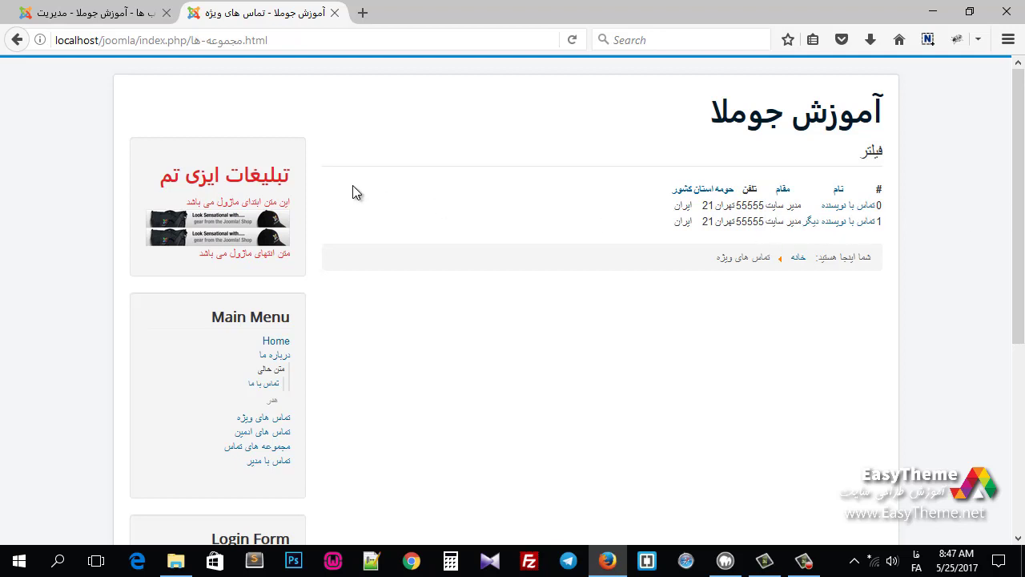
# Set فیلد فیلتر to نمایش in the list layout options, save, and check the reloaded تماس های ویژه page.
pyautogui.click(120, 13)
pyautogui.scroll(-3, 619, 354)
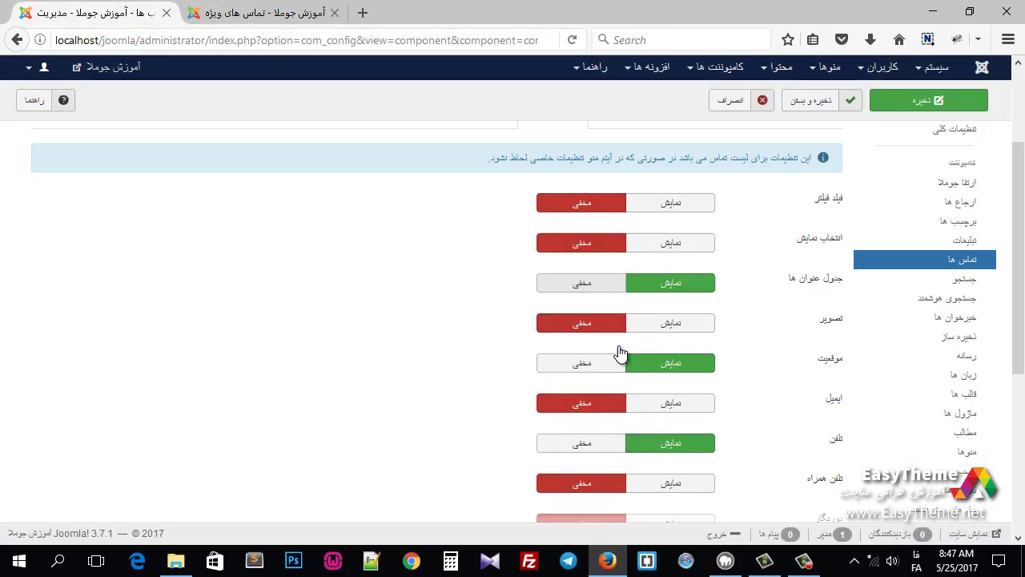
pyautogui.scroll(2, 619, 354)
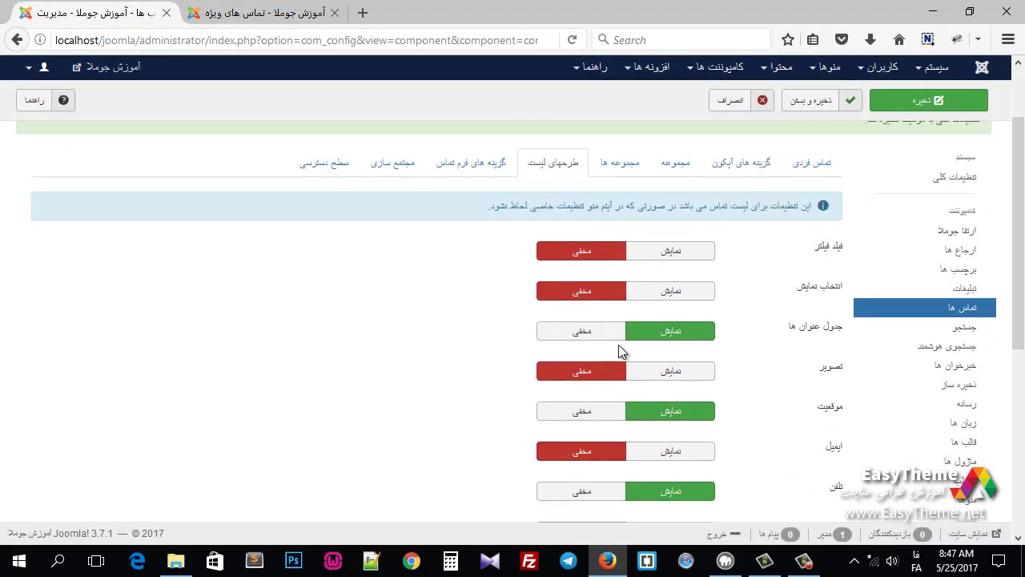
pyautogui.click(657, 261)
pyautogui.click(917, 100)
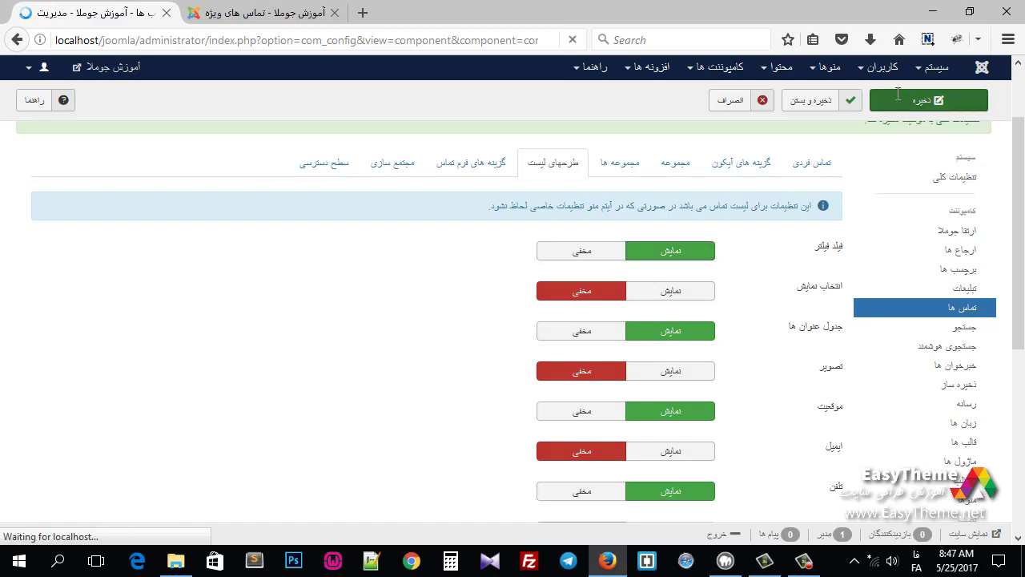
pyautogui.click(252, 14)
pyautogui.click(573, 40)
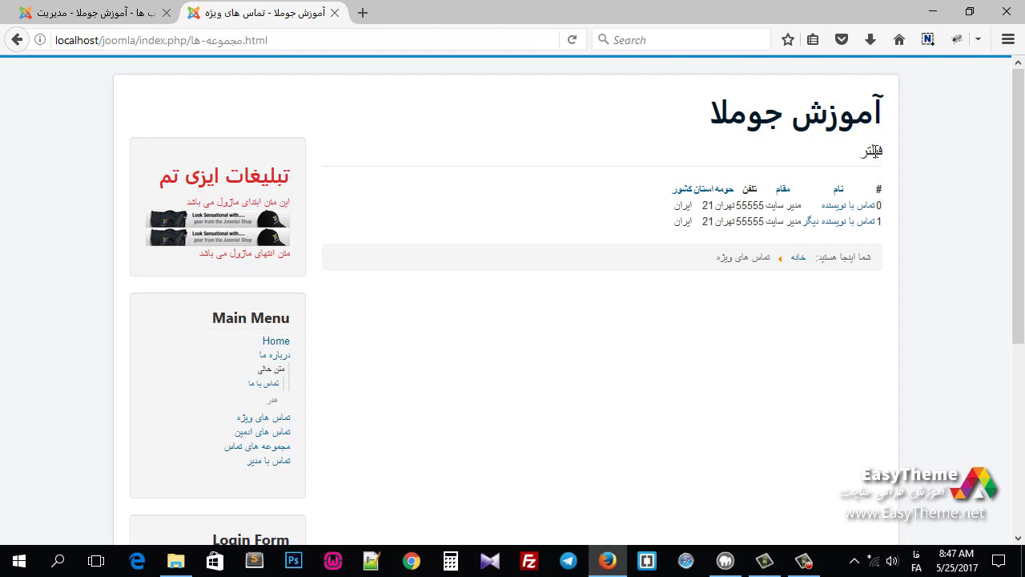
# Set انتخاب نمایش to نمایش, save, and examine the display-number choices on the reloaded تماس های ویژه page.
pyautogui.click(88, 12)
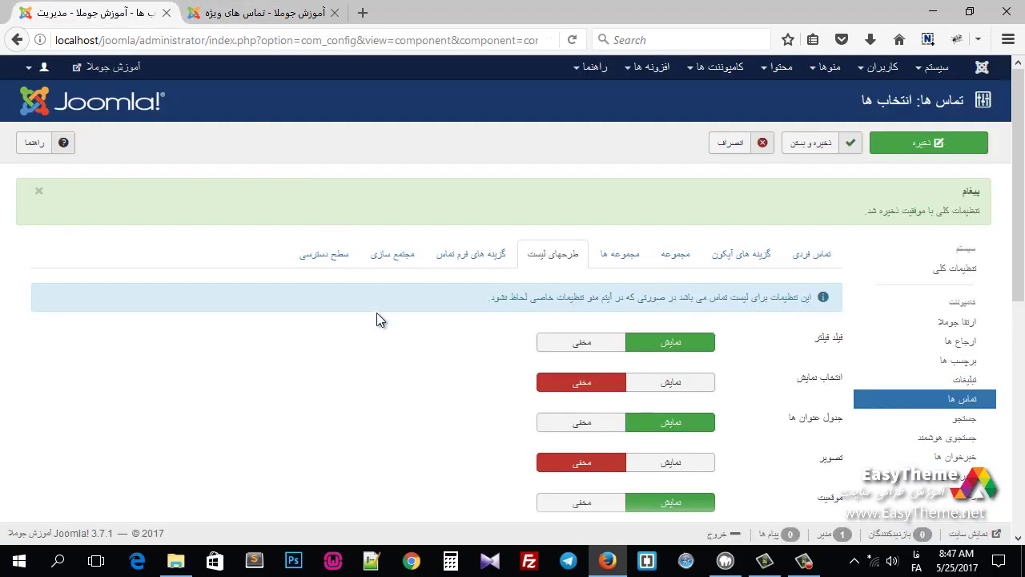
pyautogui.scroll(-4, 409, 312)
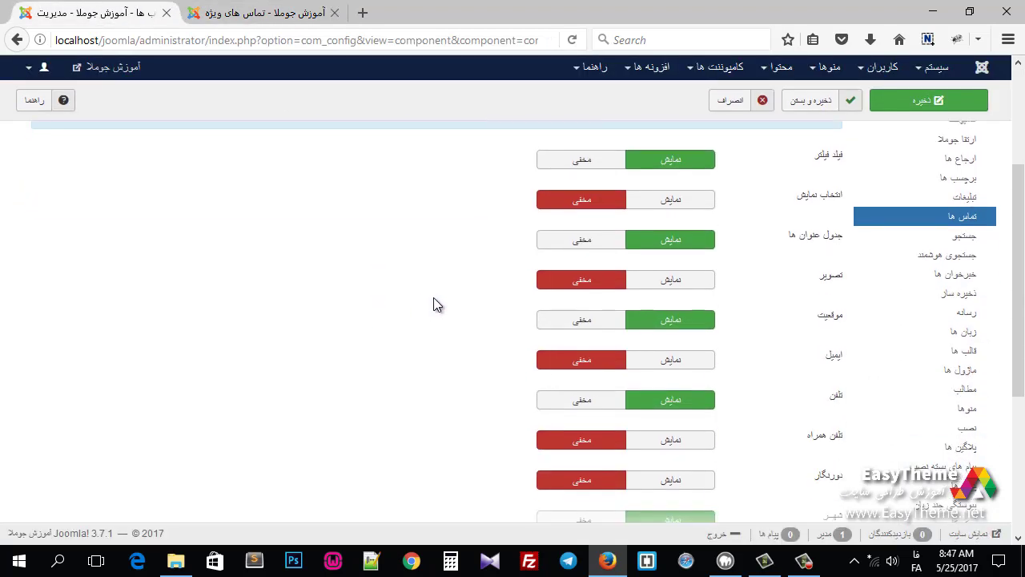
pyautogui.click(677, 202)
pyautogui.click(896, 106)
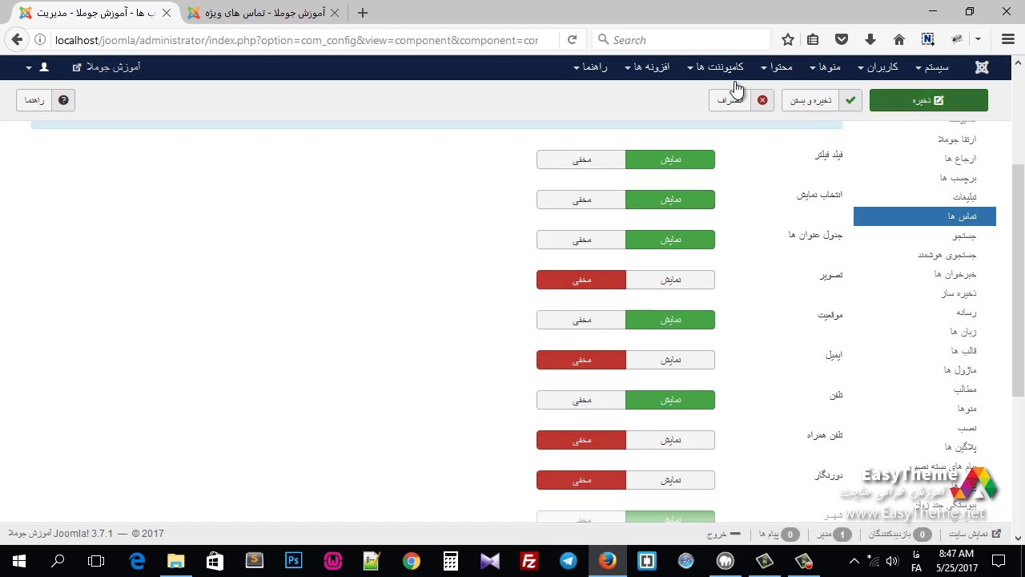
pyautogui.click(272, 16)
pyautogui.click(574, 40)
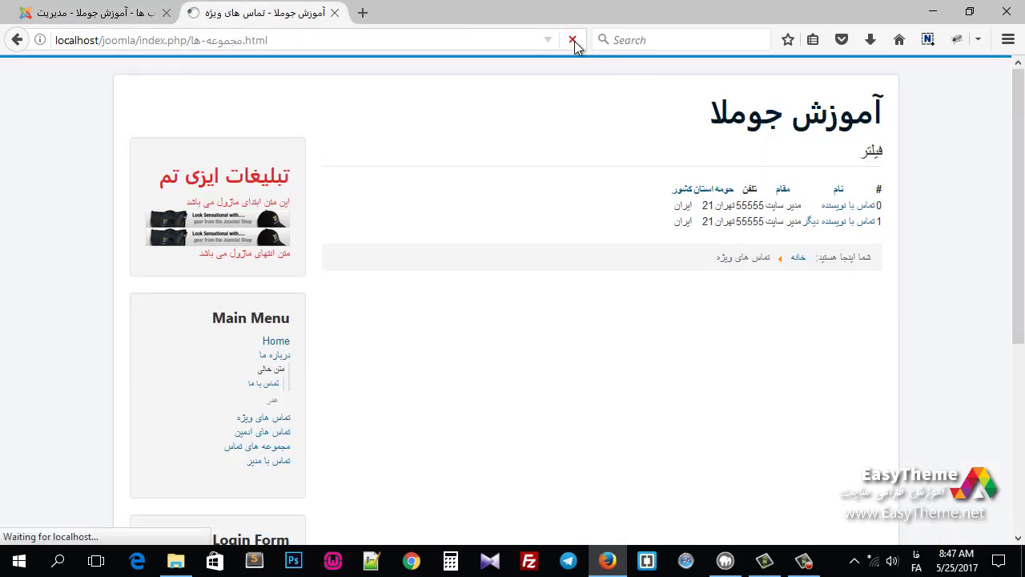
pyautogui.click(807, 193)
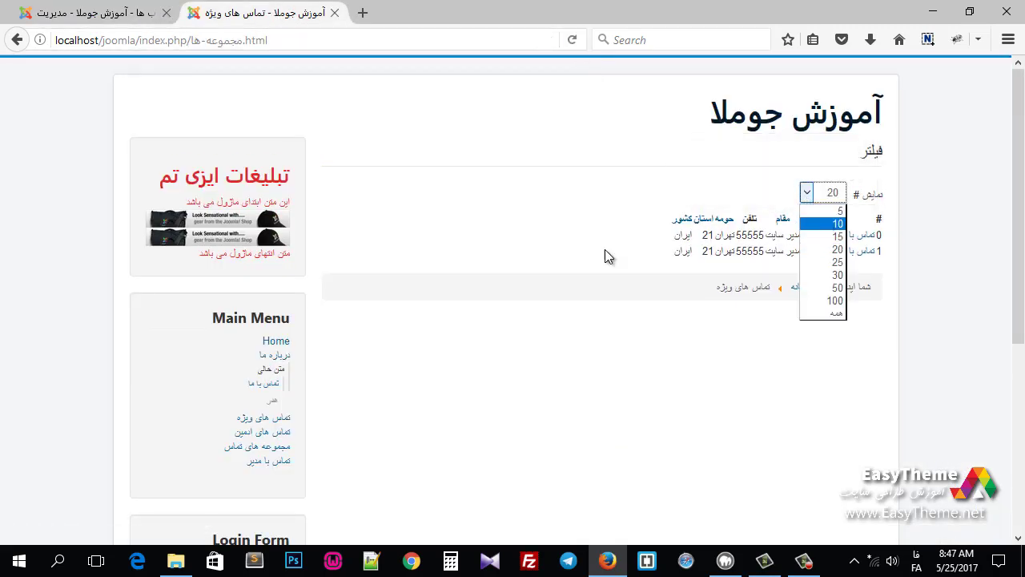
pyautogui.click(459, 188)
# Set تصویر to نمایش in the list layout options, save, and reload the تماس های ویژه page.
pyautogui.click(124, 12)
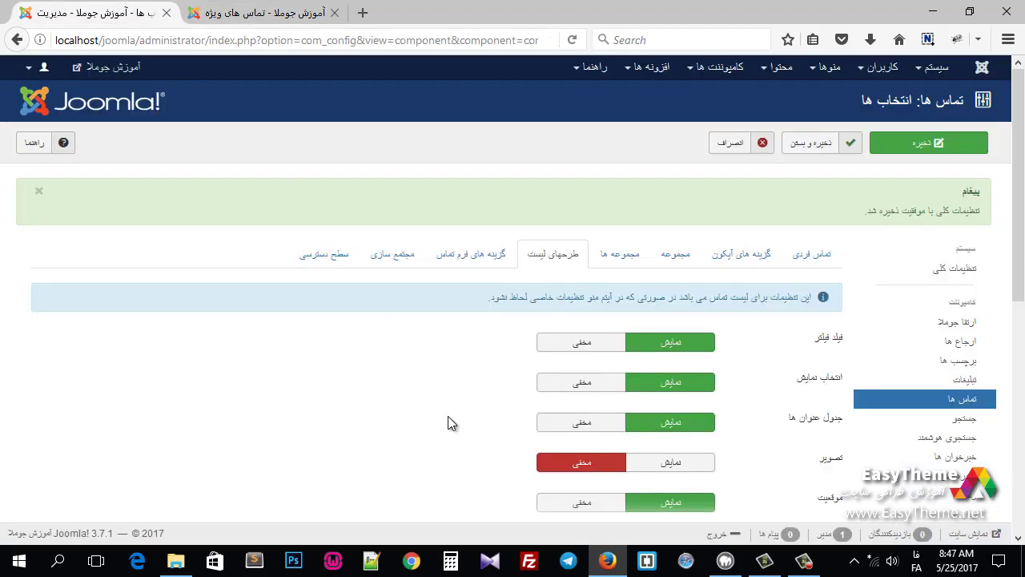
pyautogui.scroll(-3, 453, 401)
pyautogui.click(680, 282)
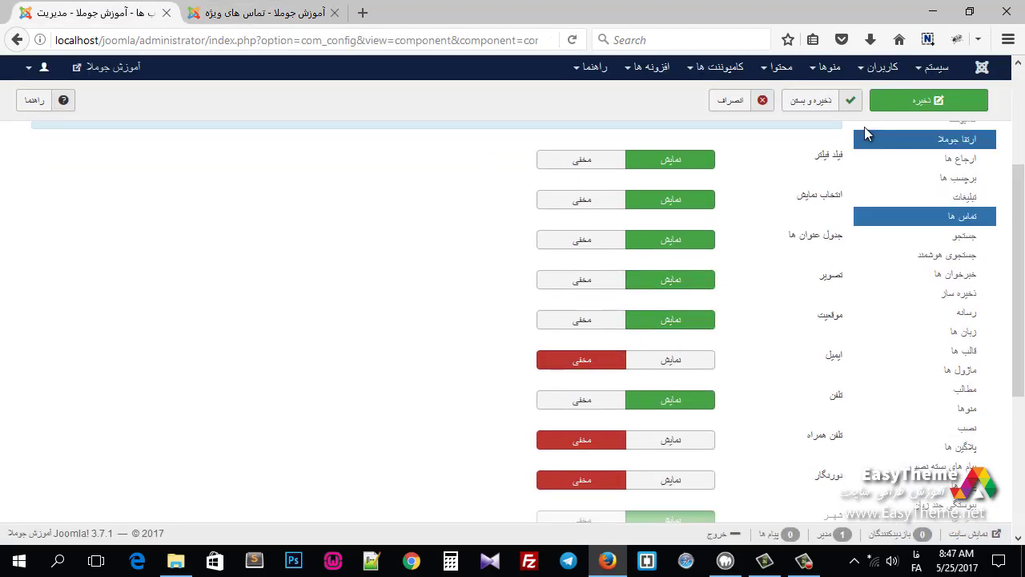
pyautogui.click(881, 103)
pyautogui.click(245, 16)
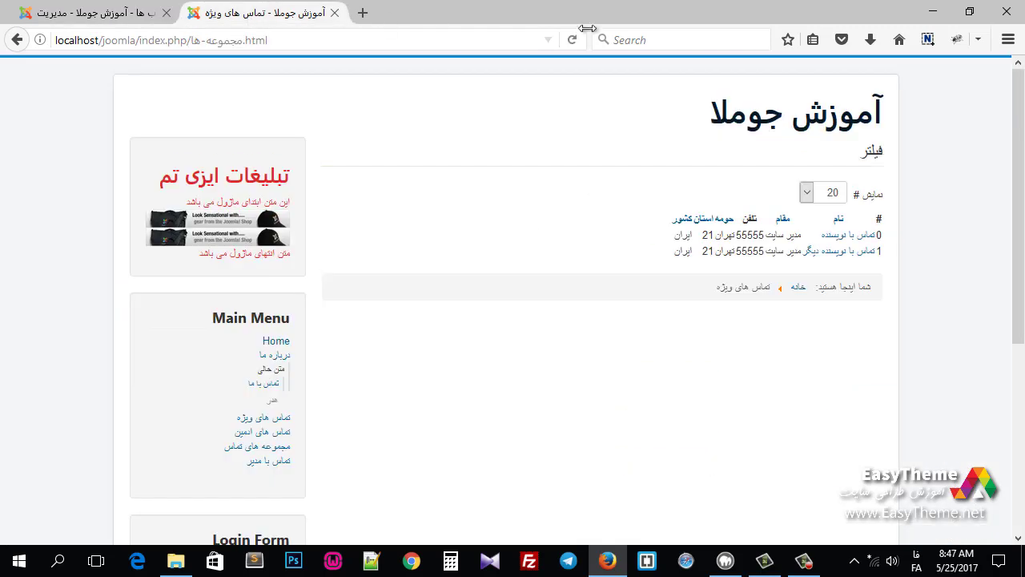
pyautogui.click(575, 40)
pyautogui.click(572, 42)
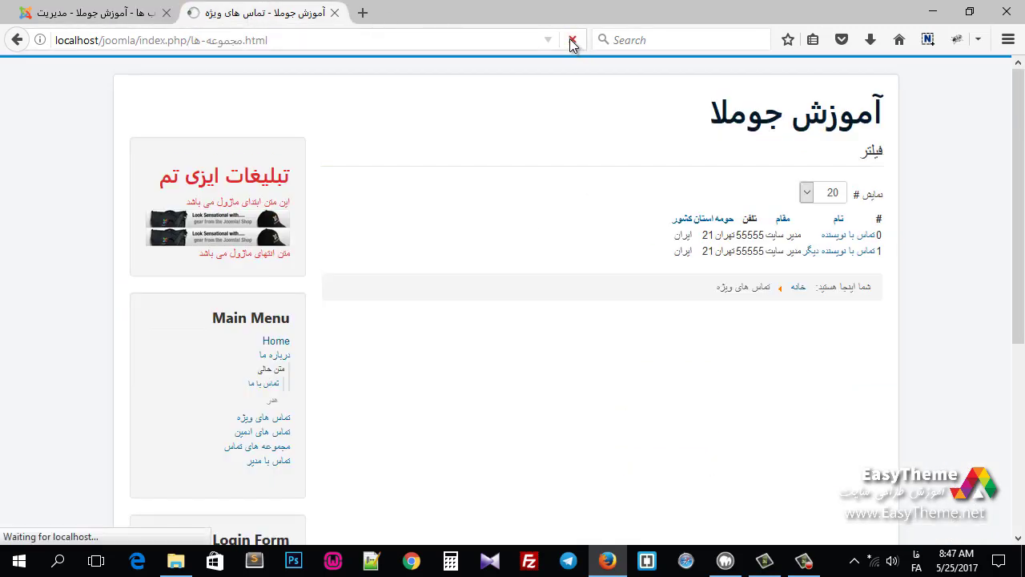
# Set ایمیل to نمایش in the list layout options, save, and check the columns on the reloaded تماس های ویژه page.
pyautogui.click(120, 14)
pyautogui.scroll(-5, 264, 282)
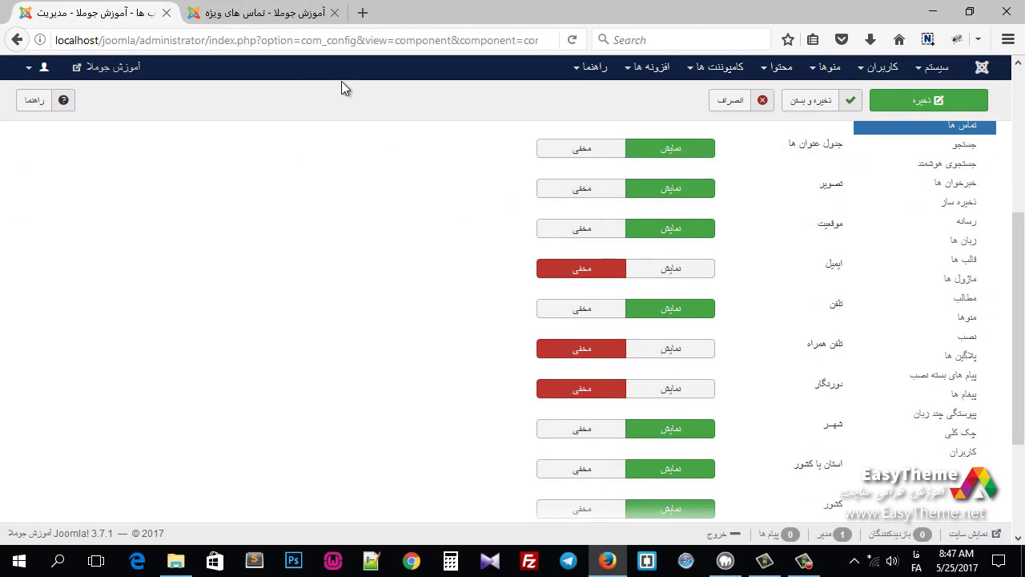
pyautogui.click(264, 13)
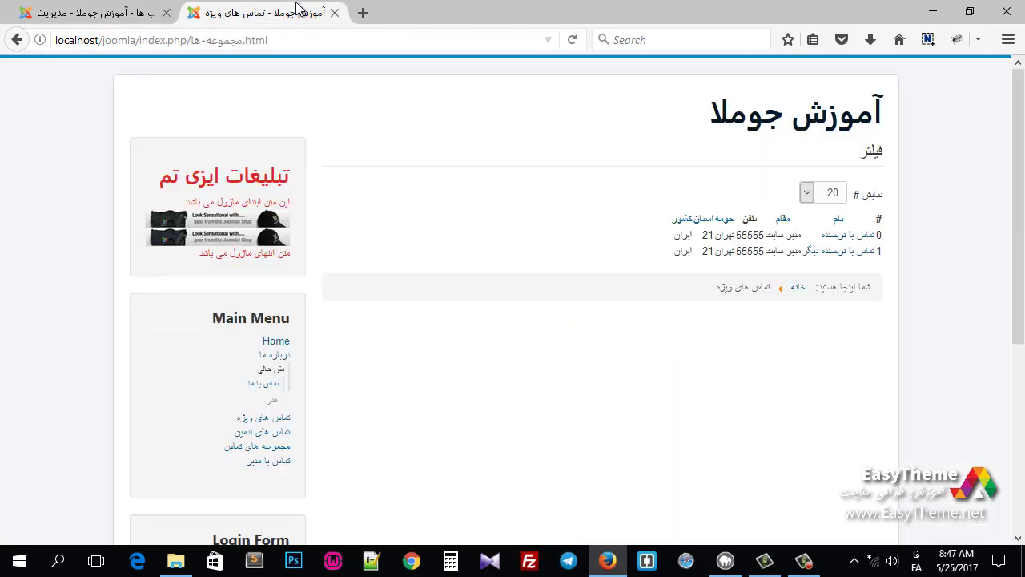
pyautogui.click(97, 7)
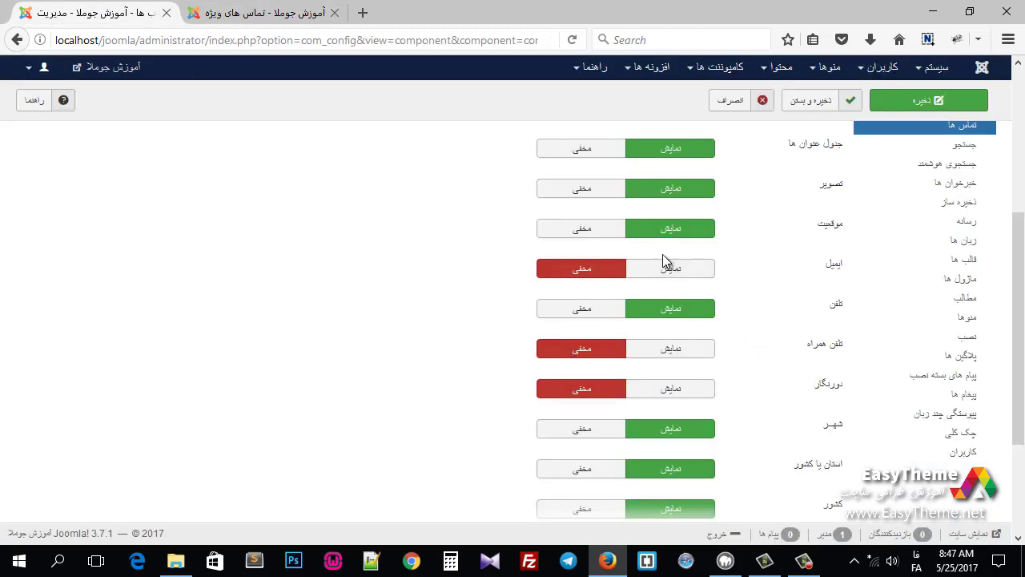
pyautogui.click(665, 262)
pyautogui.click(927, 102)
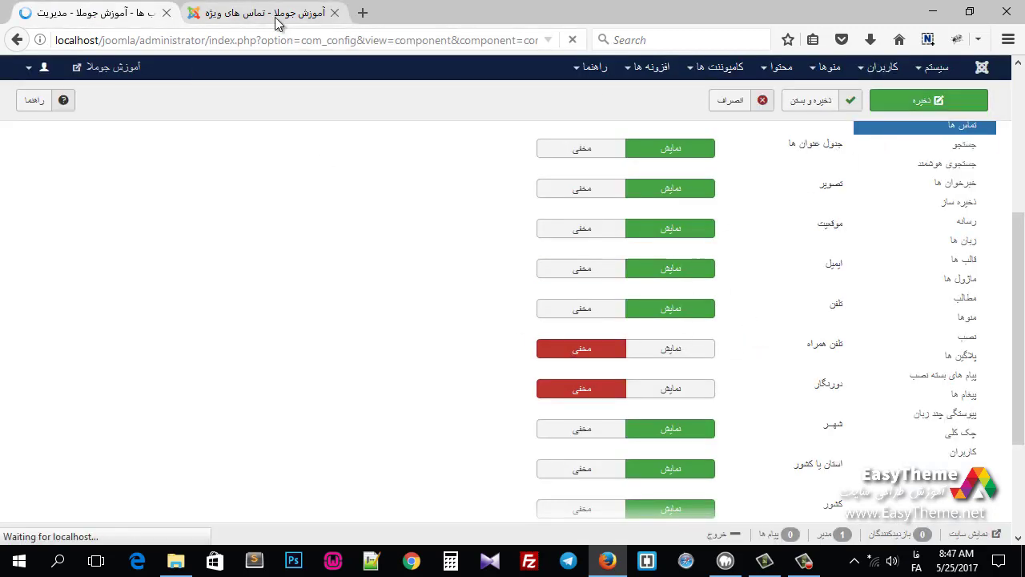
pyautogui.click(275, 22)
pyautogui.click(580, 41)
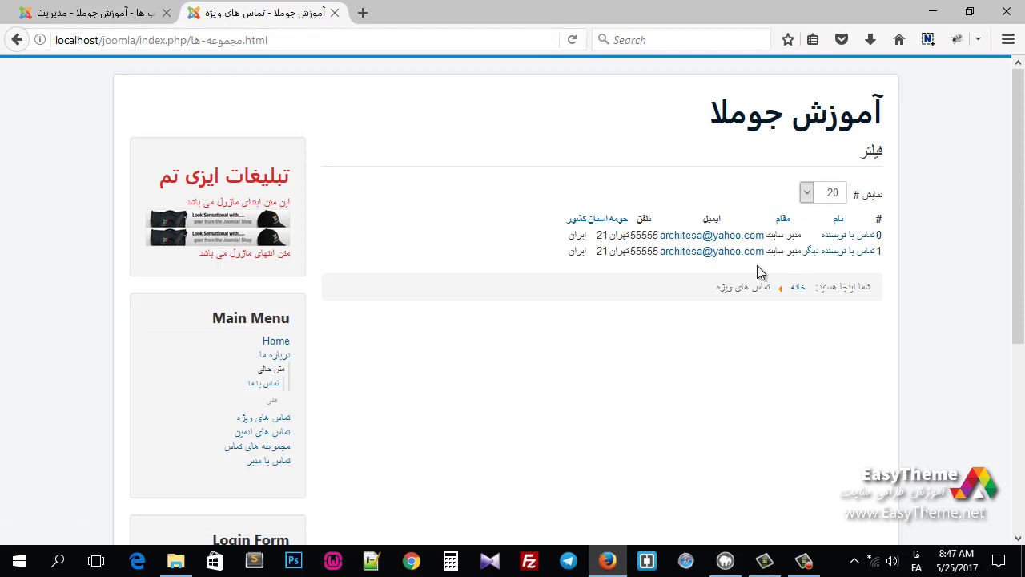
# Review the remaining list layout options and set مرتب شده بر اساس to نام.
pyautogui.click(136, 18)
pyautogui.scroll(-3, 354, 342)
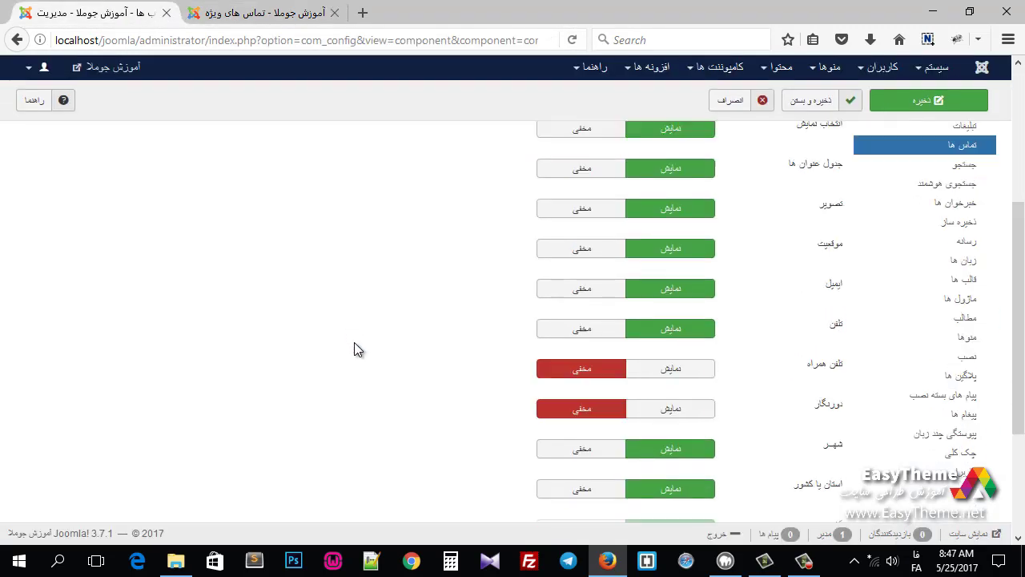
pyautogui.scroll(-2, 354, 349)
pyautogui.scroll(4, 354, 349)
pyautogui.scroll(-2, 354, 349)
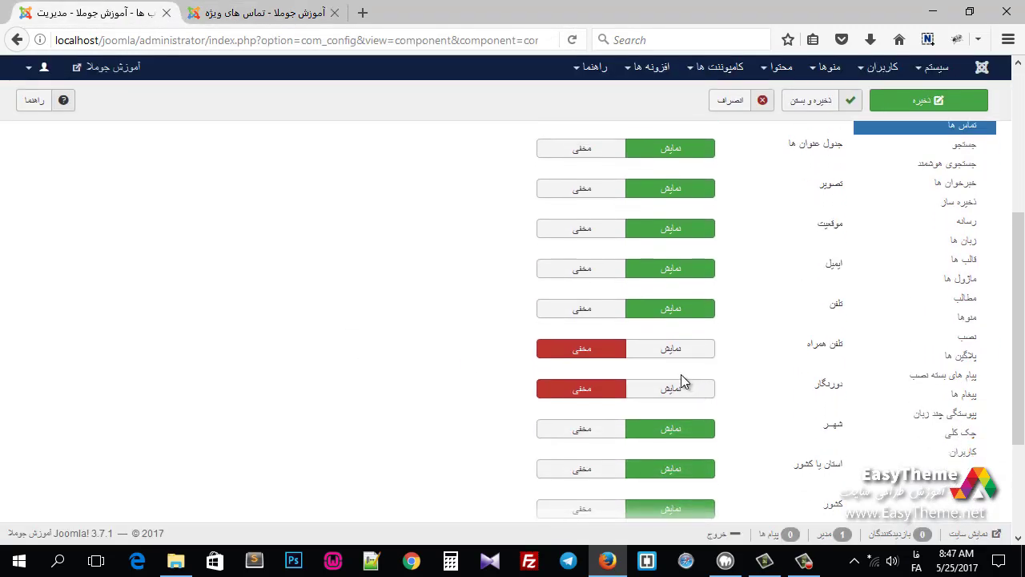
pyautogui.scroll(-3, 683, 381)
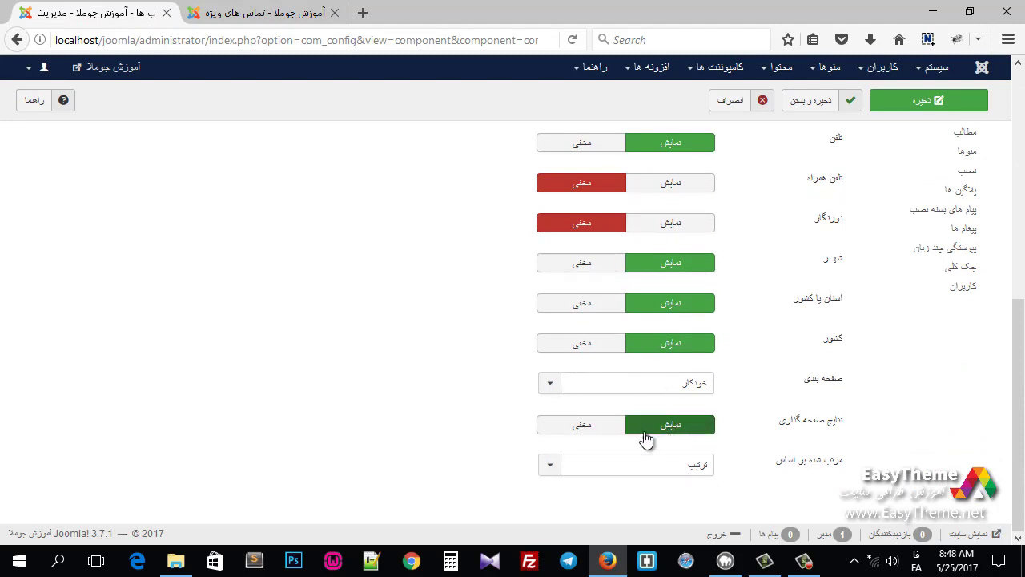
pyautogui.click(622, 474)
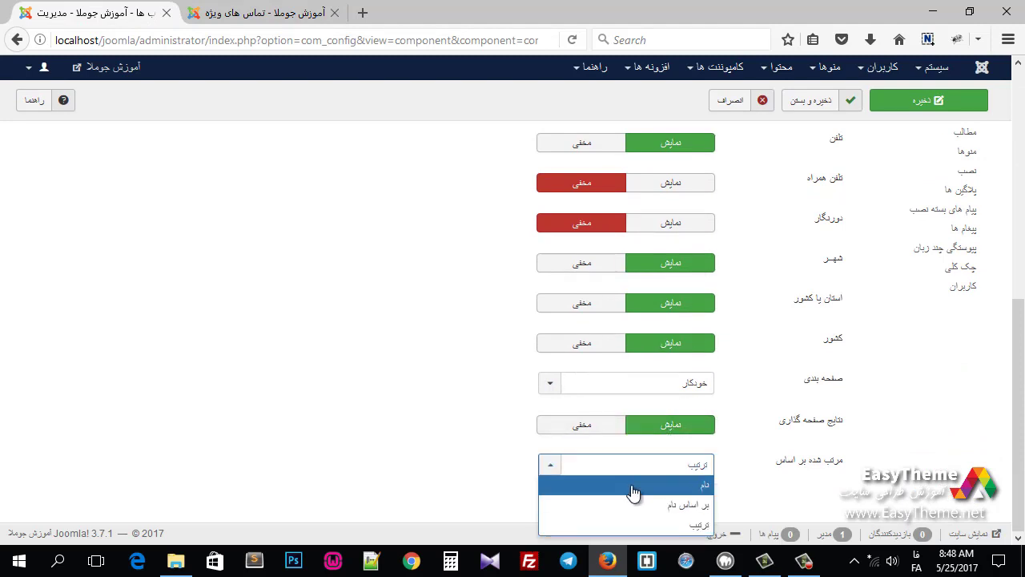
pyautogui.click(631, 484)
pyautogui.scroll(5, 578, 477)
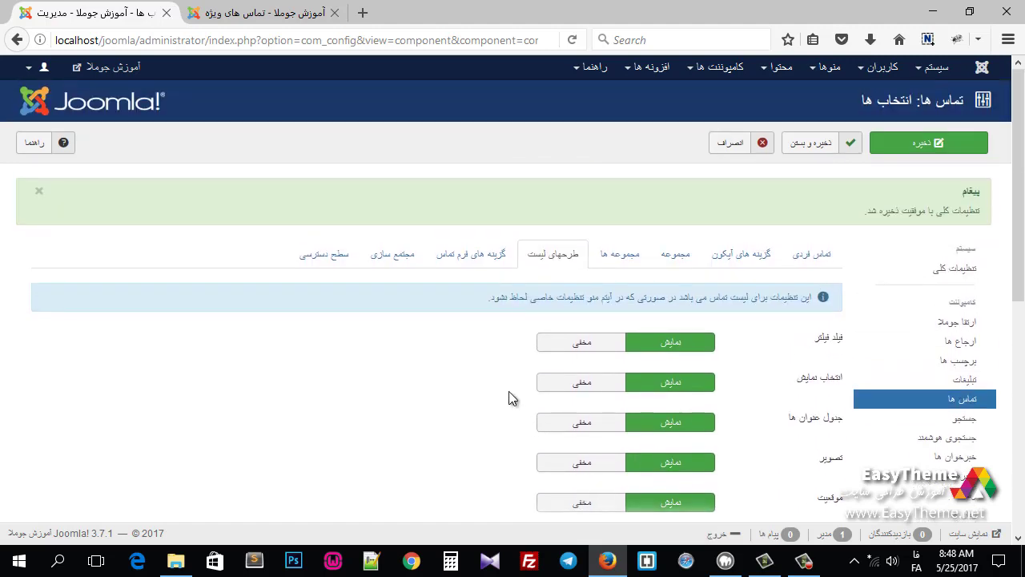
pyautogui.scroll(-2, 420, 348)
pyautogui.scroll(2, 421, 349)
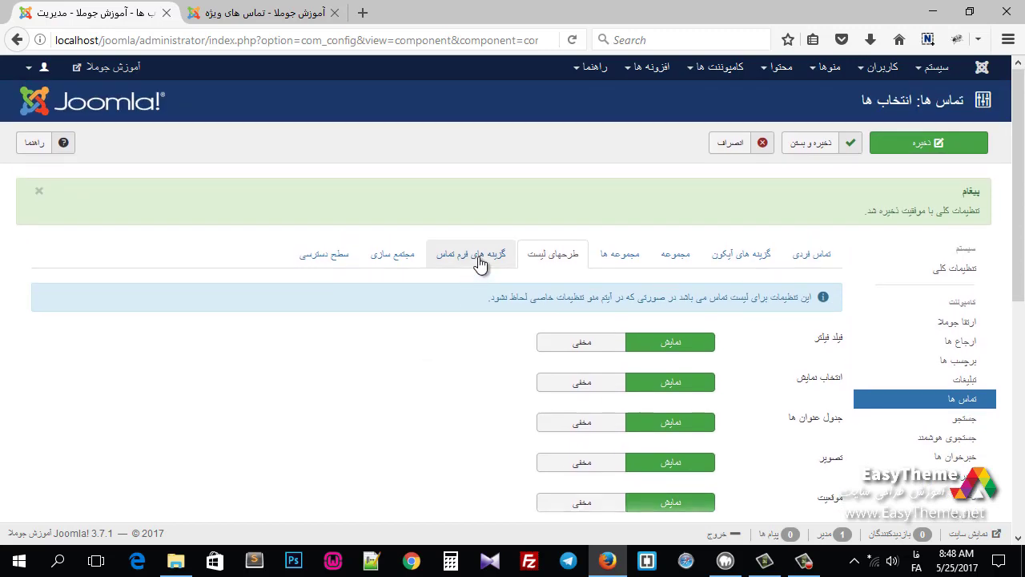
# Open the گزینه های فرم تماس options, and expand the فرم تماس section of the public تماس با مدیر page.
pyautogui.click(479, 260)
pyautogui.click(309, 13)
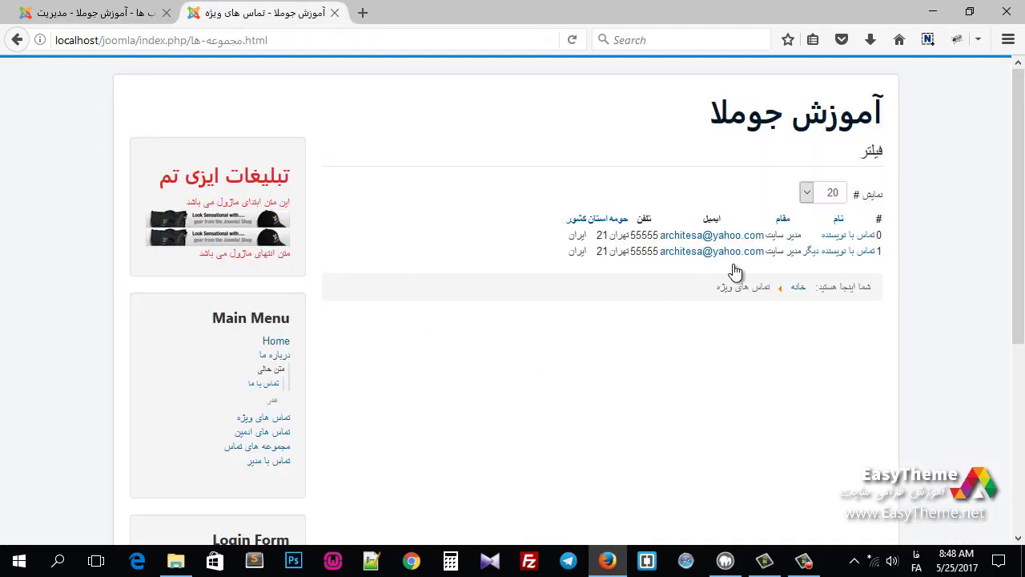
pyautogui.scroll(-3, 270, 315)
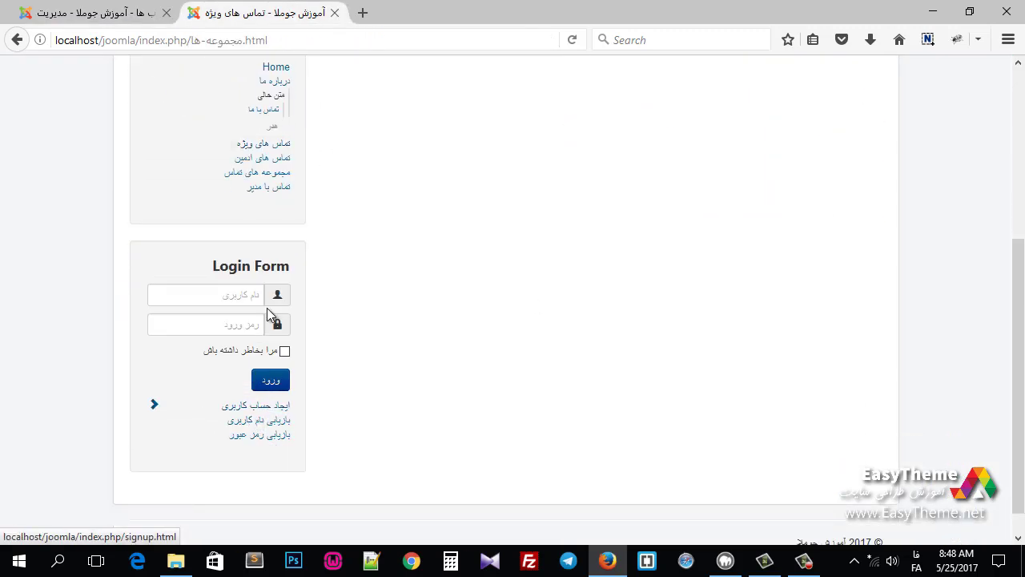
pyautogui.click(268, 187)
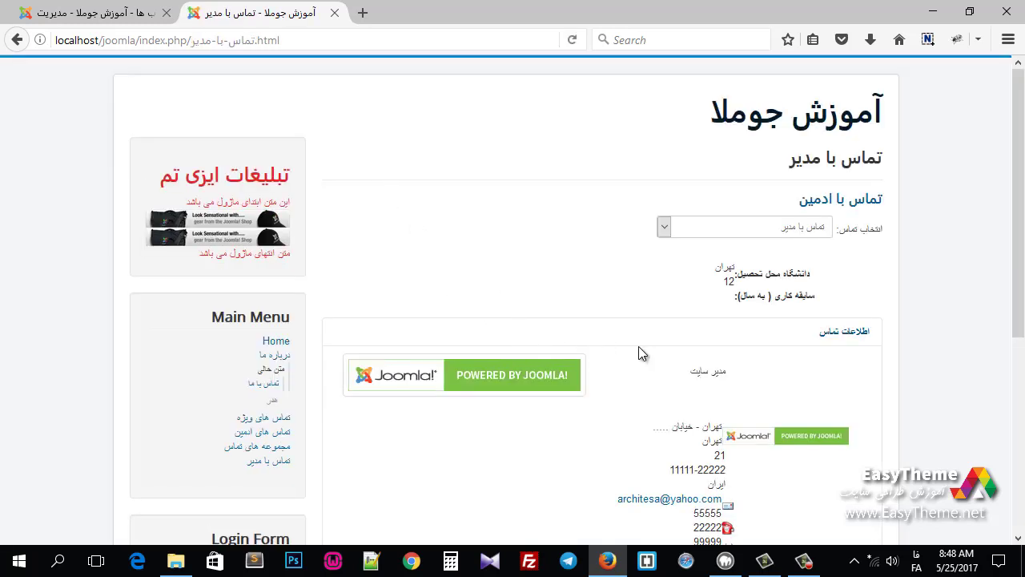
pyautogui.scroll(-4, 638, 352)
pyautogui.click(757, 303)
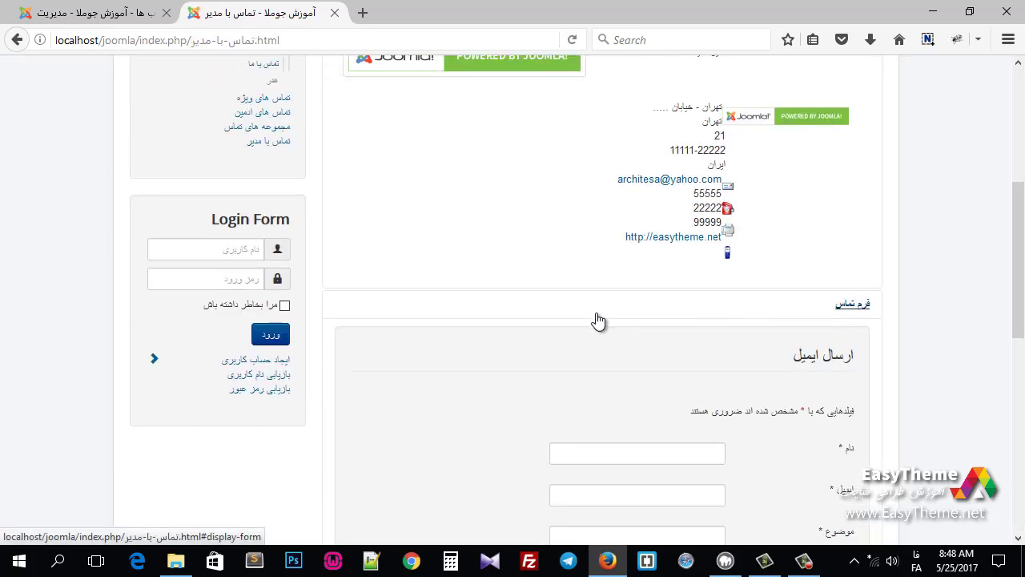
pyautogui.scroll(-3, 597, 320)
# Set فرم تماس to مخفی in the contact form options, save, and reload the تماس با مدیر page.
pyautogui.click(115, 15)
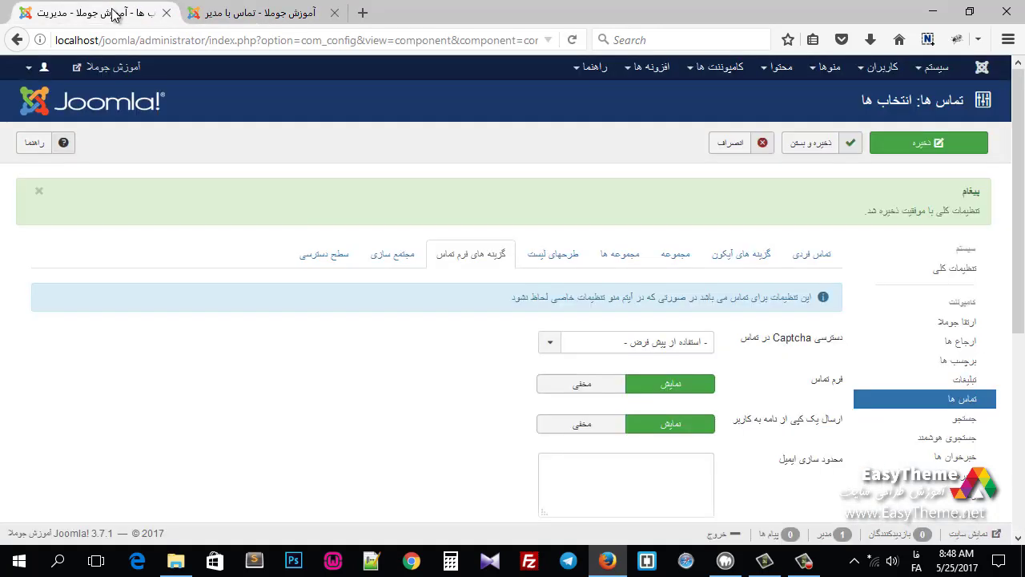
pyautogui.scroll(-4, 556, 386)
pyautogui.scroll(3, 556, 386)
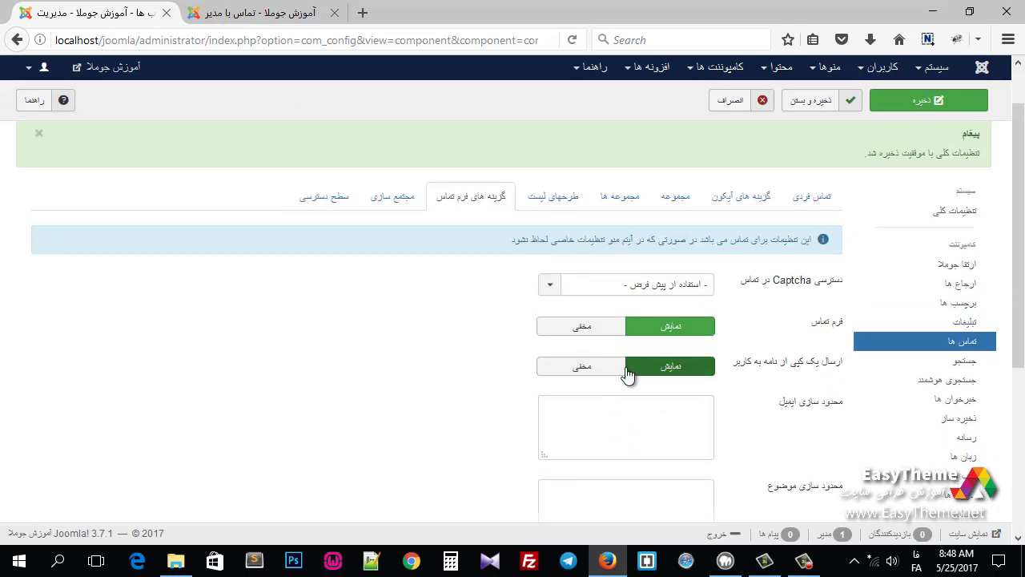
pyautogui.click(595, 331)
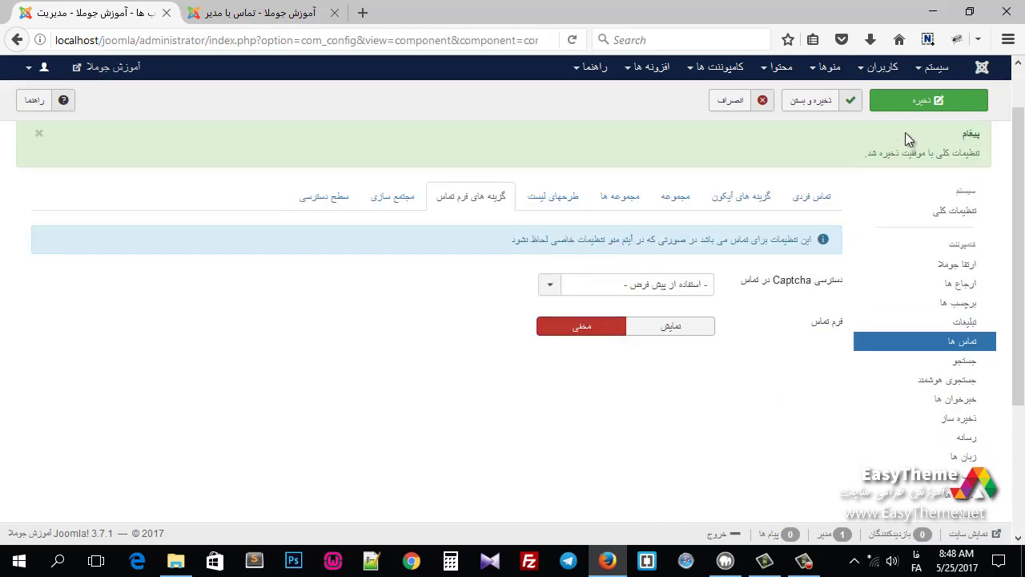
pyautogui.click(901, 104)
pyautogui.hotkey('ctrl', 'Tab')
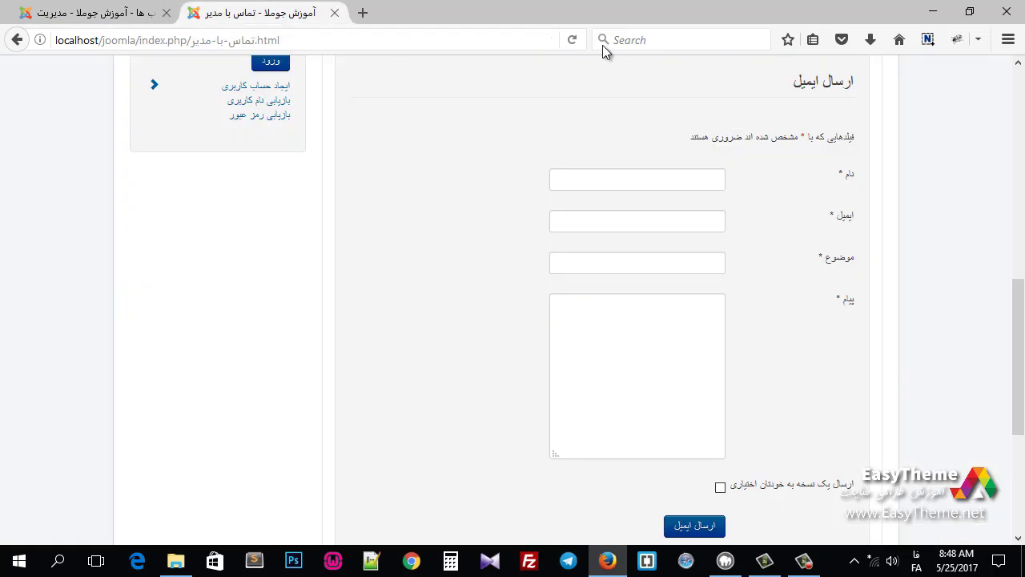
pyautogui.click(572, 40)
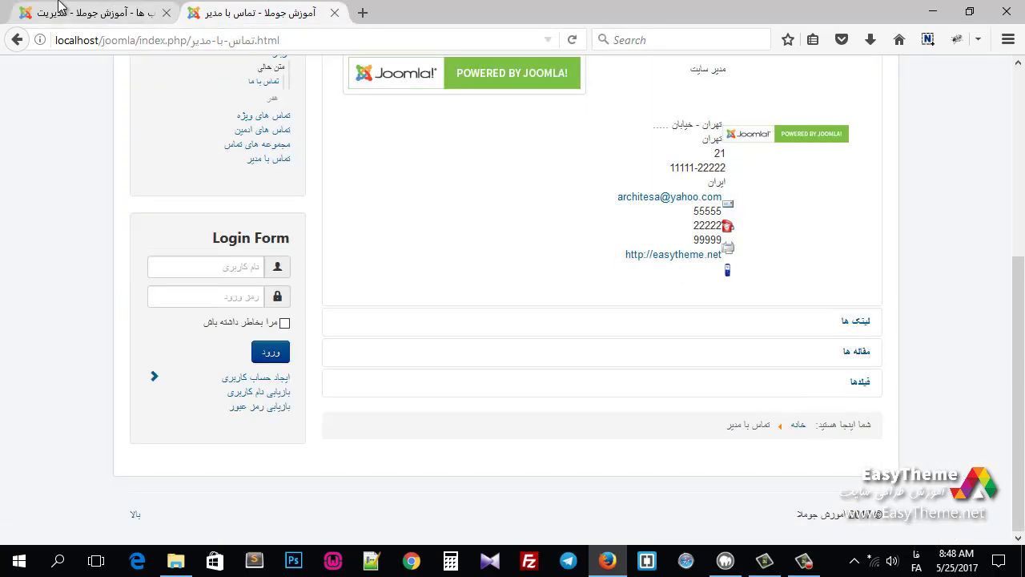
# Set فرم تماس to نمایش, and look through the other form options and the دسترسی Captcha در تماس choices.
pyautogui.click(57, 7)
pyautogui.click(679, 388)
pyautogui.scroll(-4, 522, 394)
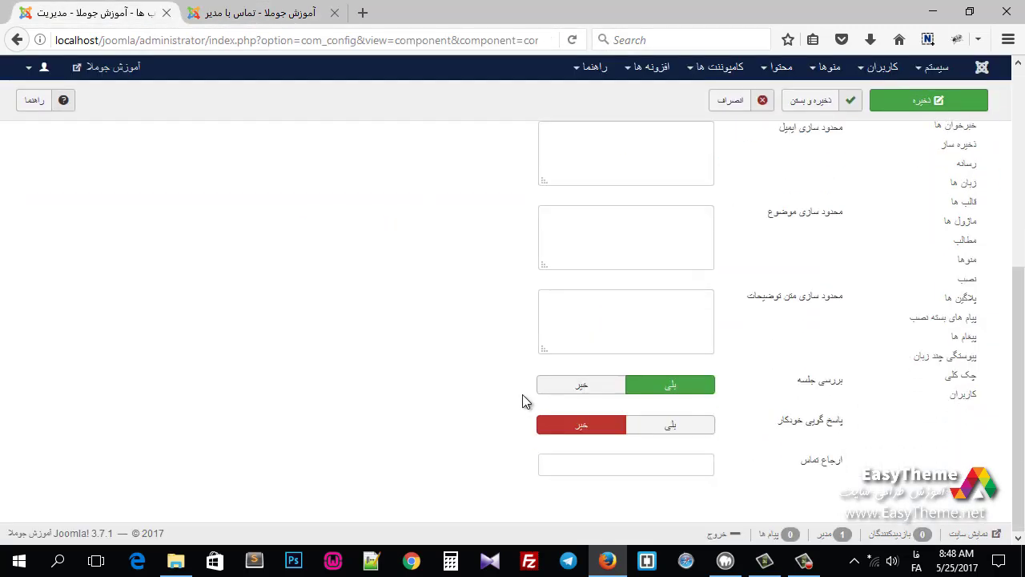
pyautogui.scroll(3, 522, 394)
pyautogui.click(623, 196)
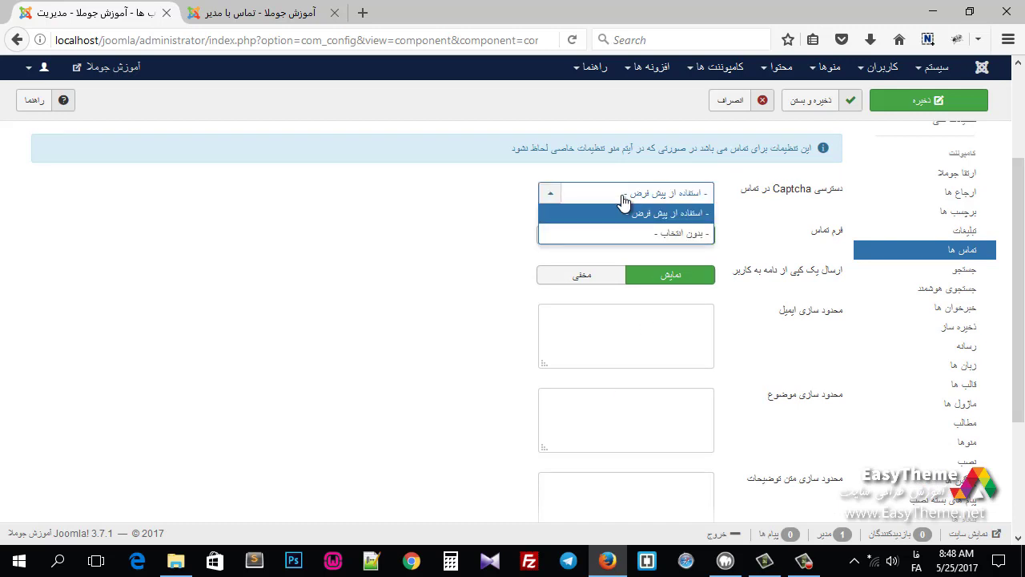
pyautogui.click(347, 255)
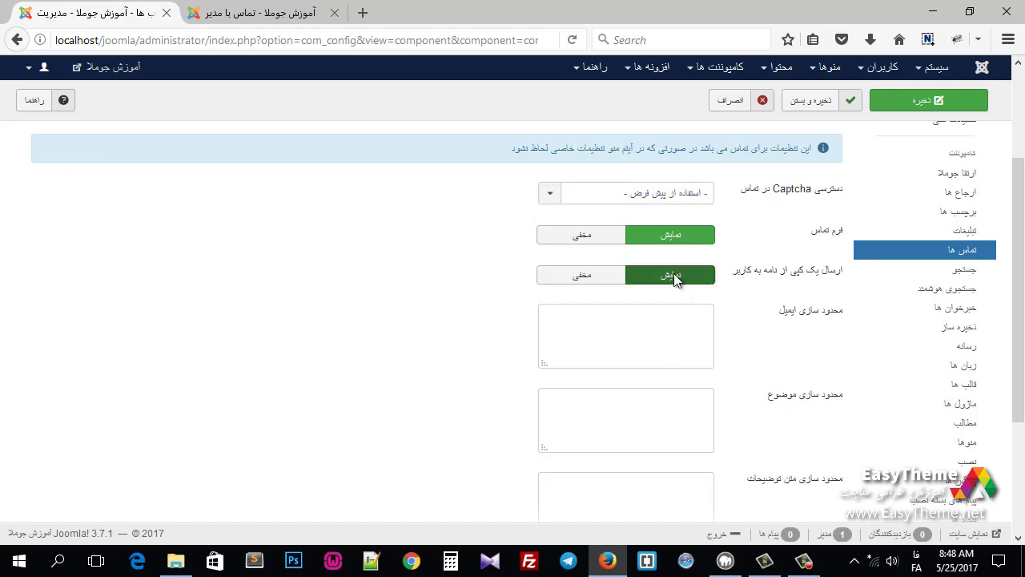
# Save the contact form options, reload the تماس با مدیر page, and examine the fields of its فرم تماس section.
pyautogui.click(286, 10)
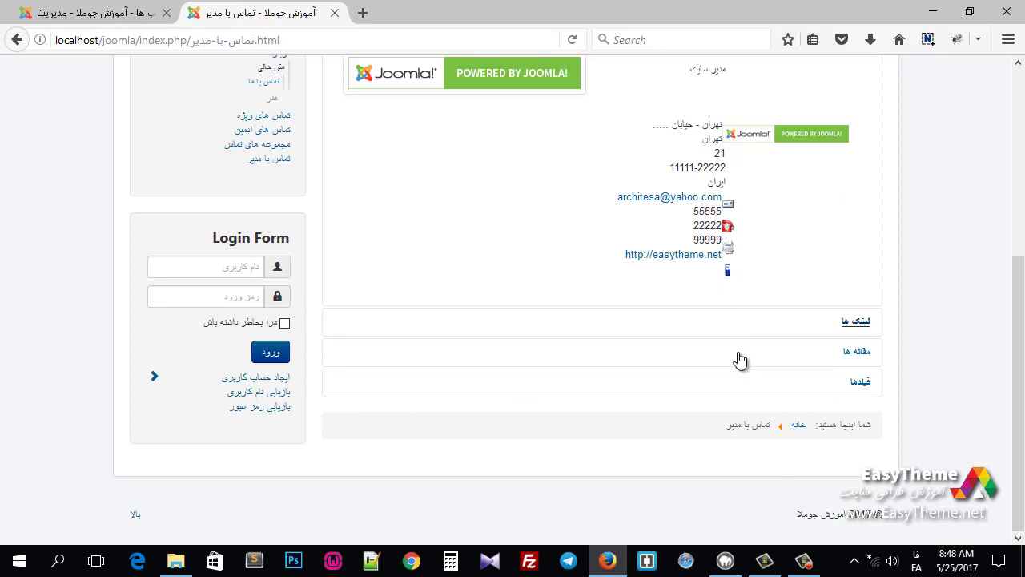
pyautogui.click(572, 40)
pyautogui.click(90, 12)
pyautogui.click(907, 102)
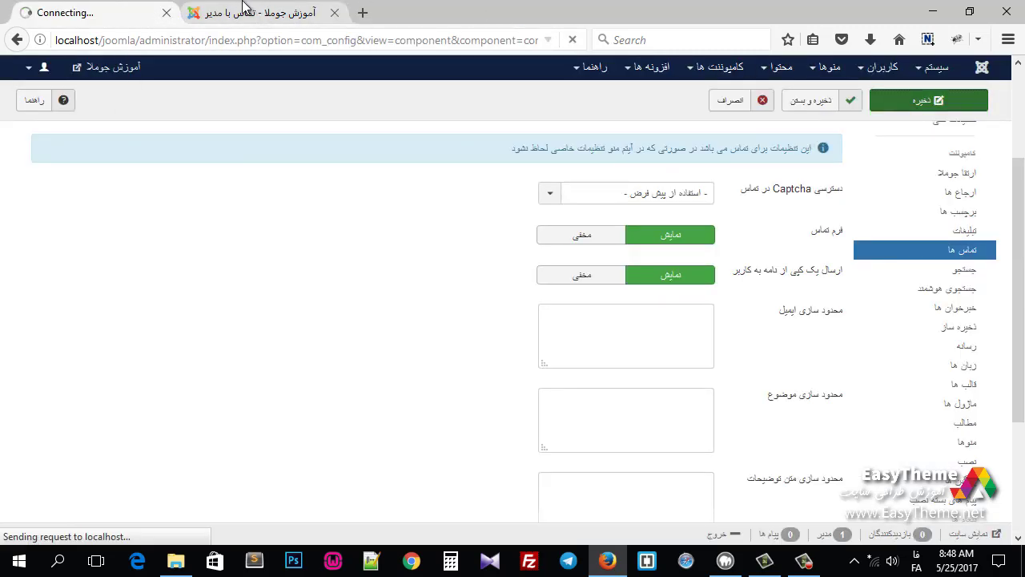
pyautogui.click(244, 12)
pyautogui.click(572, 40)
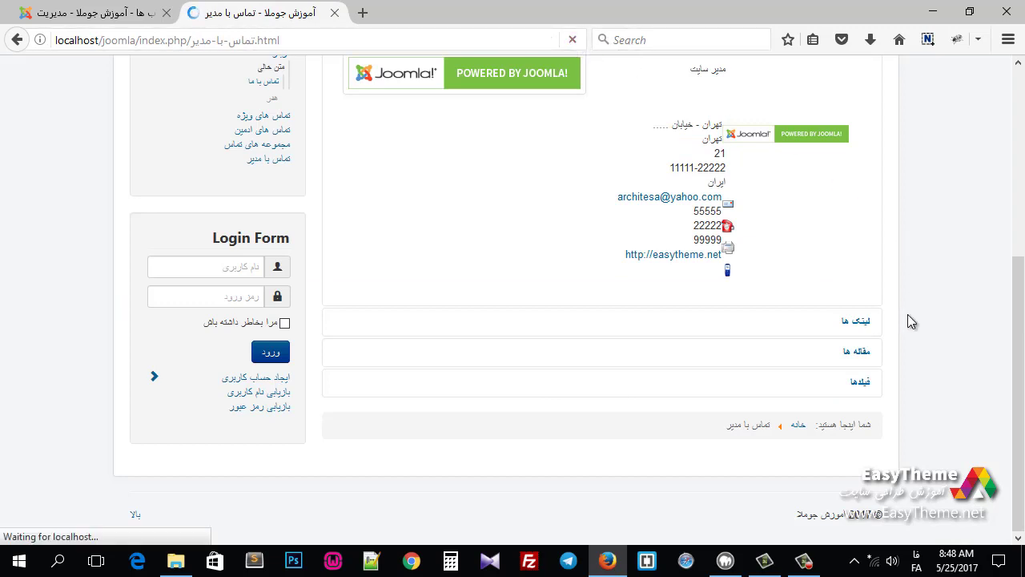
pyautogui.click(851, 382)
pyautogui.click(856, 323)
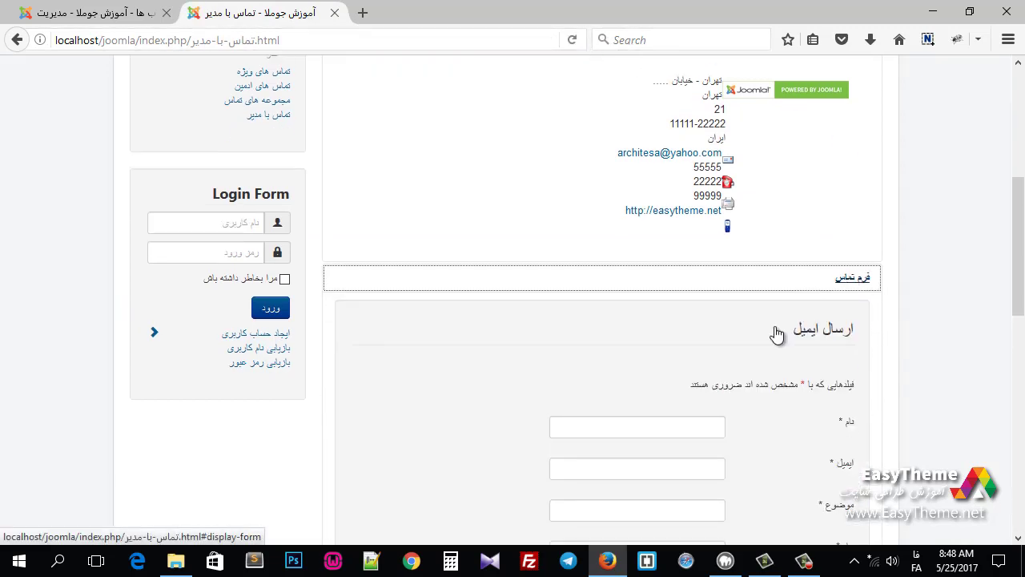
pyautogui.scroll(-7, 544, 361)
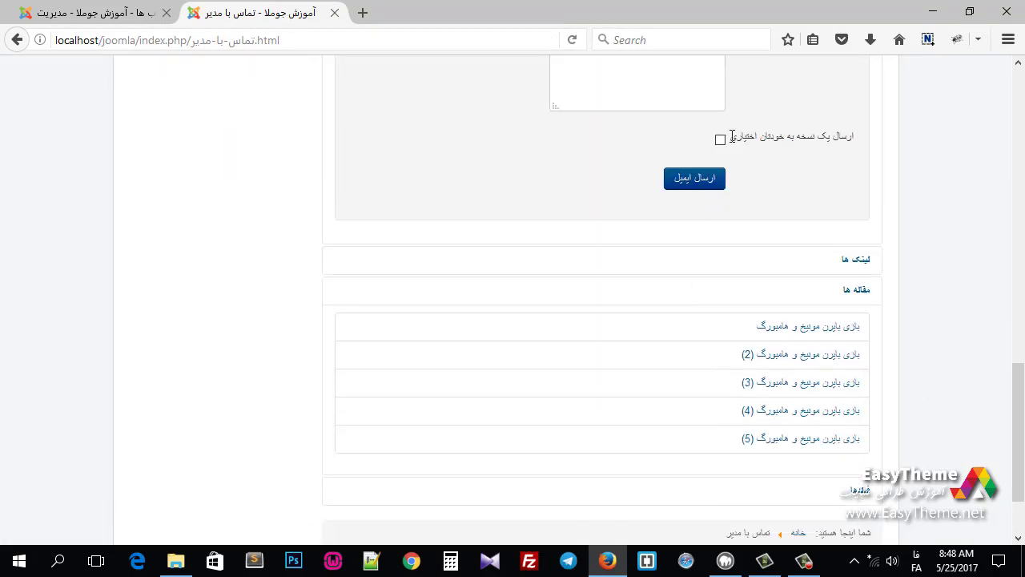
# Set ارسال یک کپی از نامه به کاربر to مخفی, save, and reload the تماس با مدیر page.
pyautogui.click(131, 13)
pyautogui.scroll(-4, 596, 297)
pyautogui.click(607, 152)
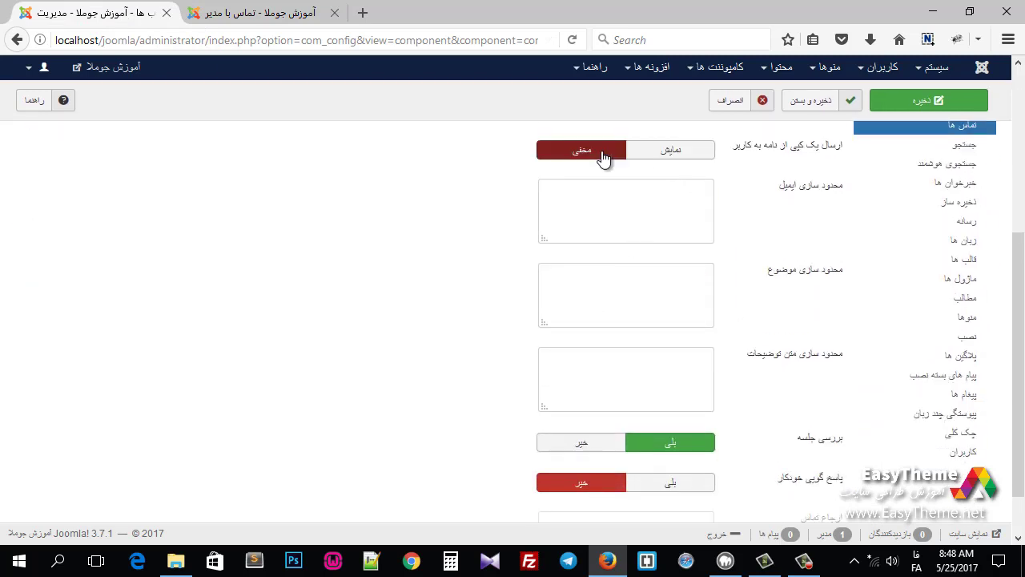
pyautogui.click(921, 100)
pyautogui.click(278, 9)
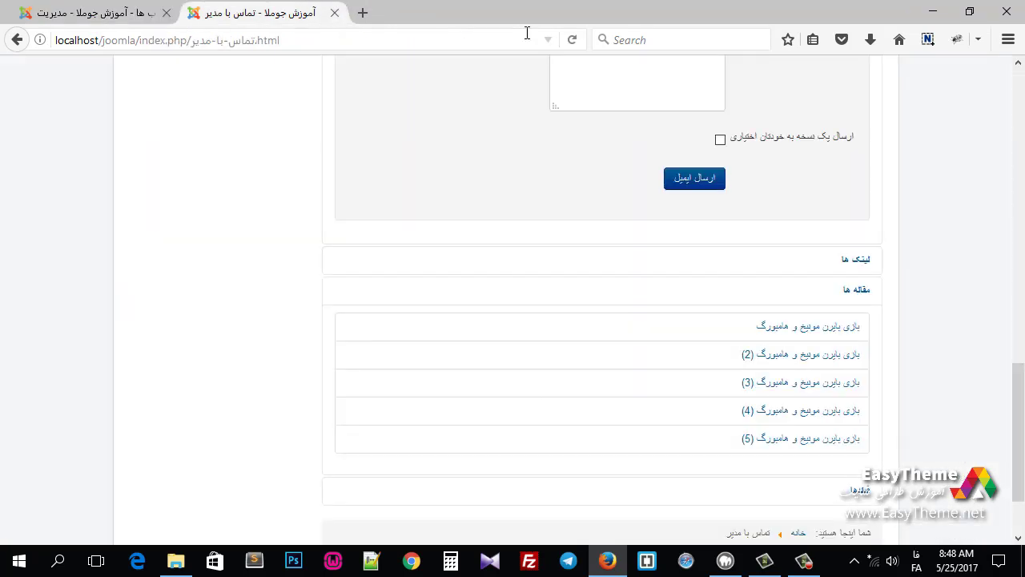
pyautogui.click(571, 40)
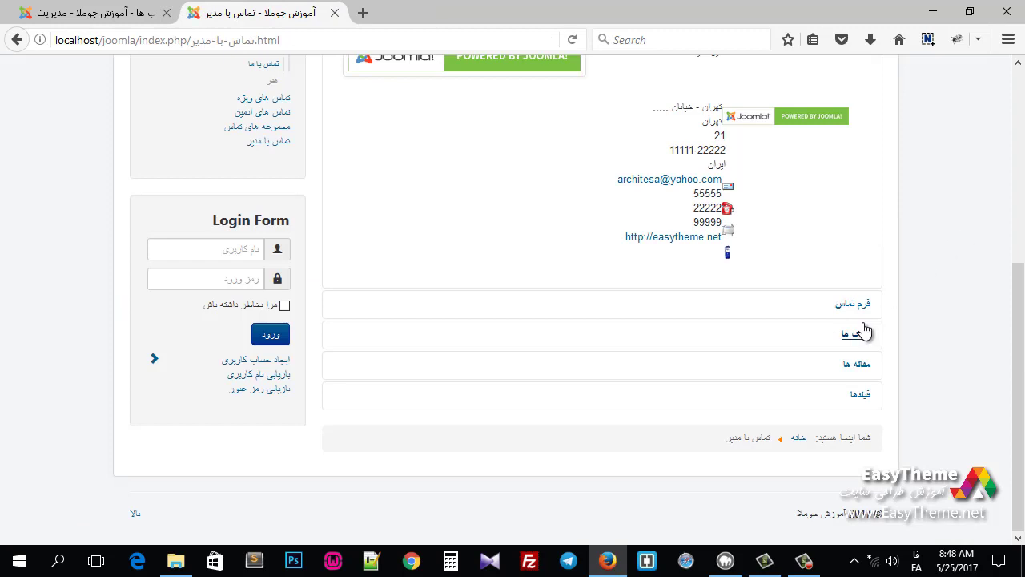
# Expand the فرم تماس section of the تماس با مدیر page and check which fields it offers.
pyautogui.click(849, 306)
pyautogui.scroll(-5, 915, 358)
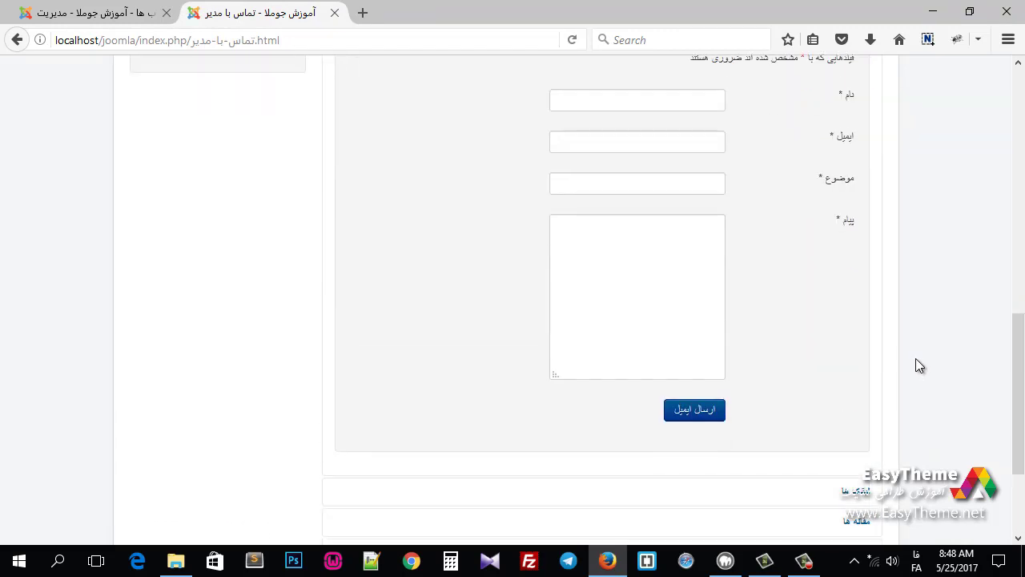
# Set محدود سازی ایمیل in the contact form options to "seo;news".
pyautogui.click(96, 13)
pyautogui.scroll(-5, 662, 372)
pyautogui.scroll(-1, 661, 372)
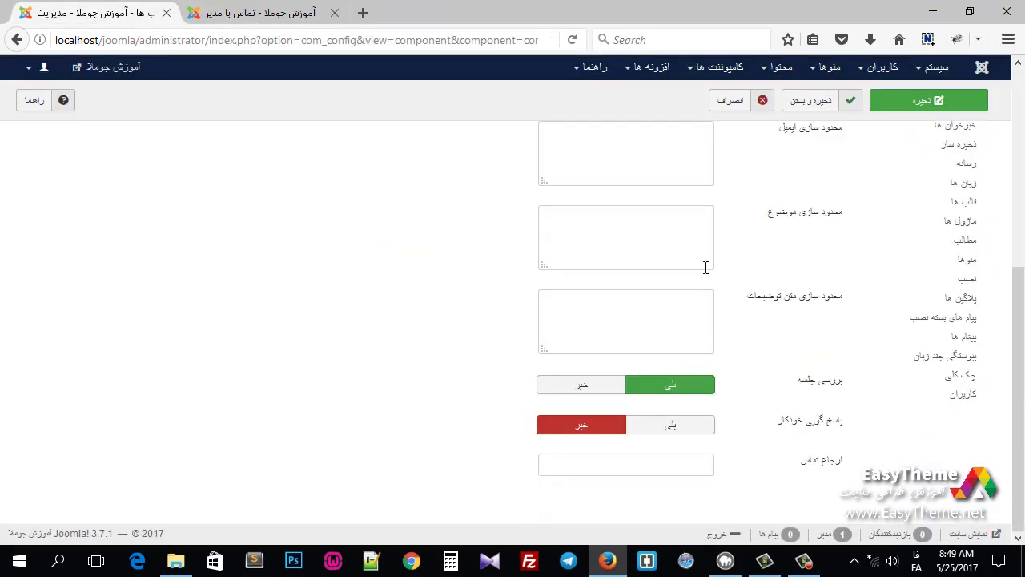
pyautogui.click(656, 157)
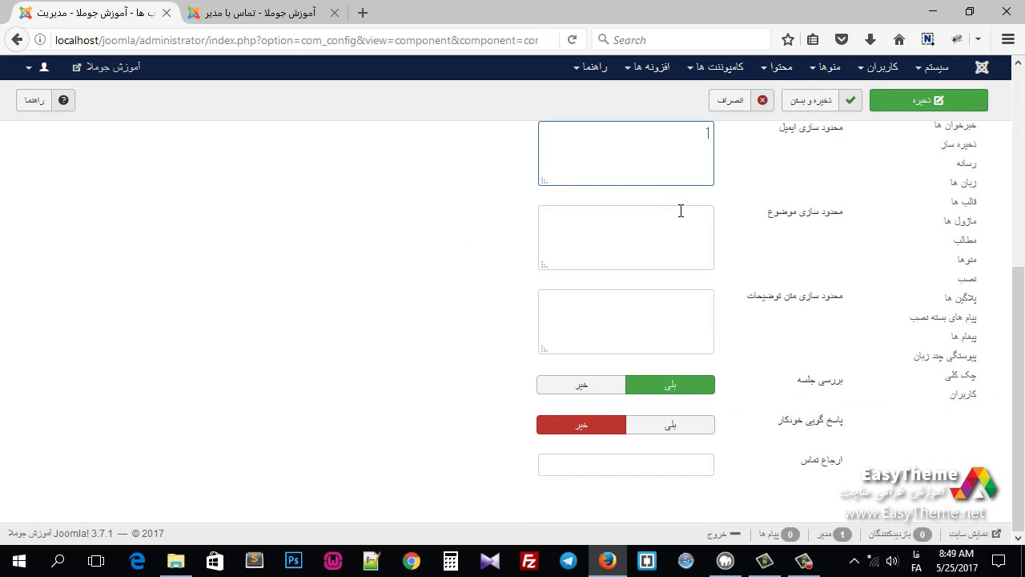
pyautogui.scroll(2, 687, 254)
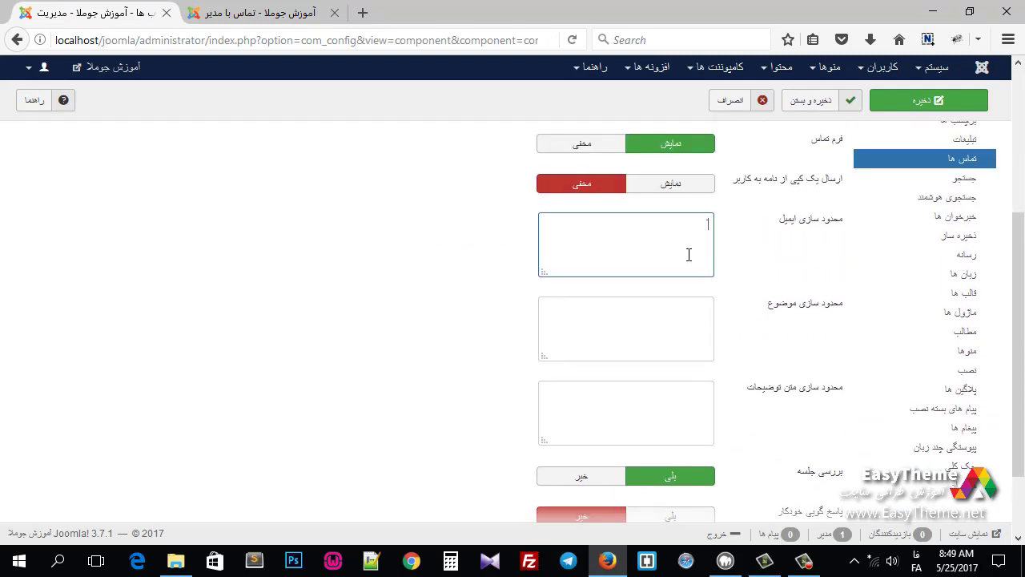
pyautogui.hotkey('alt', 'shift')
pyautogui.write('ews')
# Look over the محدود سازی موضوع and محدود سازی متن توضیحات fields alongside the email restriction.
pyautogui.click(689, 305)
pyautogui.scroll(-2, 697, 353)
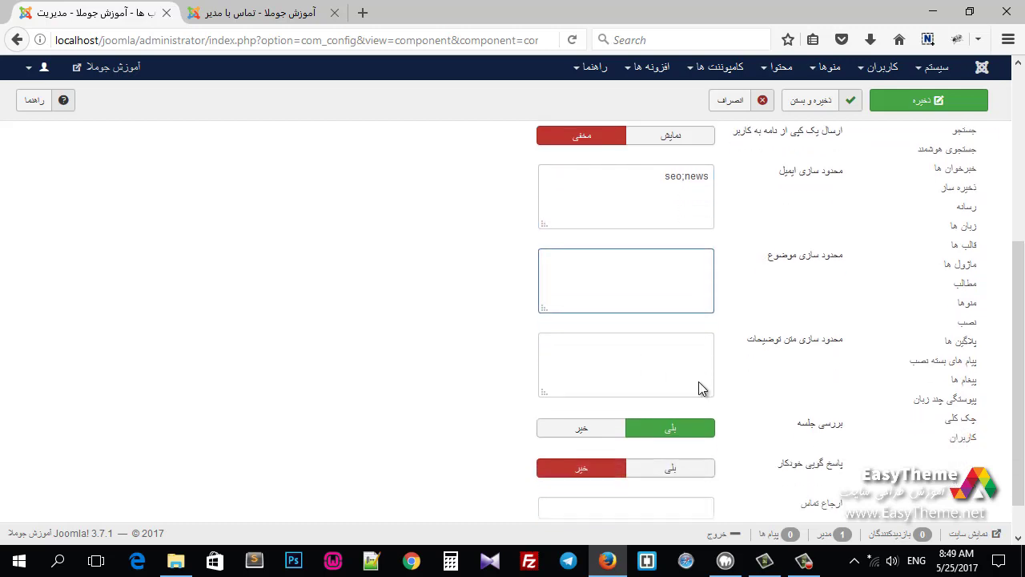
pyautogui.click(708, 320)
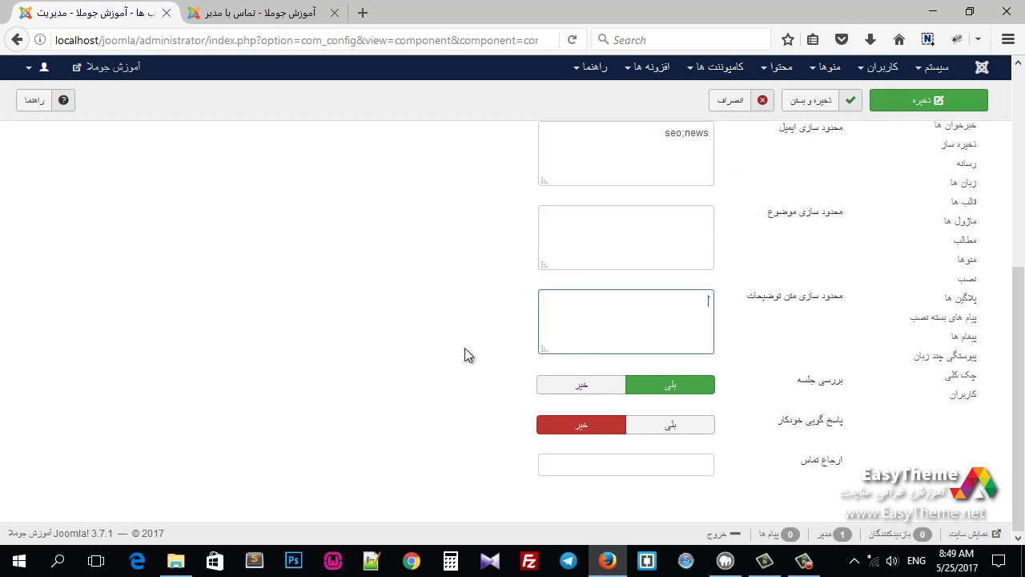
pyautogui.scroll(4, 563, 376)
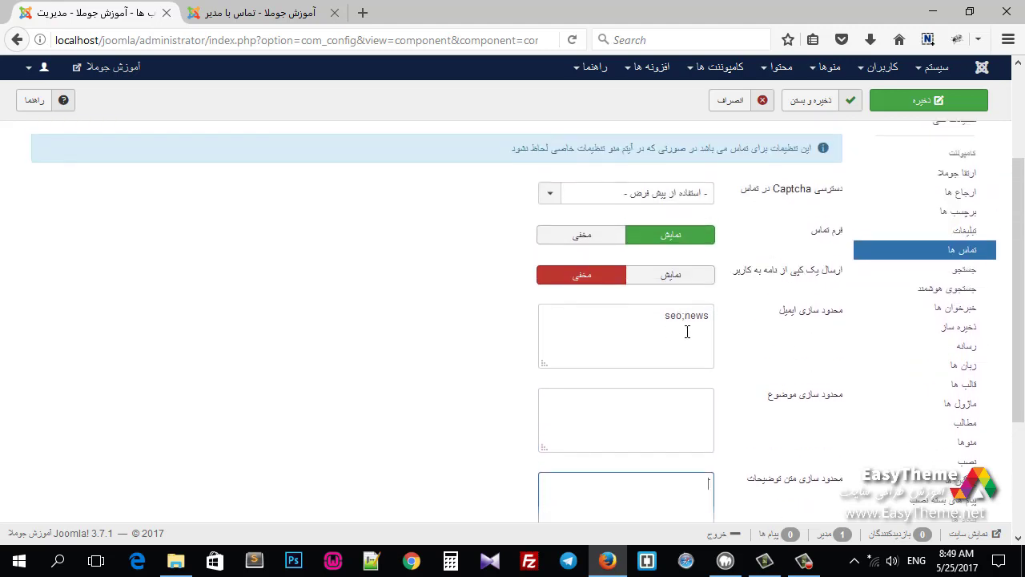
pyautogui.scroll(-4, 636, 429)
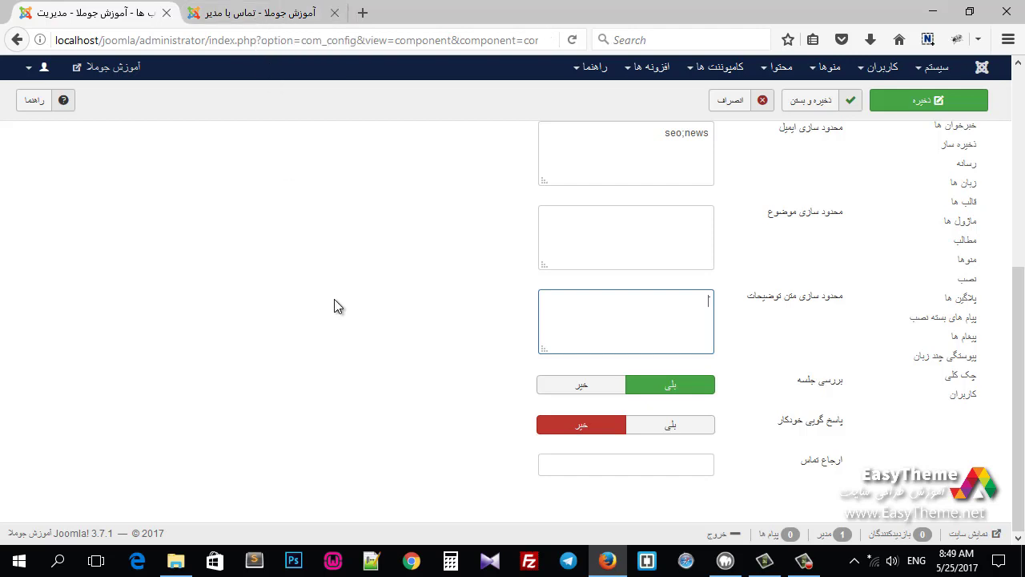
# Set پاسخ گویی خودکار to بلی, save the contact form options, and check the remaining fields.
pyautogui.click(676, 428)
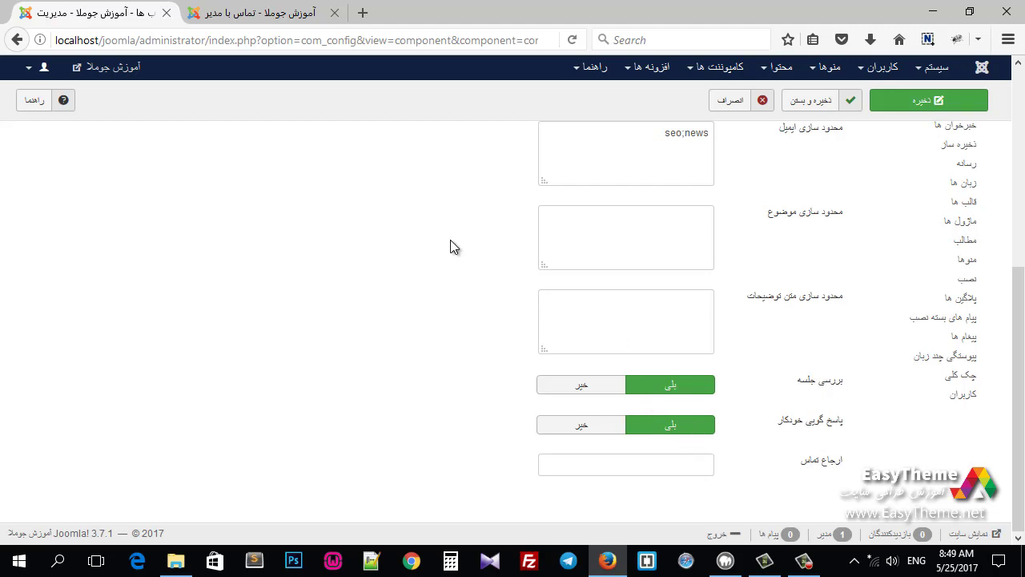
pyautogui.press('Return')
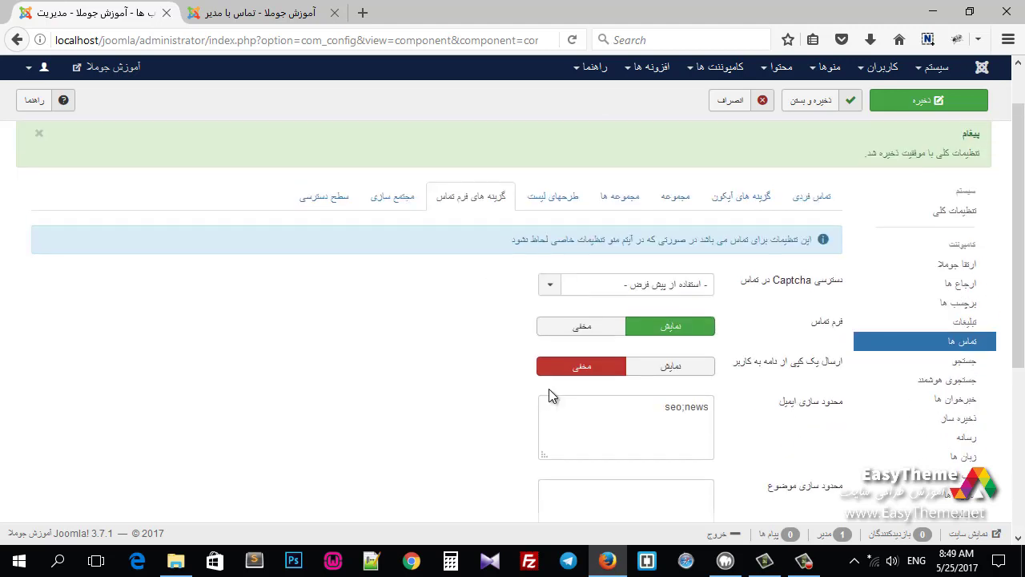
pyautogui.scroll(-5, 549, 393)
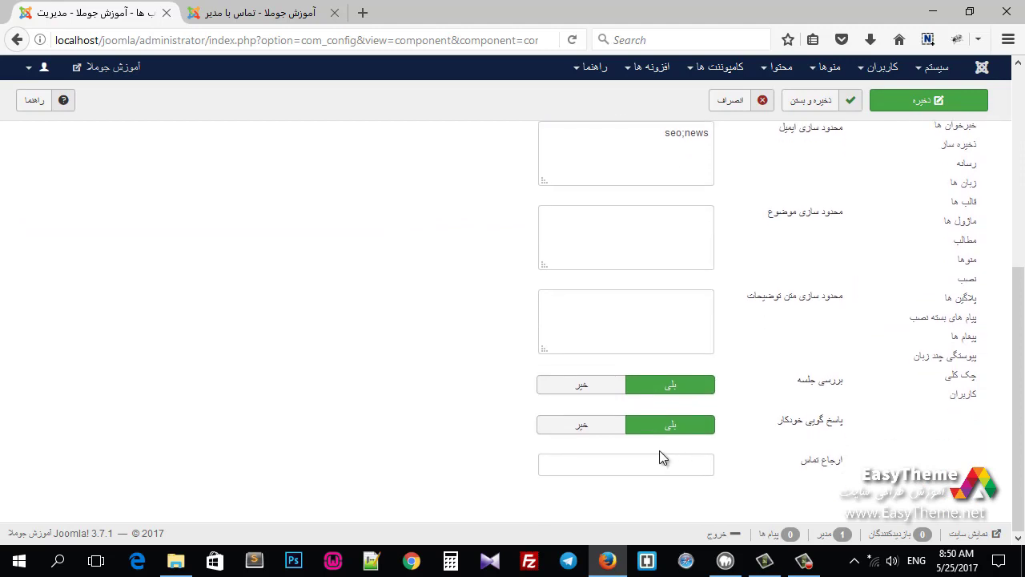
# Examine the contact component's مجتمع سازی options, including نمایش لینک خوراک, and its سطح دسترسی settings.
pyautogui.scroll(5, 425, 343)
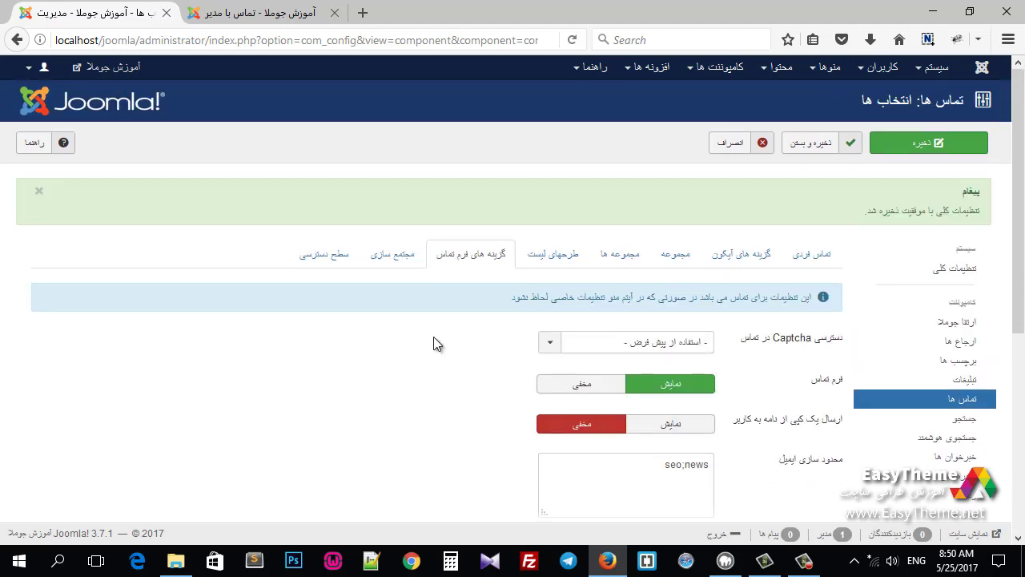
pyautogui.click(398, 263)
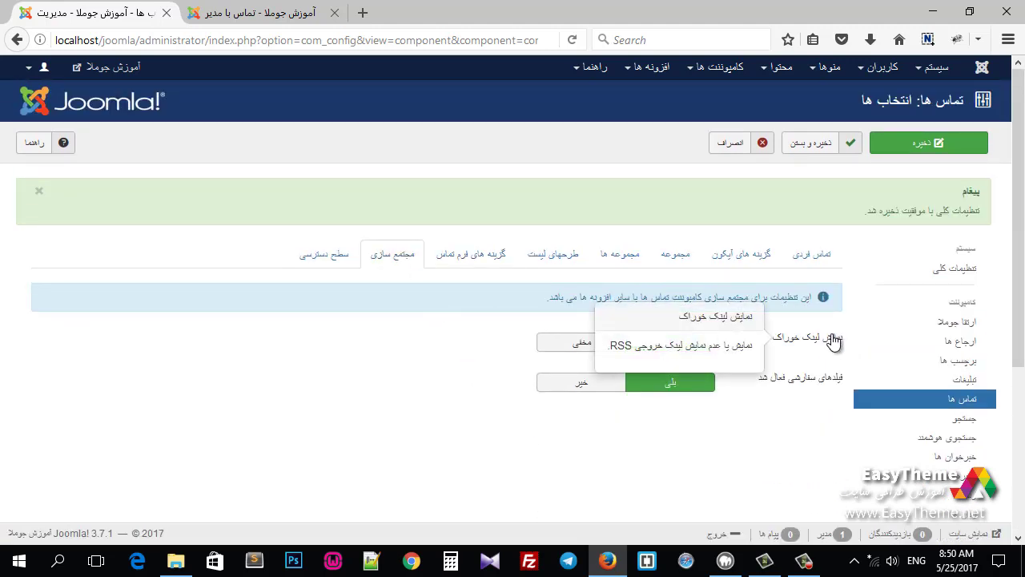
pyautogui.click(318, 264)
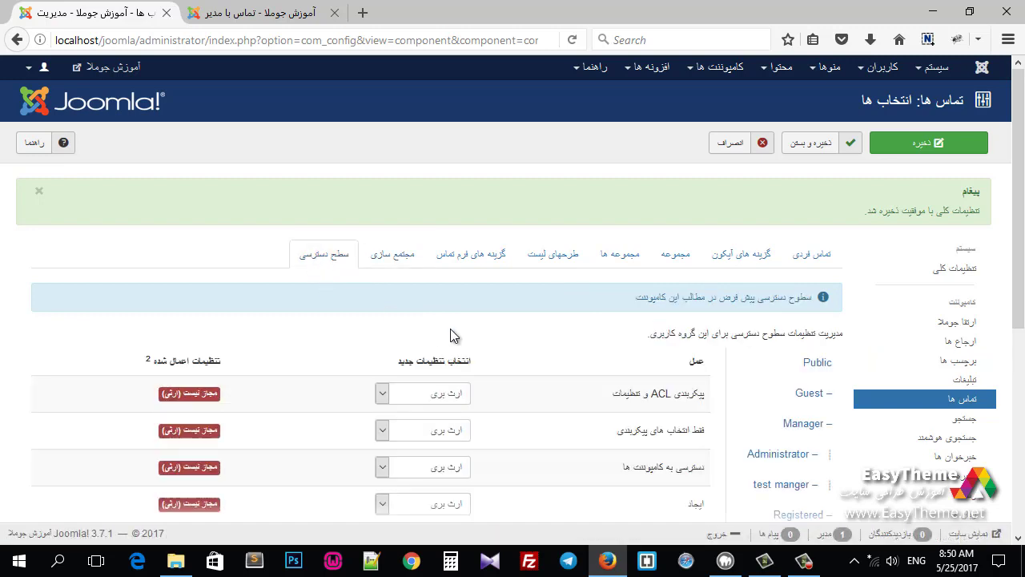